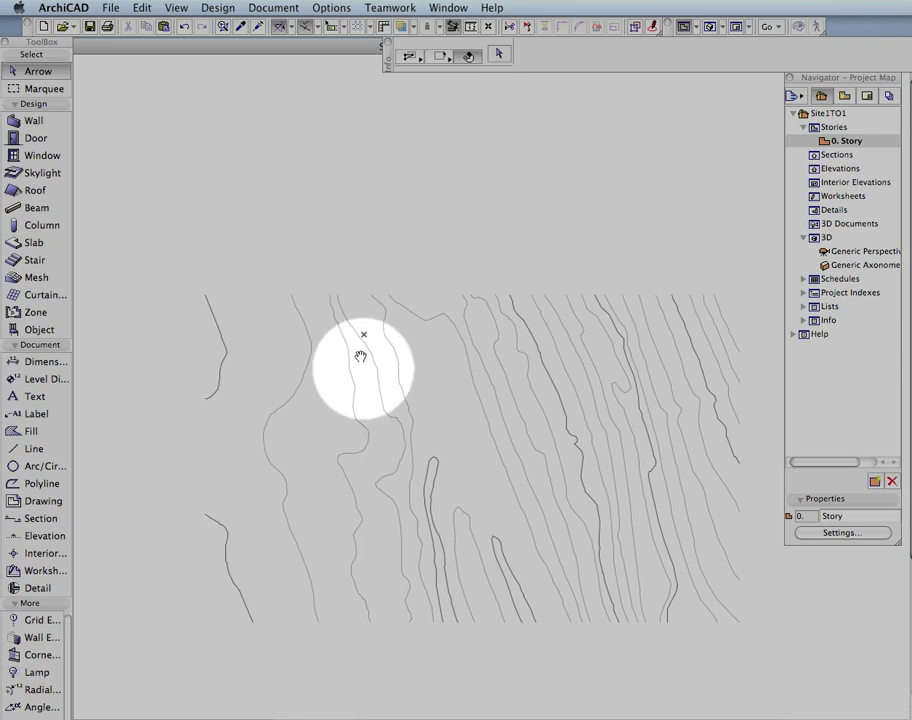
{"action": "middle_click_drag", "start_coordinate": [360, 356], "coordinate": [313, 251]}
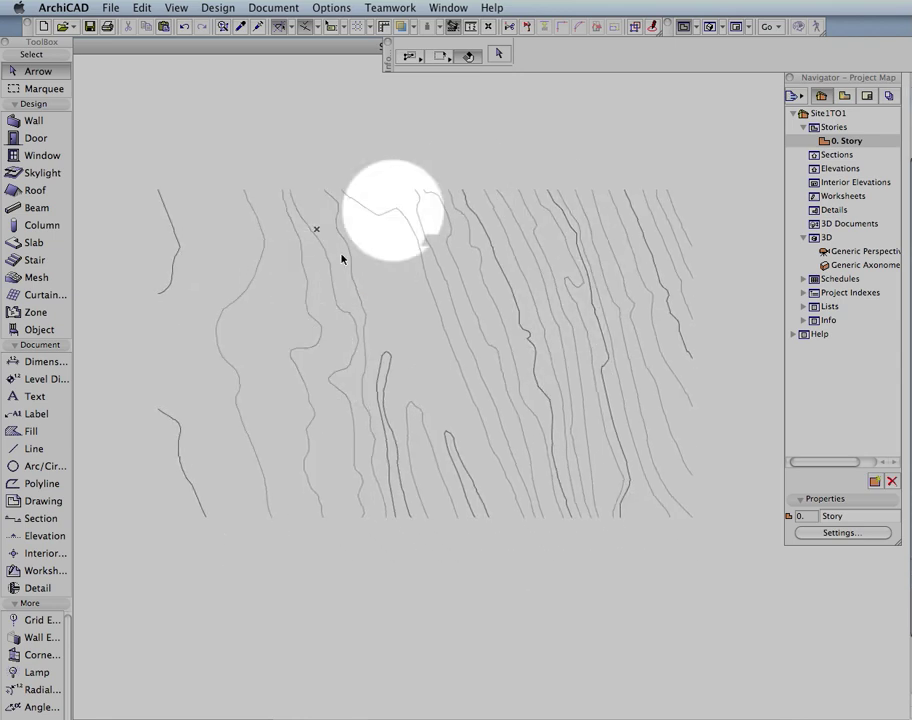
{"action": "left_click", "coordinate": [110, 7]}
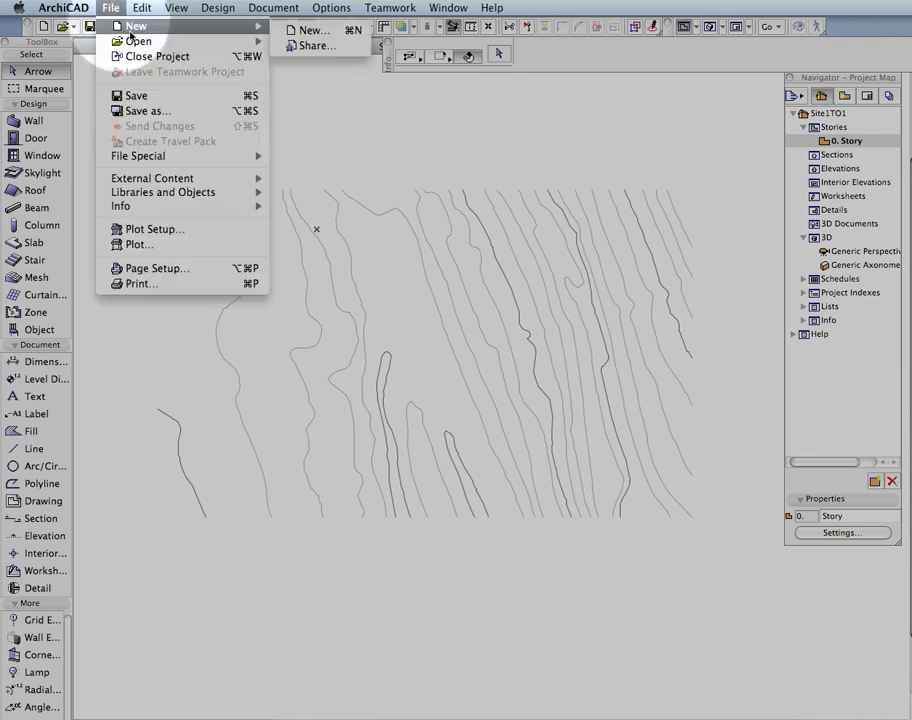
{"action": "mouse_move", "coordinate": [230, 41]}
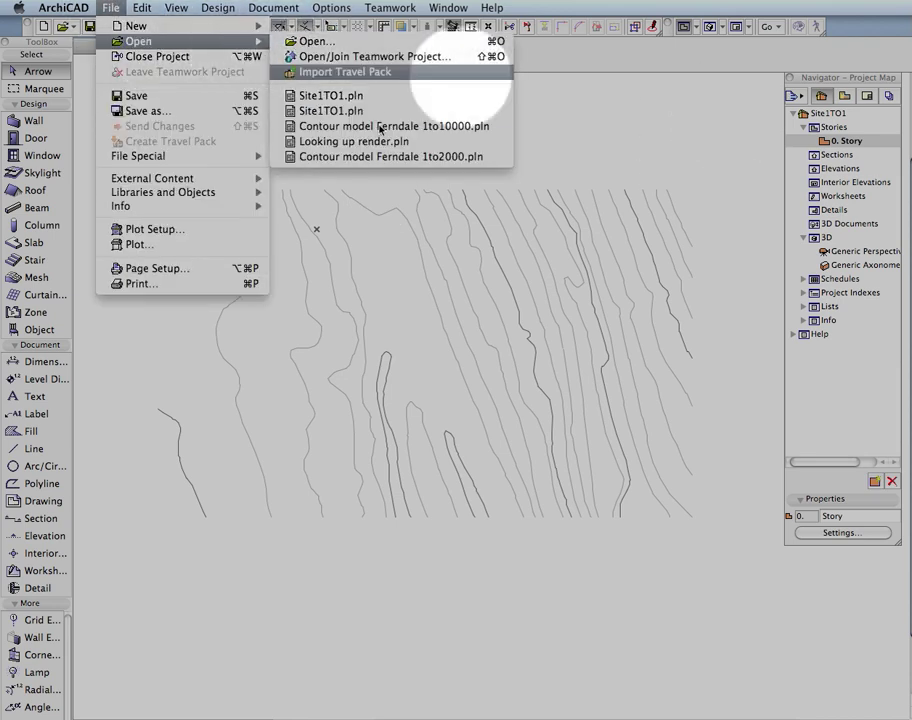
{"action": "left_click", "coordinate": [658, 258]}
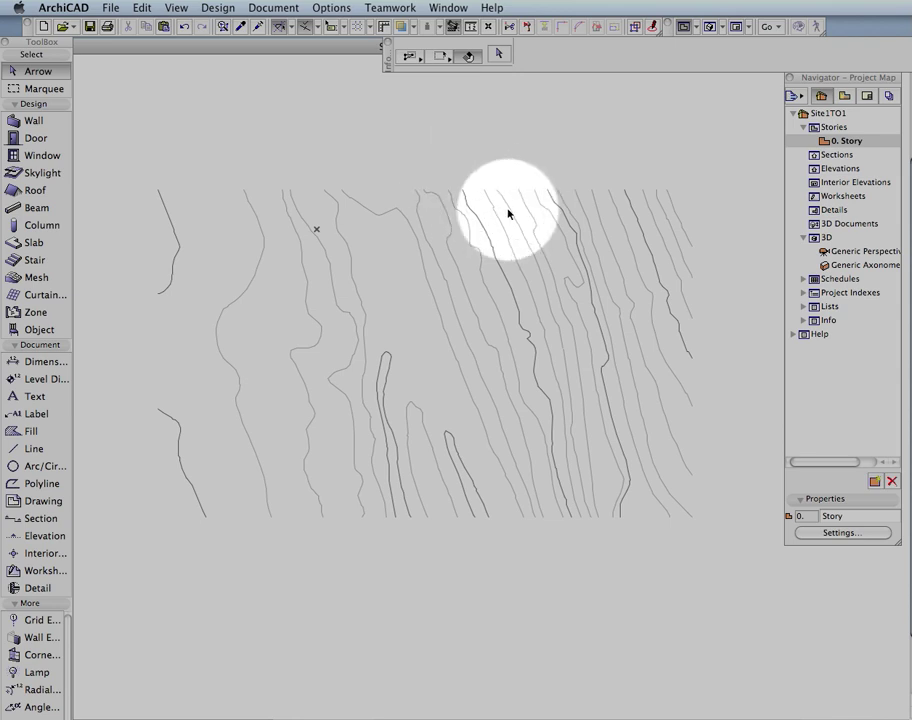
{"action": "scroll", "coordinate": [560, 288], "scroll_direction": "up", "scroll_amount": 3}
{"action": "scroll", "coordinate": [560, 288], "scroll_direction": "down", "scroll_amount": 3}
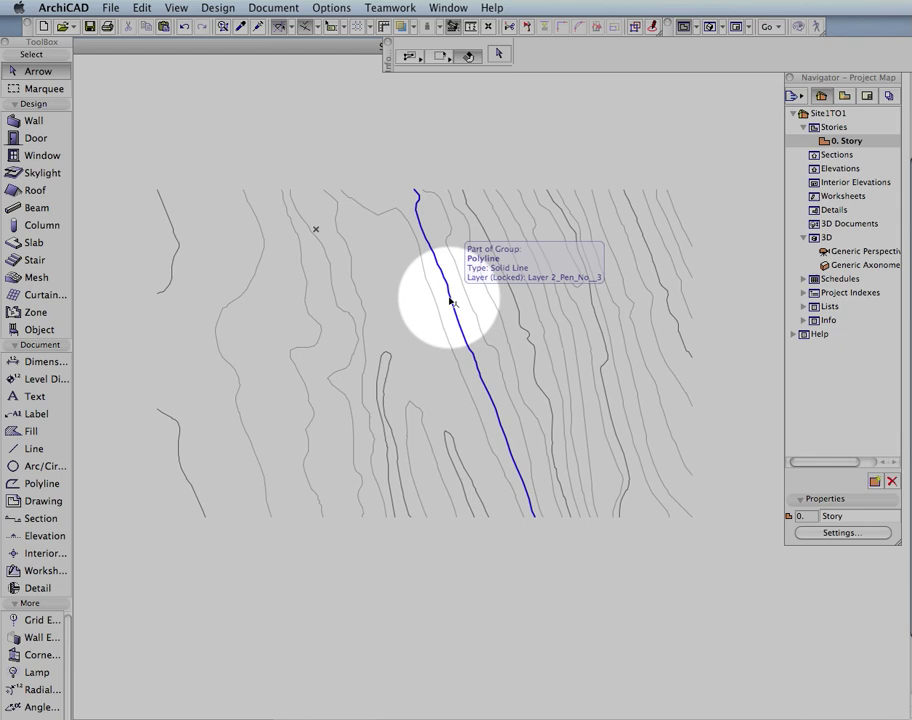
Unlock the layers ROAD_Pen_No__7, ROAD_Pen_No__3, Layer 5_Pen_No__1, Layer 2_Pen_No__4 and Layer 2_Pen_No__3, and clear the selection
{"action": "left_click", "coordinate": [450, 300]}
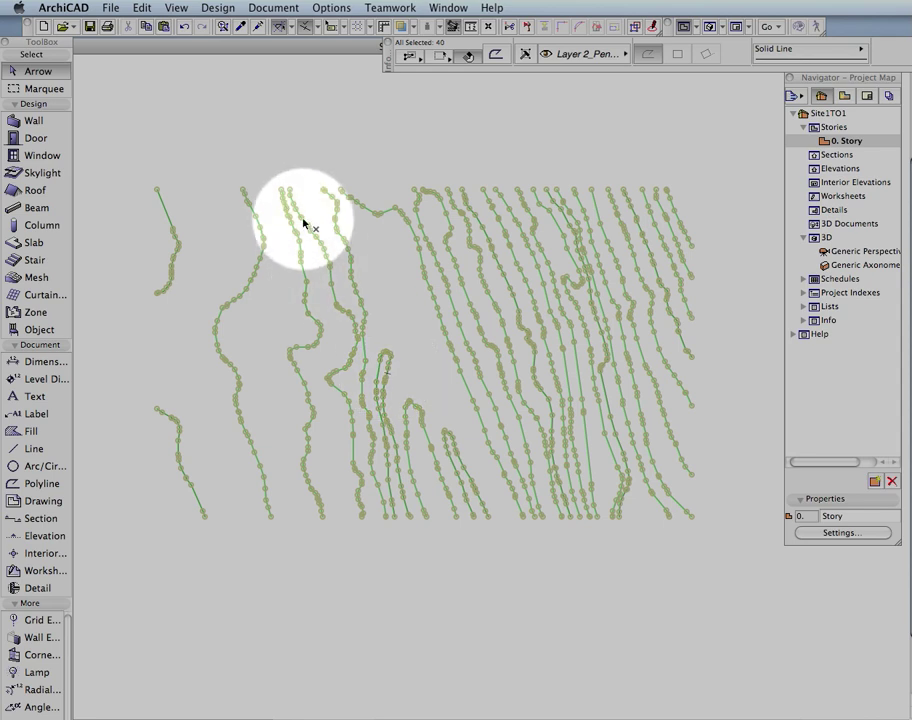
{"action": "left_click", "coordinate": [331, 8]}
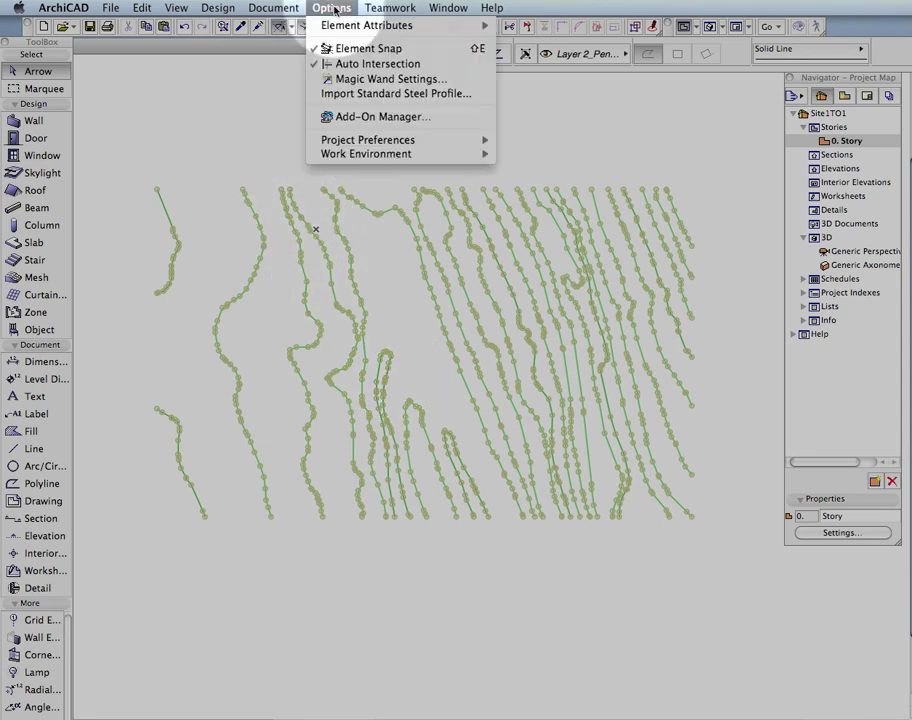
{"action": "mouse_move", "coordinate": [436, 27]}
{"action": "left_click", "coordinate": [512, 30]}
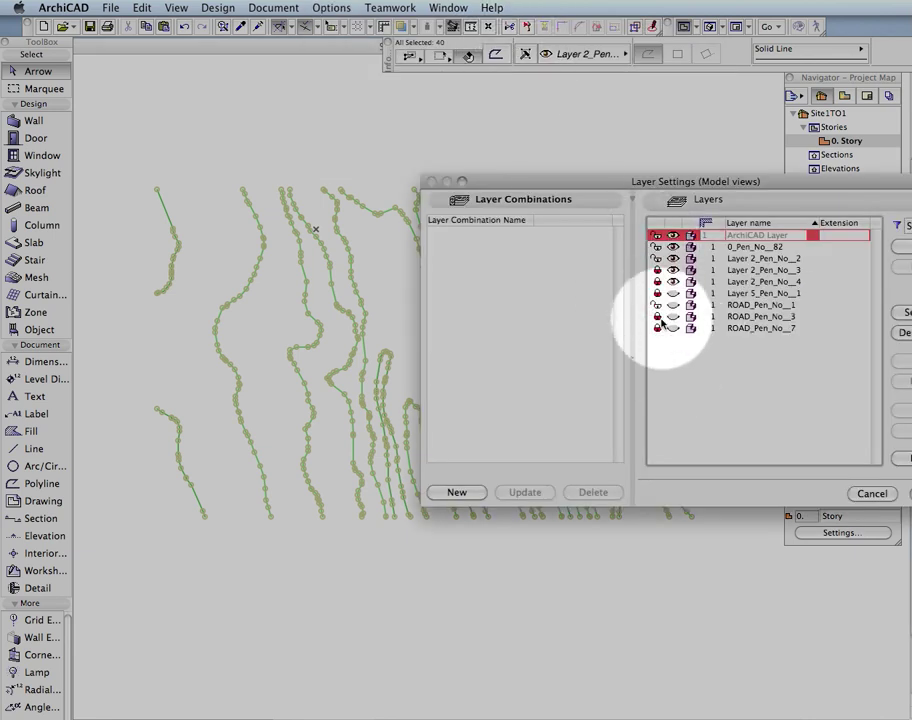
{"action": "left_click", "coordinate": [659, 330]}
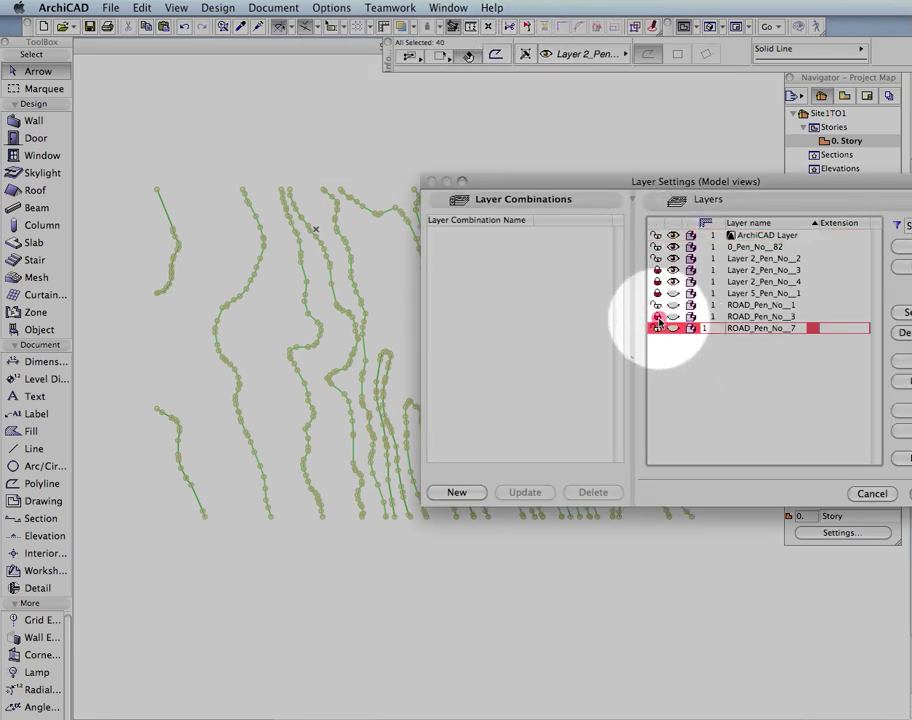
{"action": "left_click", "coordinate": [657, 316]}
{"action": "left_click", "coordinate": [657, 305]}
{"action": "left_click", "coordinate": [657, 293]}
{"action": "left_click", "coordinate": [657, 281]}
{"action": "left_click", "coordinate": [657, 270]}
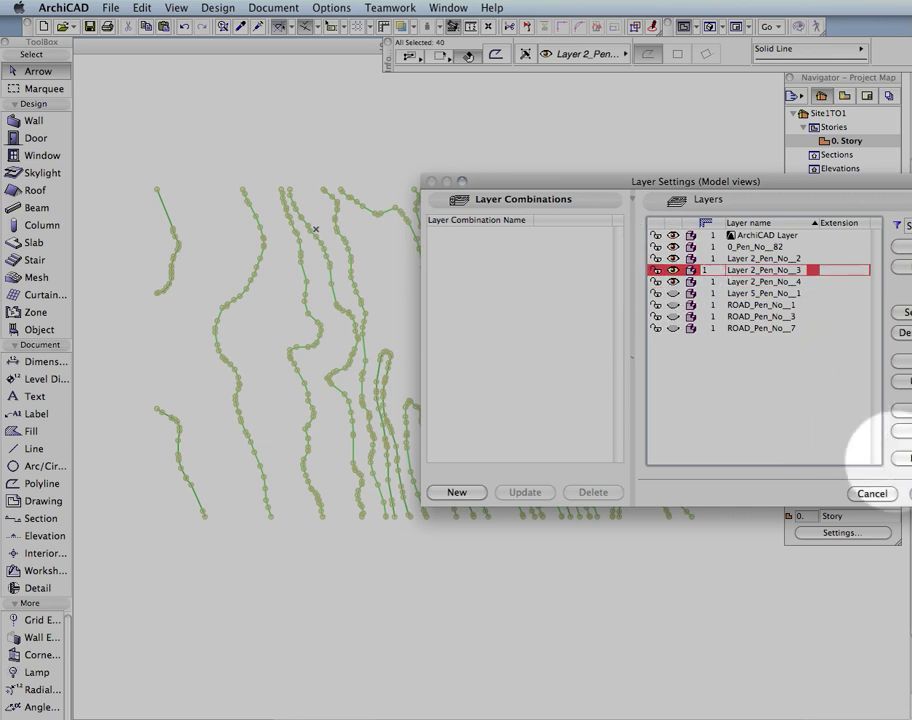
{"action": "left_click", "coordinate": [906, 493]}
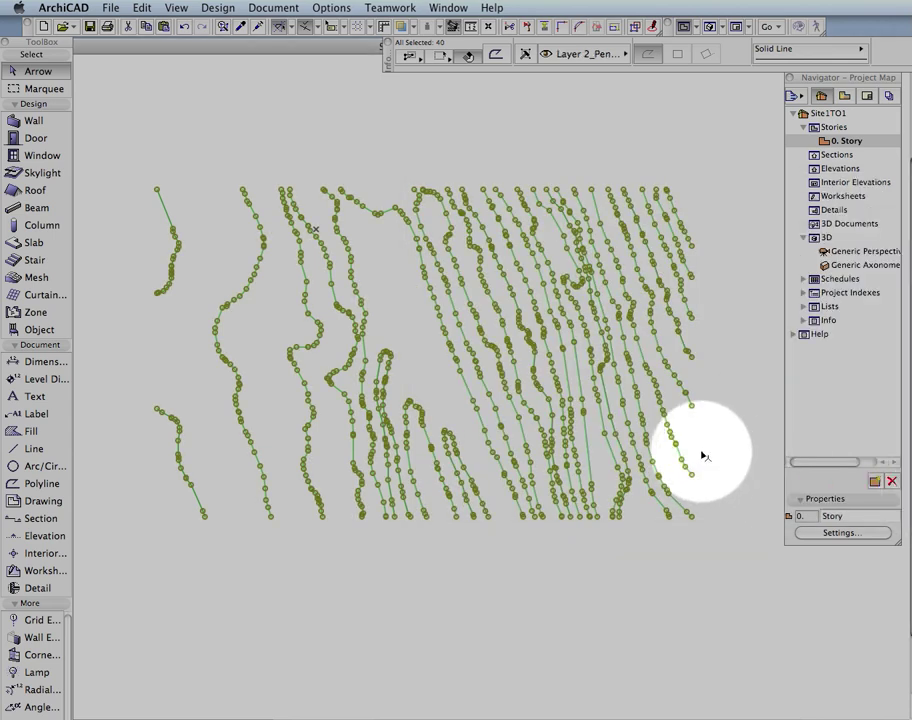
{"action": "key", "text": "Escape"}
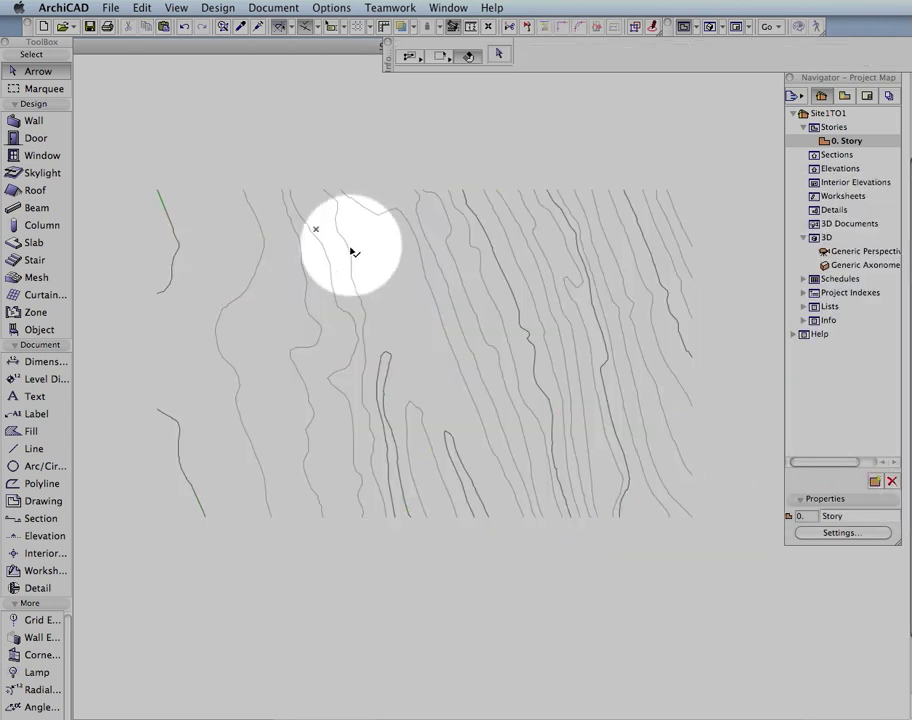
Select all the contour lines and ungroup them
{"action": "key", "text": "super+a"}
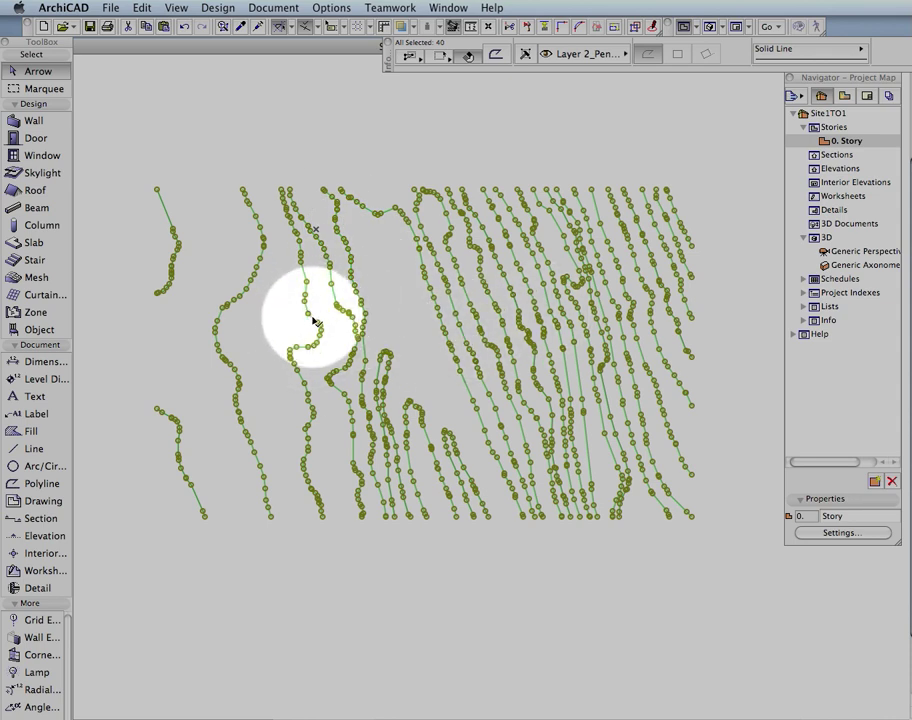
{"action": "left_click", "coordinate": [142, 7]}
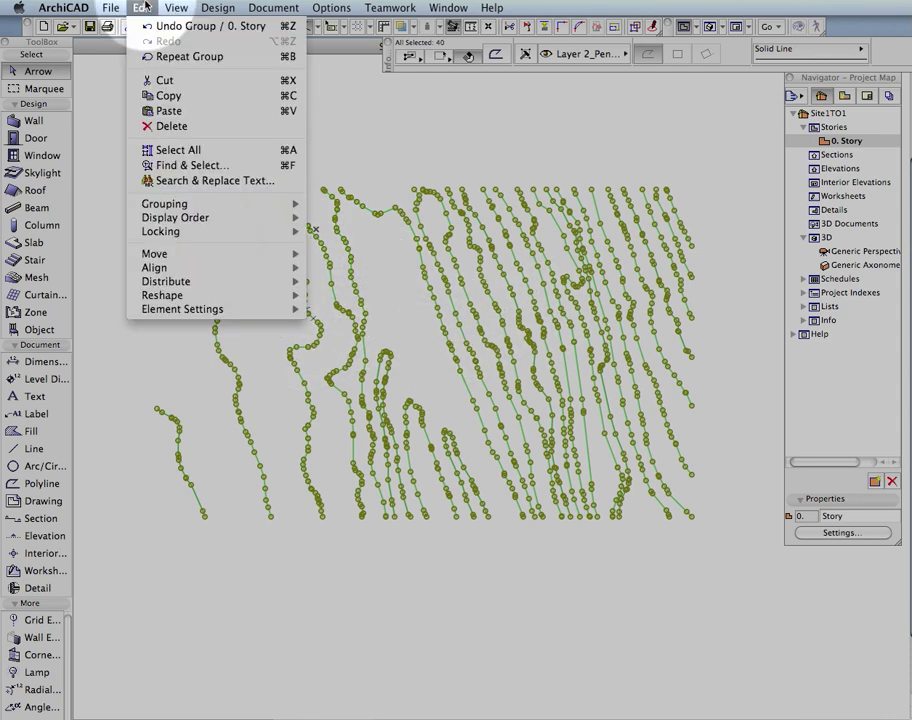
{"action": "mouse_move", "coordinate": [307, 213]}
{"action": "left_click", "coordinate": [342, 220]}
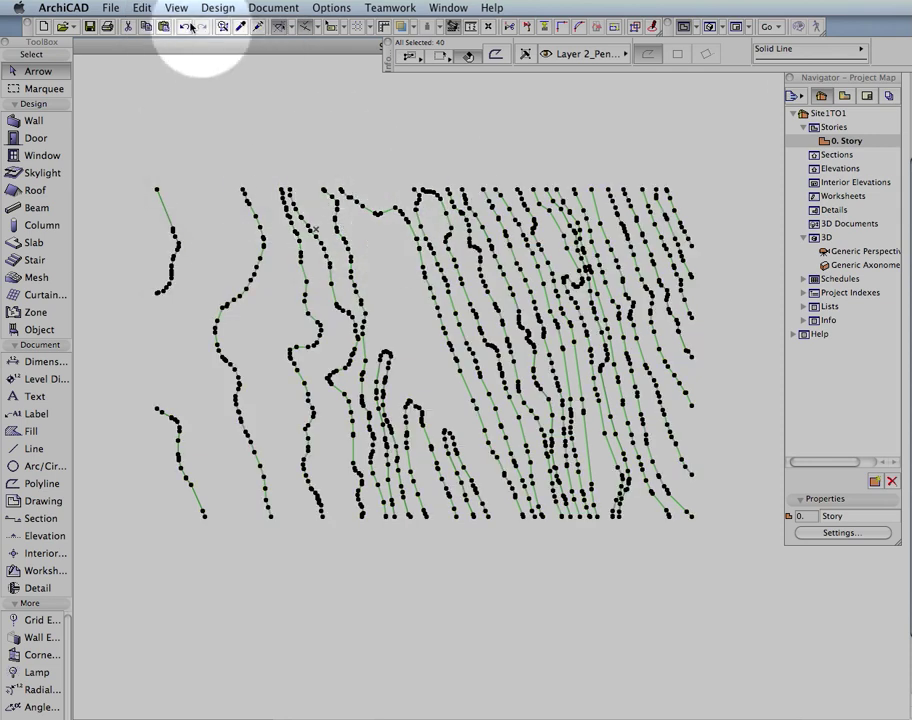
Unlock all elements in the project, accepting deletion of the undo queue
{"action": "left_click", "coordinate": [142, 8]}
{"action": "mouse_move", "coordinate": [234, 234]}
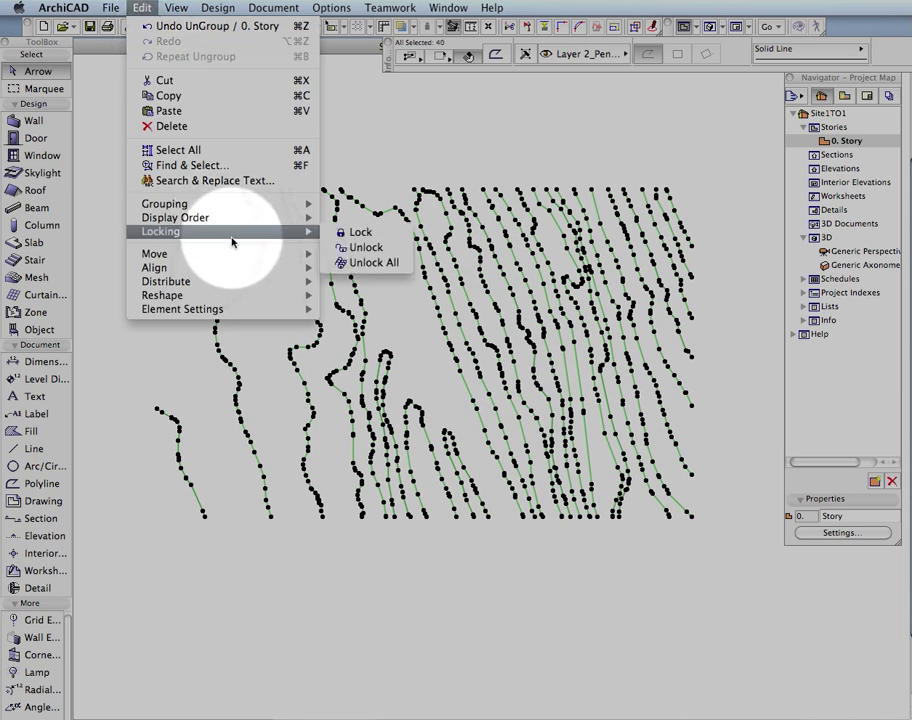
{"action": "left_click", "coordinate": [362, 263]}
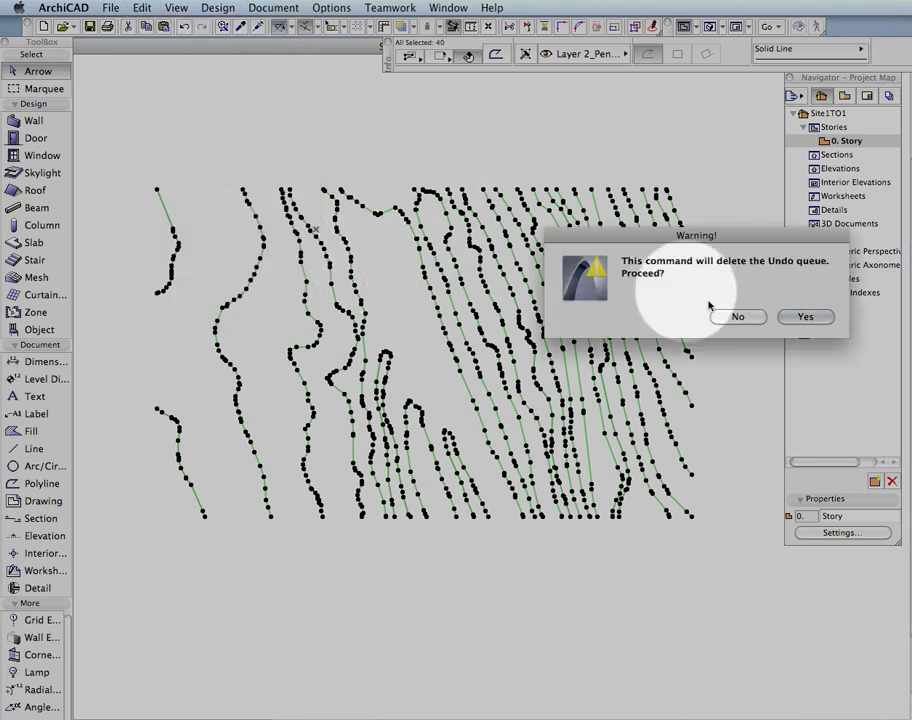
{"action": "left_click", "coordinate": [809, 318]}
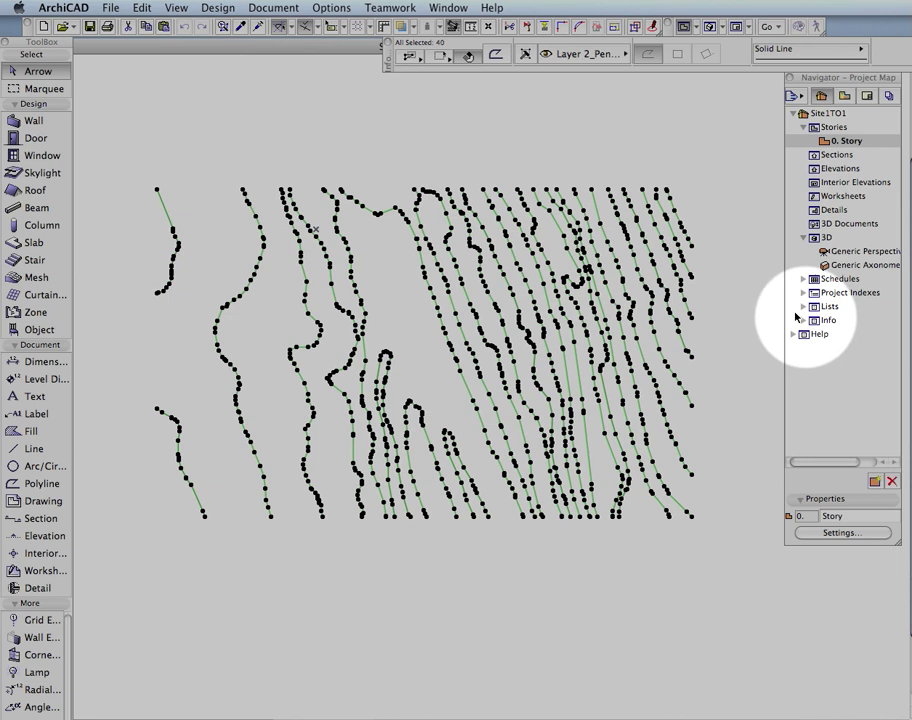
{"action": "left_click", "coordinate": [176, 8]}
{"action": "mouse_move", "coordinate": [238, 204]}
{"action": "left_click", "coordinate": [377, 172]}
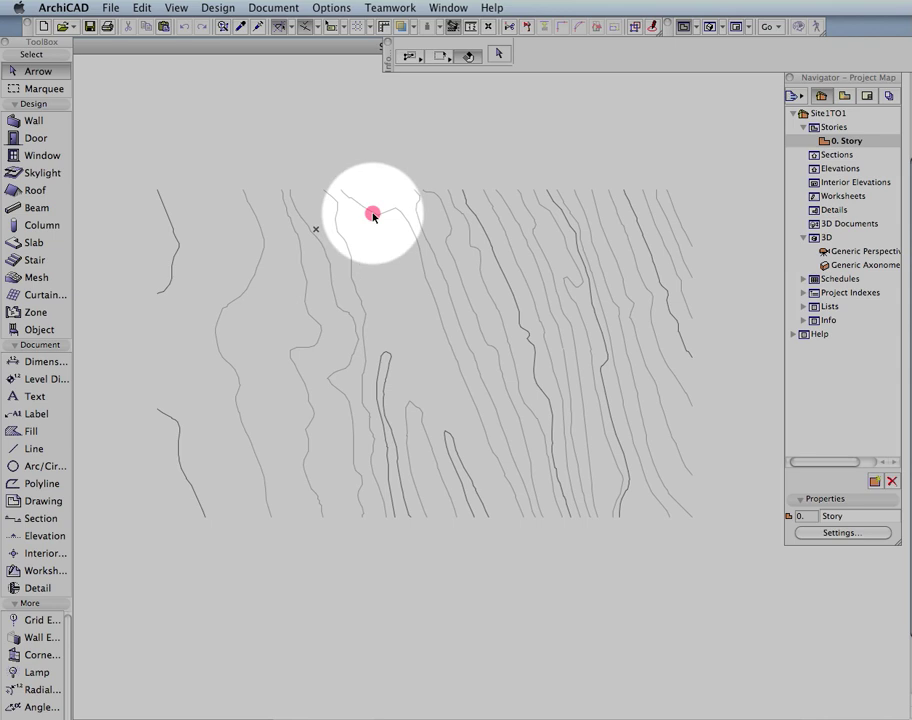
{"action": "left_click", "coordinate": [375, 214]}
{"action": "left_click", "coordinate": [389, 240]}
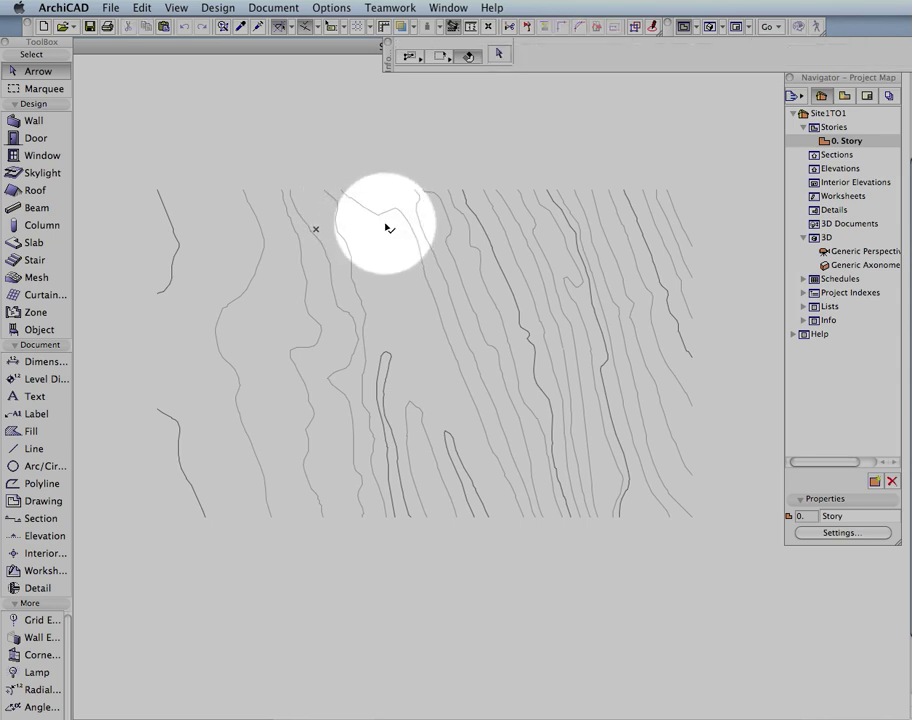
{"action": "left_click", "coordinate": [386, 214]}
{"action": "left_click", "coordinate": [362, 265]}
{"action": "left_click", "coordinate": [345, 238]}
{"action": "left_click", "coordinate": [393, 301]}
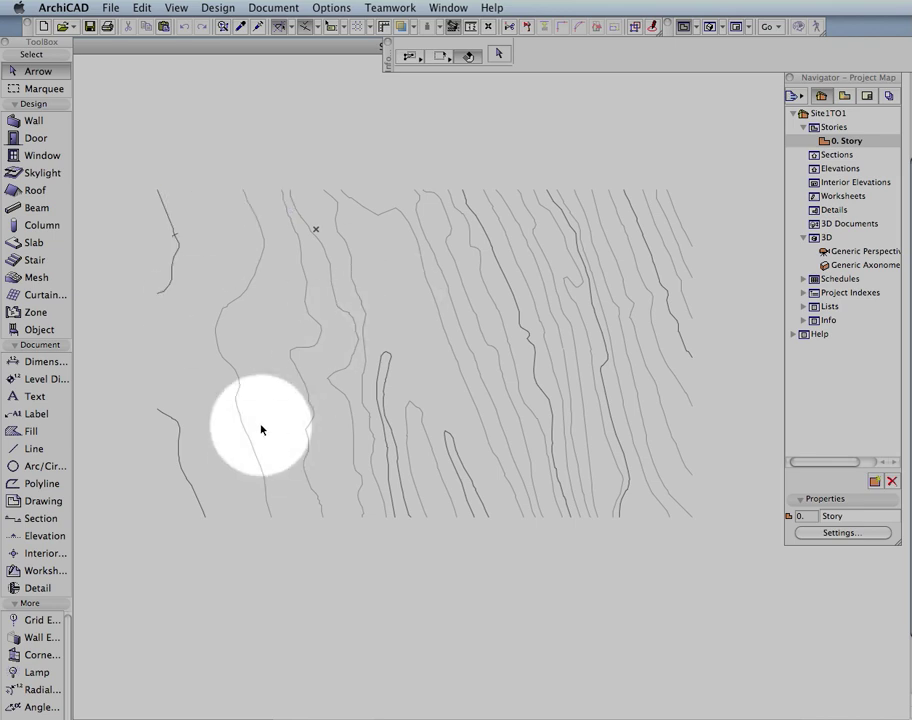
Draw a rectangle of lines over the contours, starting just outside their upper-left end and finishing near their lower-right end
{"action": "left_click", "coordinate": [30, 449]}
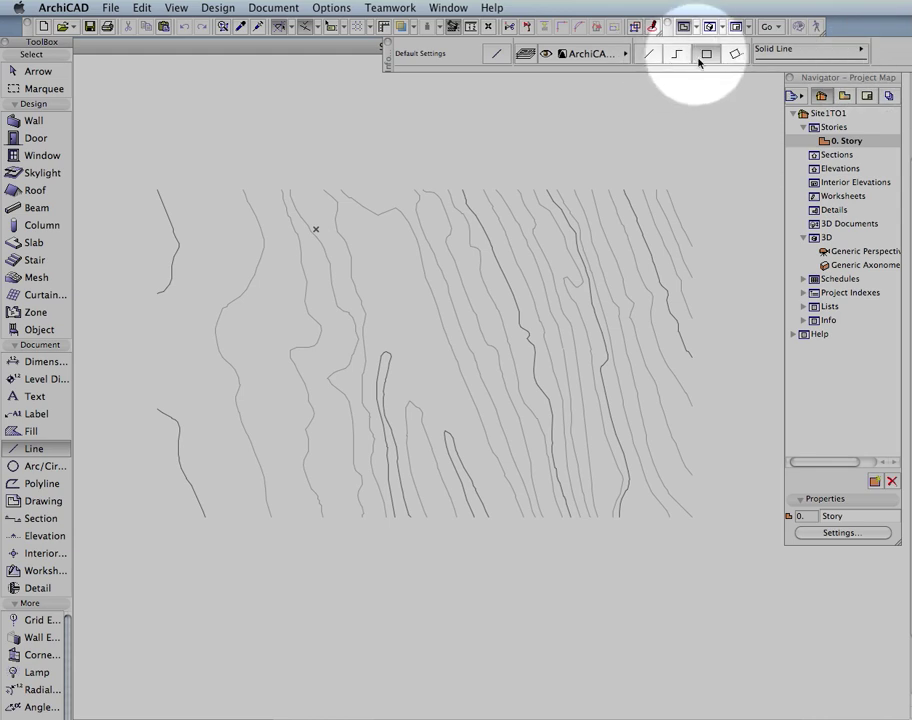
{"action": "left_click", "coordinate": [706, 54]}
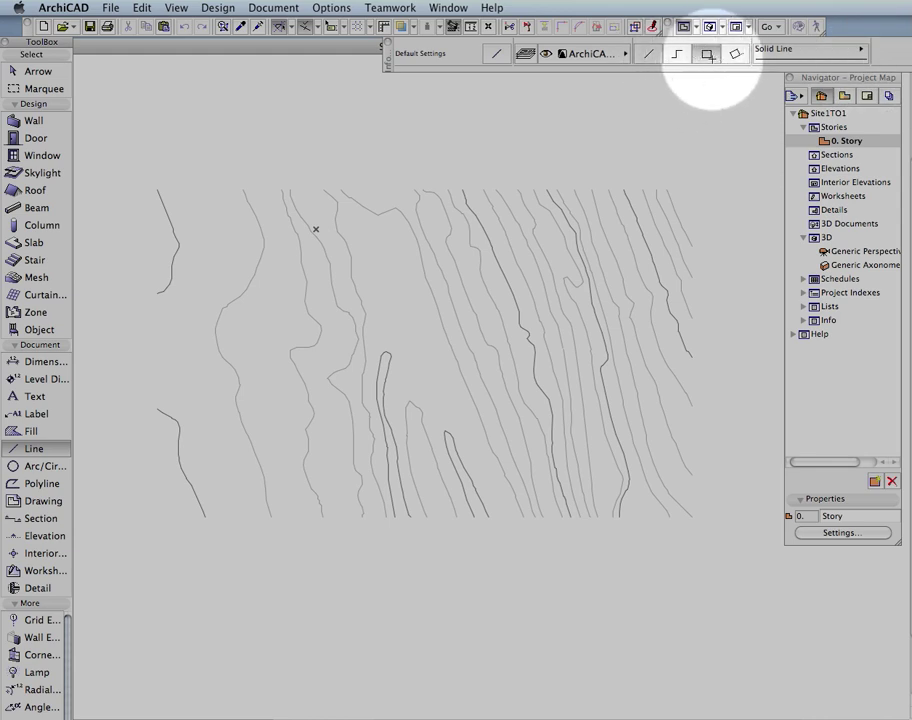
{"action": "left_click", "coordinate": [144, 193]}
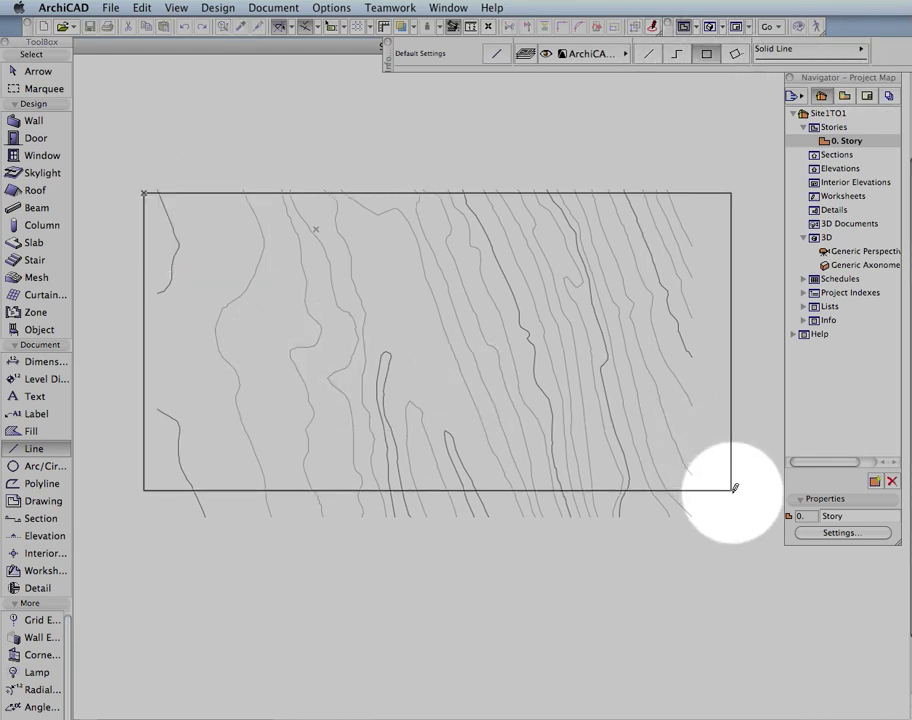
{"action": "left_click", "coordinate": [683, 515]}
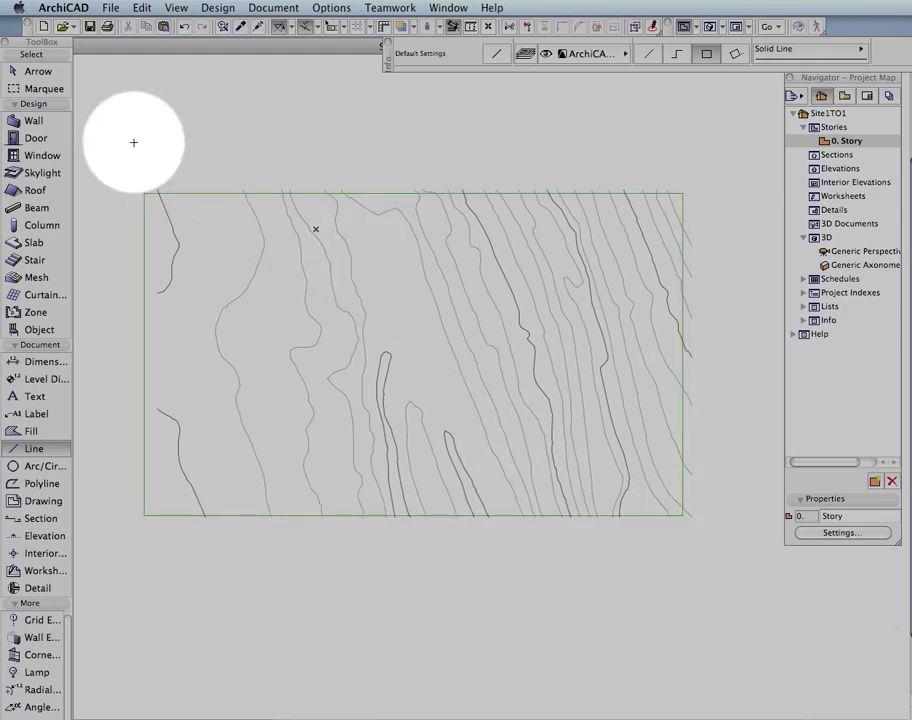
Delete the rectangle's boundary lines, leaving only the contours
{"action": "left_click", "coordinate": [37, 71]}
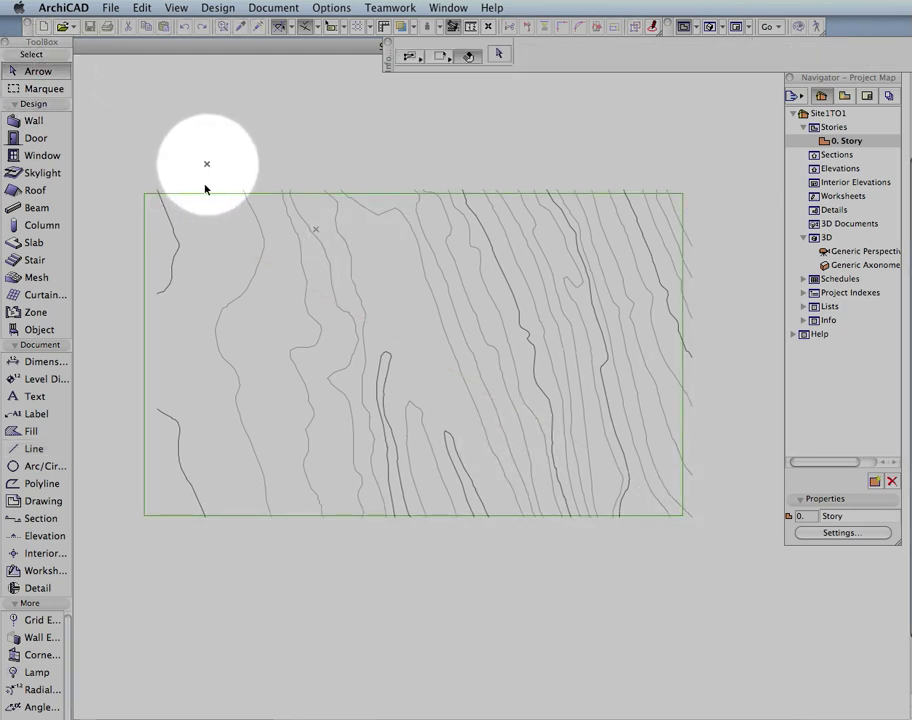
{"action": "left_click", "coordinate": [212, 179]}
{"action": "left_click", "coordinate": [208, 193]}
{"action": "left_click", "coordinate": [260, 145]}
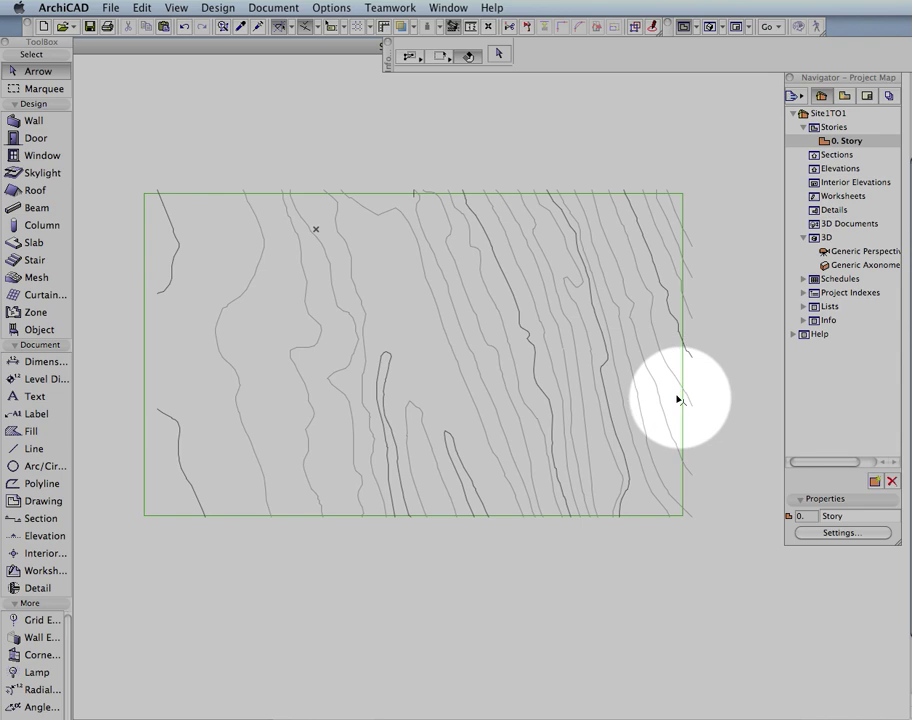
{"action": "left_click", "coordinate": [146, 327]}
{"action": "key", "text": "Delete"}
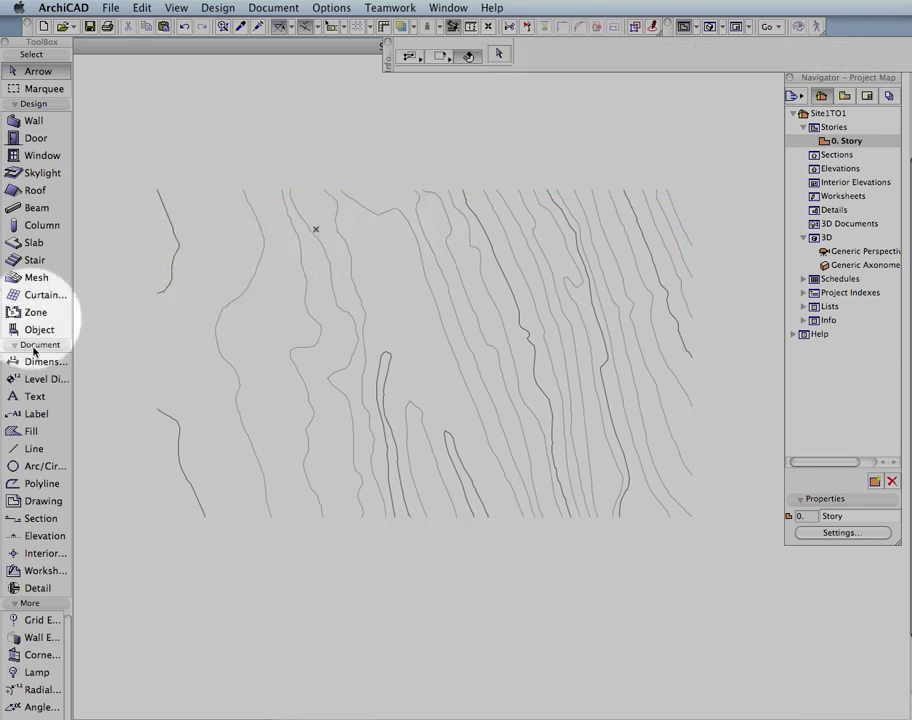
Draw a rectangular line boundary slightly inside the contours' outer ends, so the contours cross its left, right and lower edges
{"action": "left_click", "coordinate": [38, 448]}
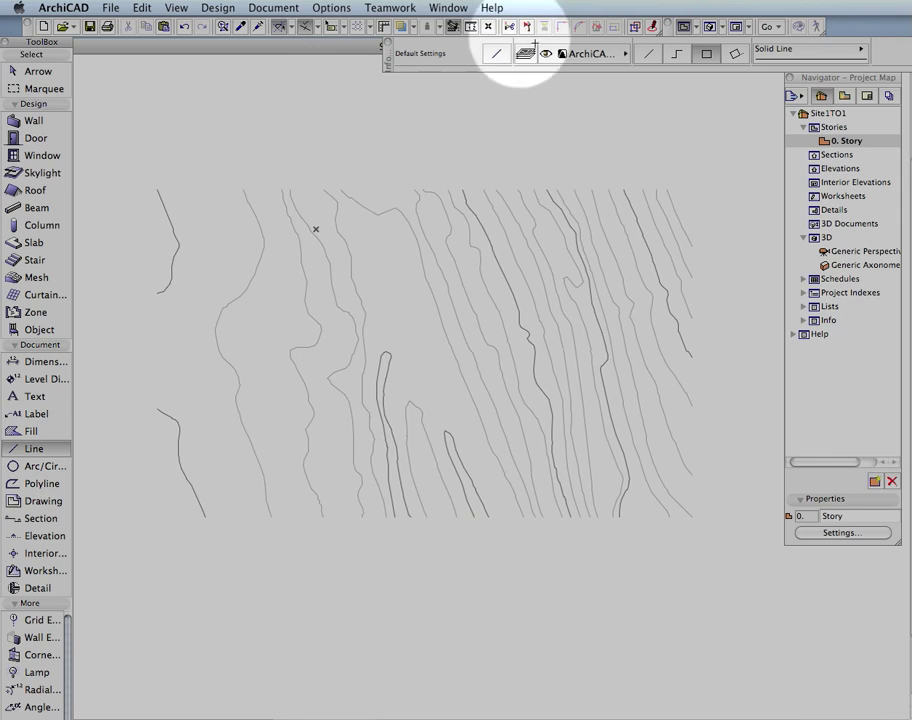
{"action": "left_click", "coordinate": [162, 190]}
{"action": "left_click", "coordinate": [700, 503]}
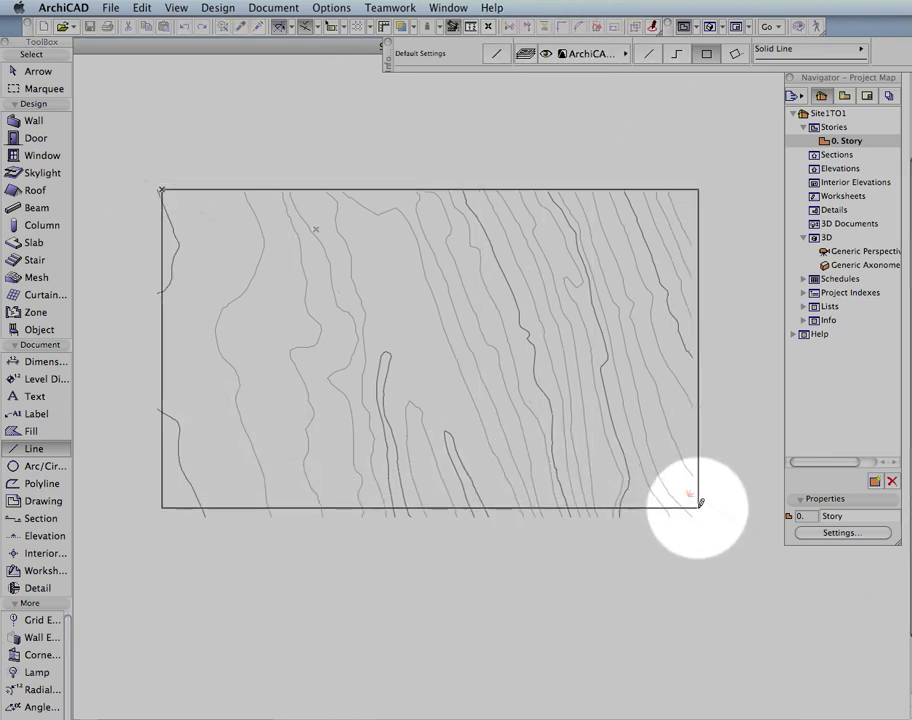
{"action": "left_click", "coordinate": [684, 507]}
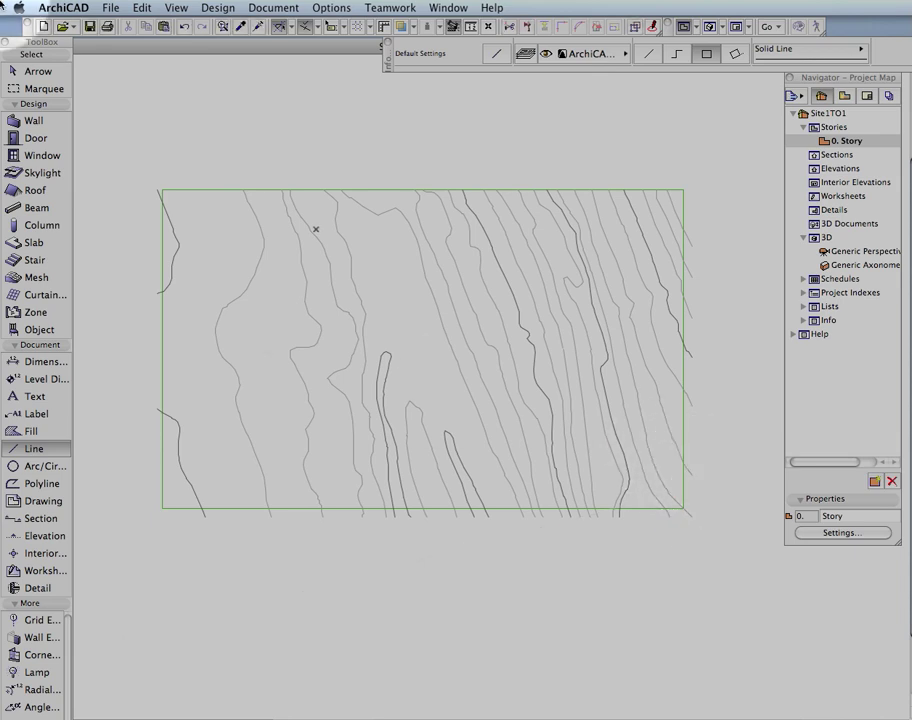
Select all the contour lines and split them along the rectangle's left edge, keeping the pieces outside it selected
{"action": "left_click", "coordinate": [38, 71]}
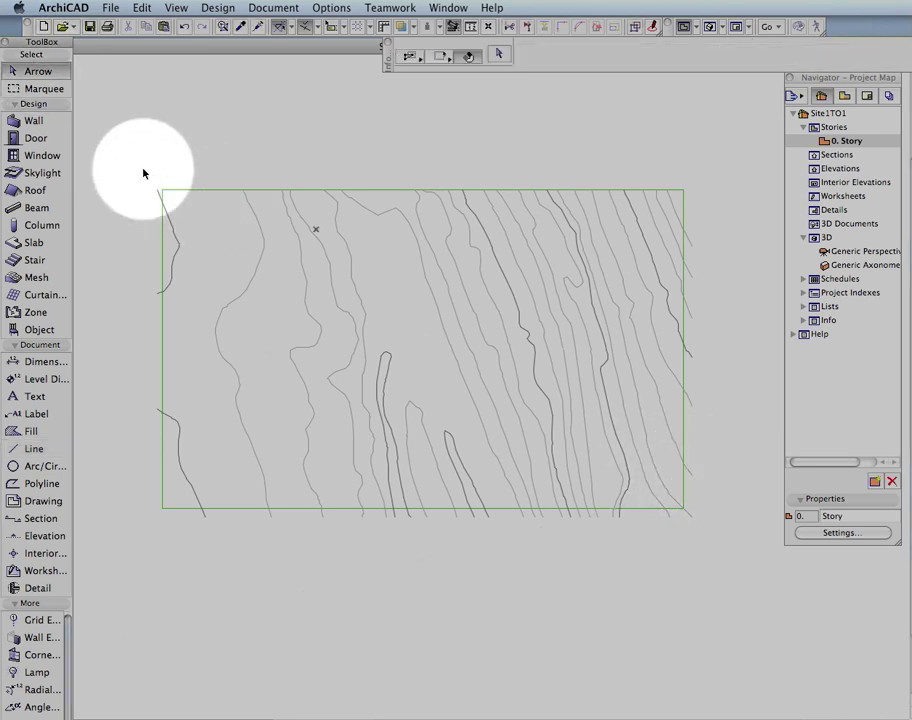
{"action": "left_click", "coordinate": [259, 278]}
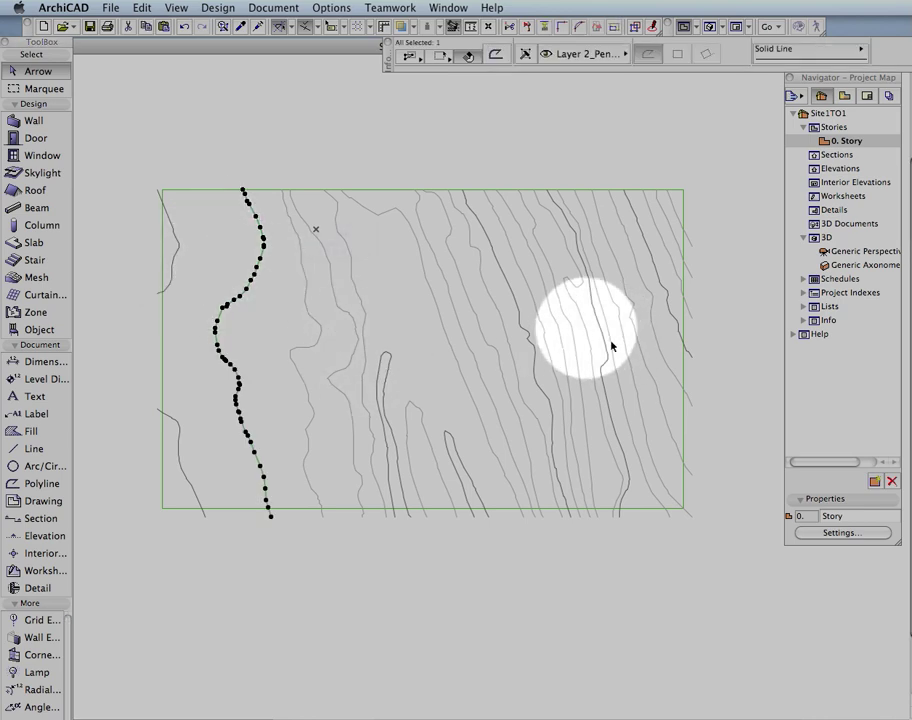
{"action": "key", "text": "Delete"}
{"action": "mouse_move", "coordinate": [140, 158]}
{"action": "left_mouse_down"}
{"action": "mouse_move", "coordinate": [167, 285]}
{"action": "mouse_move", "coordinate": [668, 590]}
{"action": "mouse_move", "coordinate": [721, 570]}
{"action": "left_mouse_up"}
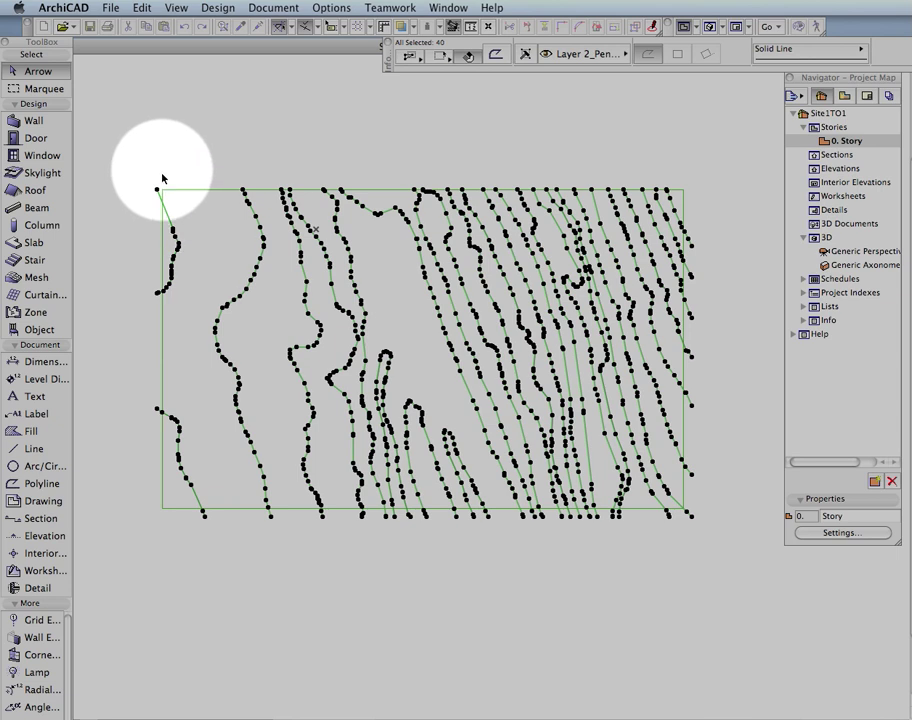
{"action": "left_click", "coordinate": [137, 355]}
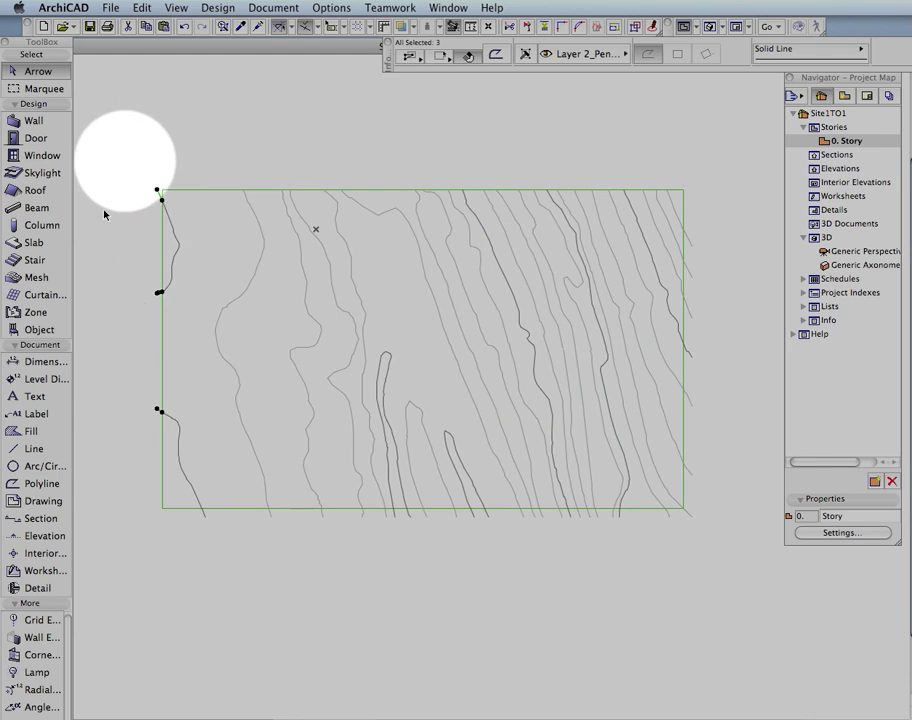
Delete the contour pieces outside the rectangle's left edge, and trim all contours along its right edge while keeping the boundary lines
{"action": "left_click", "coordinate": [153, 180]}
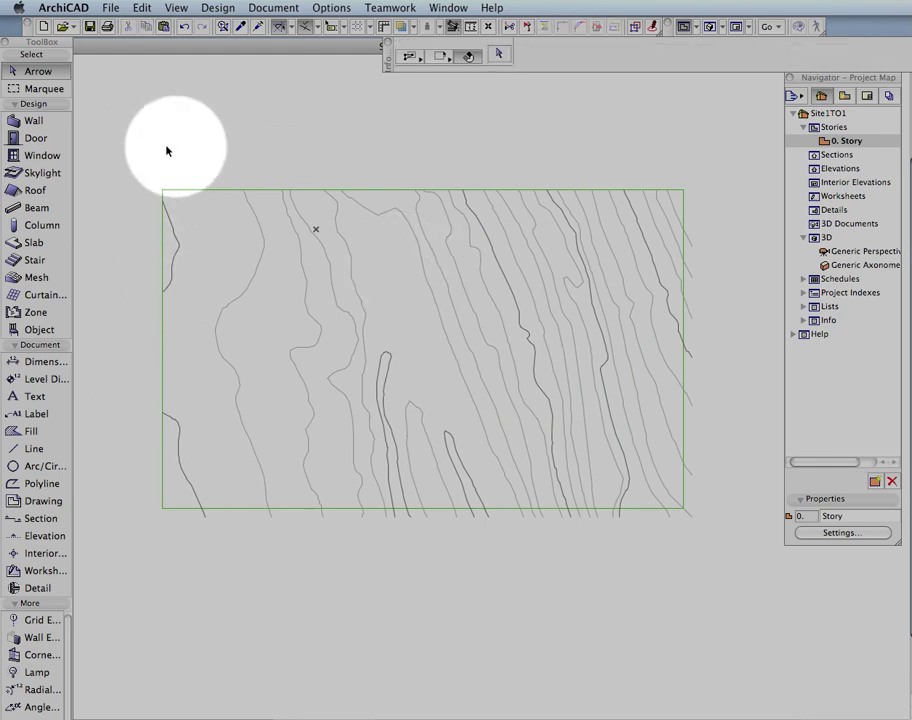
{"action": "mouse_move", "coordinate": [156, 157]}
{"action": "left_mouse_down"}
{"action": "mouse_move", "coordinate": [566, 492]}
{"action": "mouse_move", "coordinate": [739, 536]}
{"action": "left_mouse_up"}
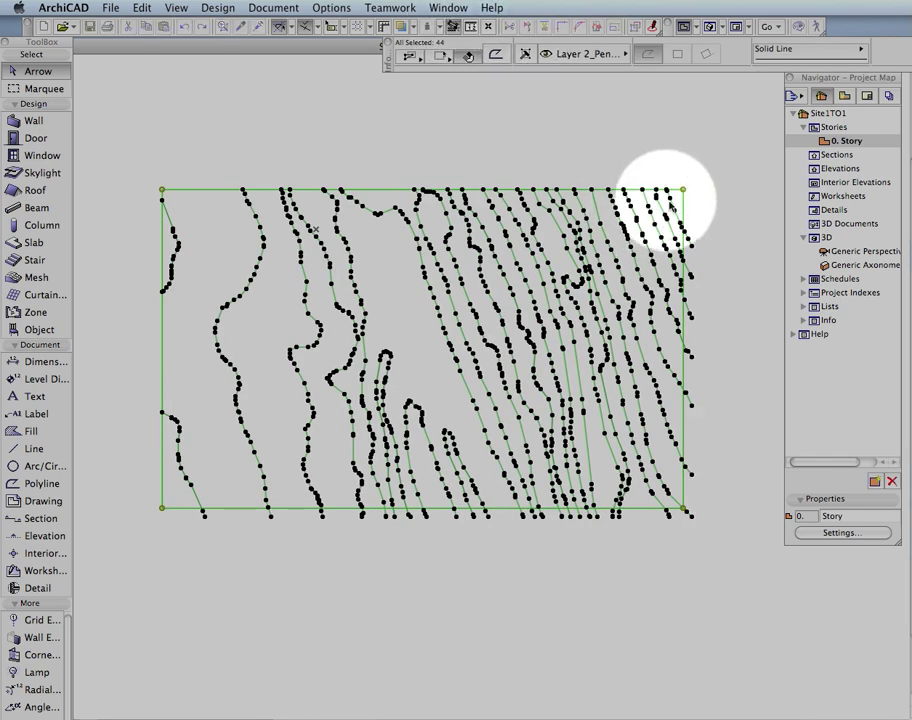
{"action": "left_click", "coordinate": [728, 222]}
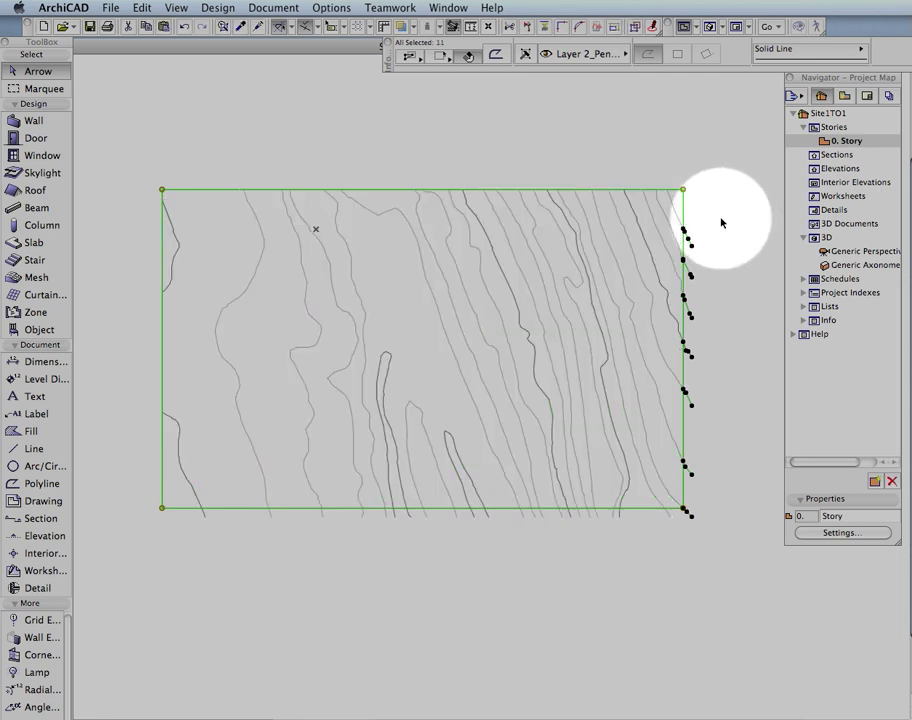
{"action": "key", "text": "Delete"}
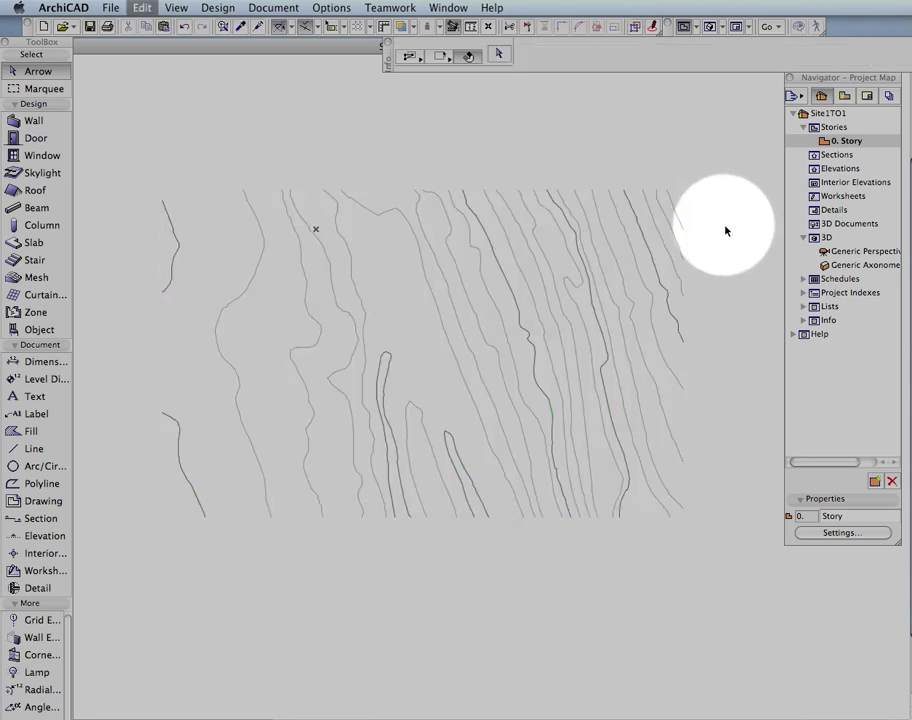
{"action": "key", "text": "super+z"}
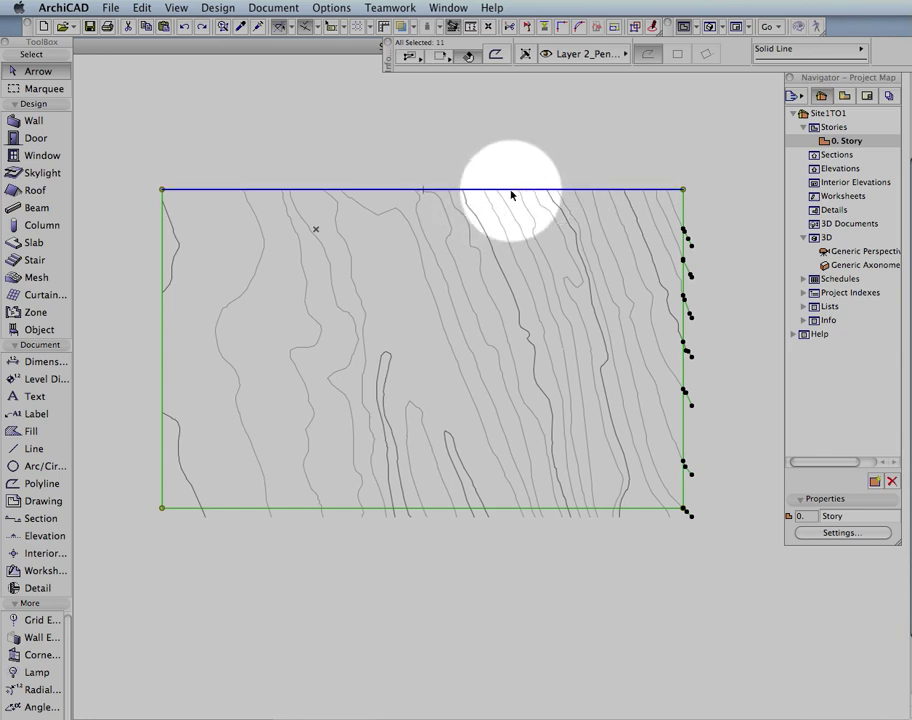
{"action": "left_click", "coordinate": [510, 190]}
Split all contours along the rectangle's lower edge, delete the pieces below it, and reselect all remaining lines
{"action": "left_click_drag", "start_coordinate": [708, 153], "coordinate": [201, 515]}
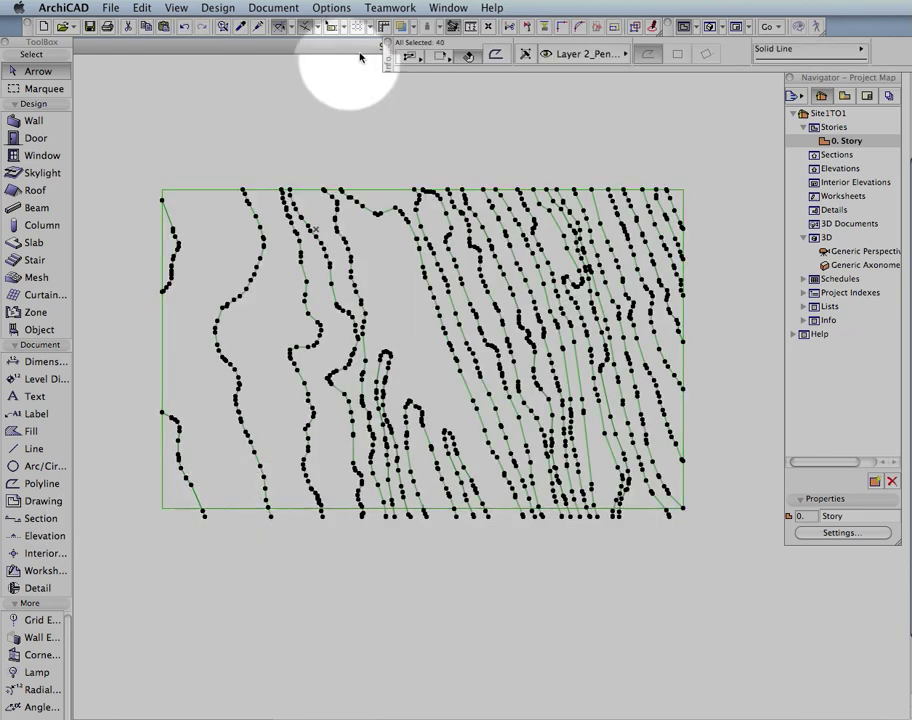
{"action": "left_click", "coordinate": [238, 532]}
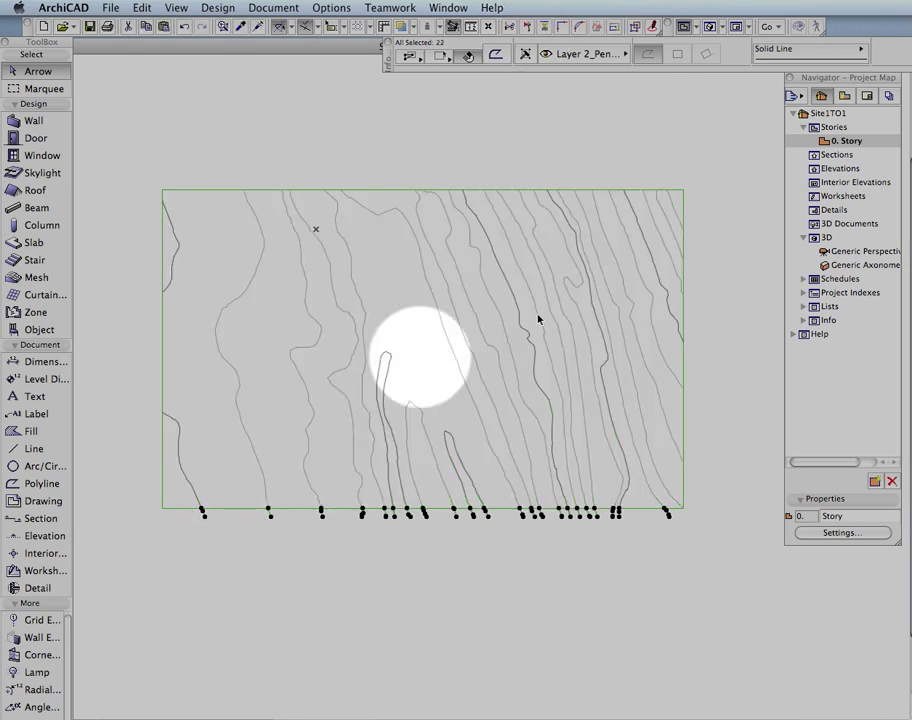
{"action": "left_click_drag", "start_coordinate": [710, 170], "coordinate": [120, 530]}
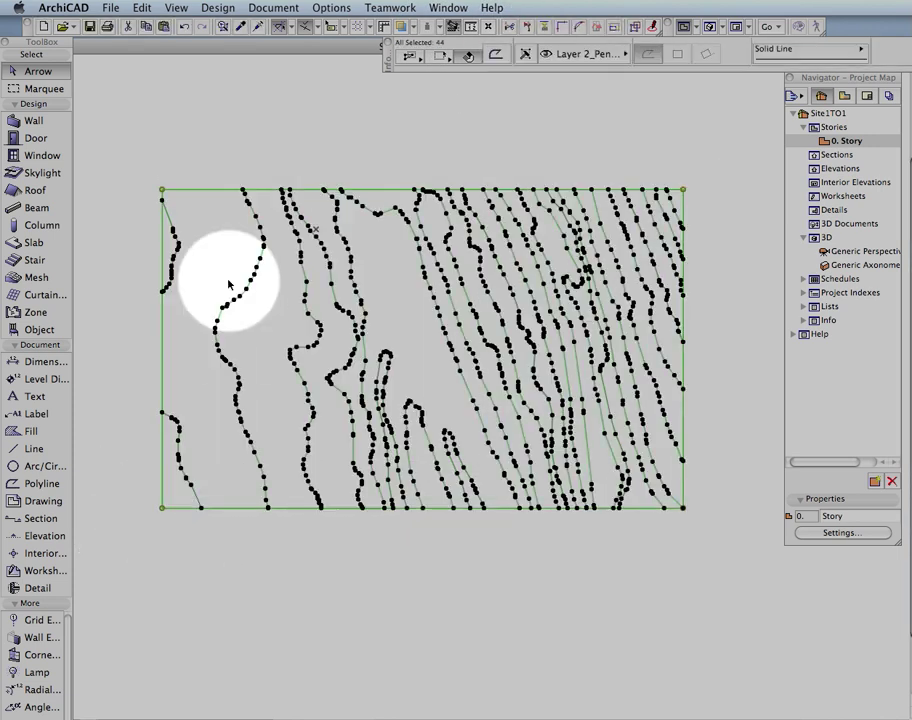
Check the contours' upper ends against the rectangle's top edge, and try to move that edge slightly down
{"action": "scroll", "coordinate": [270, 175], "scroll_direction": "up", "scroll_amount": 2}
{"action": "scroll", "coordinate": [270, 175], "scroll_direction": "up", "scroll_amount": 6}
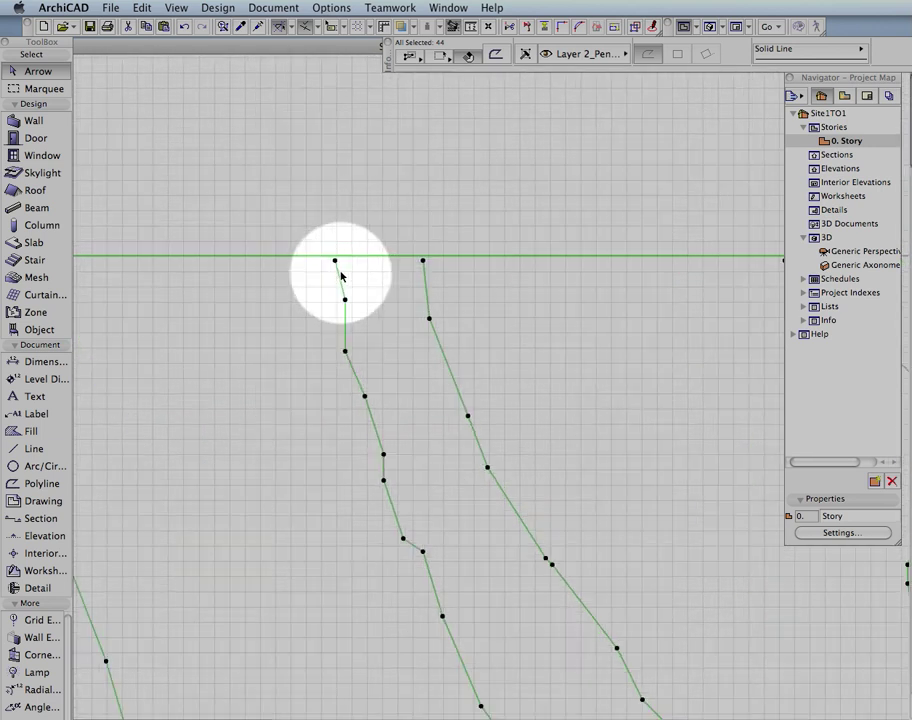
{"action": "scroll", "coordinate": [340, 270], "scroll_direction": "down", "scroll_amount": 5}
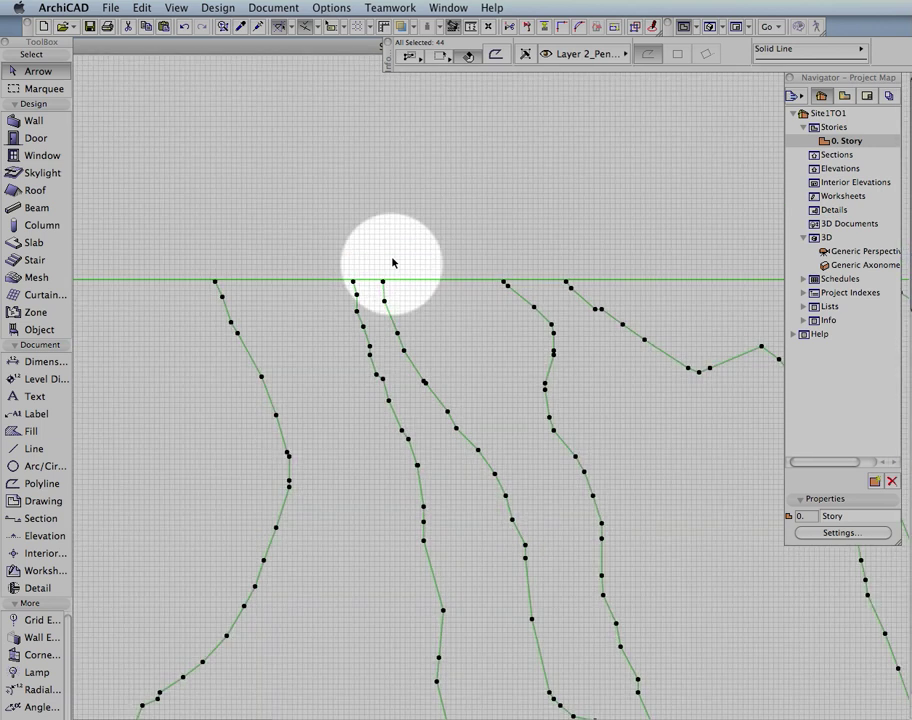
{"action": "left_click", "coordinate": [410, 262]}
{"action": "scroll", "coordinate": [425, 280], "scroll_direction": "up", "scroll_amount": 2}
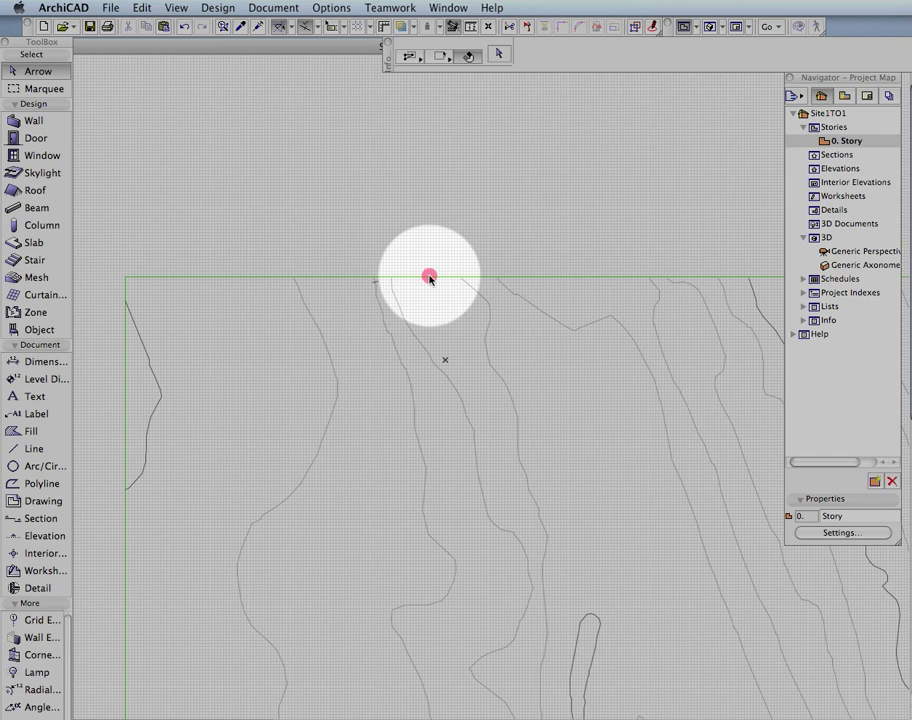
{"action": "left_click", "coordinate": [429, 277]}
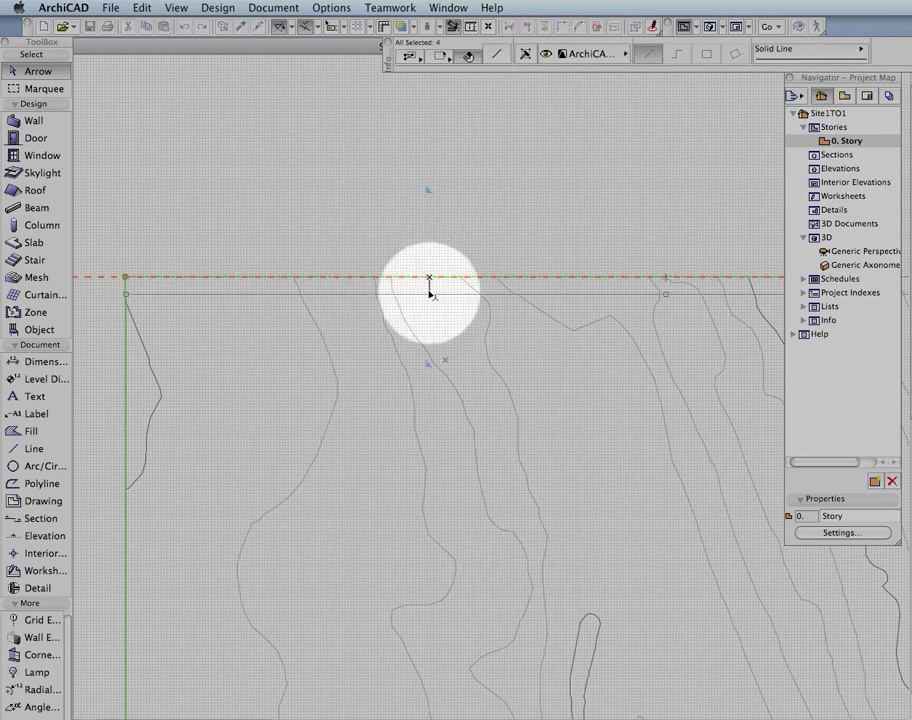
{"action": "left_click", "coordinate": [424, 277]}
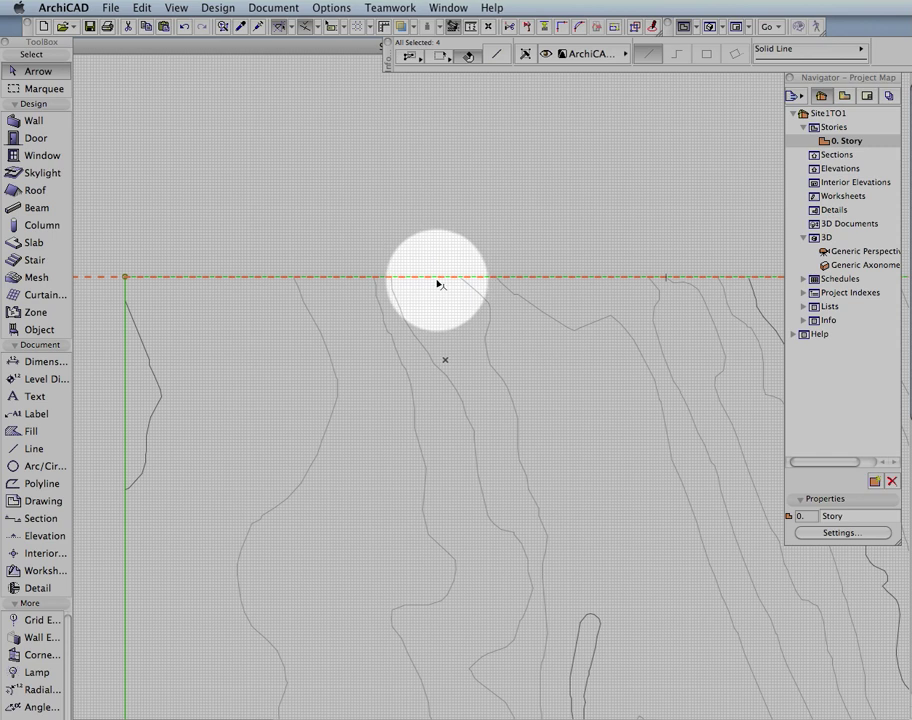
Suspend groups and select only the rectangle's top edge line
{"action": "scroll", "coordinate": [427, 248], "scroll_direction": "down", "scroll_amount": 2}
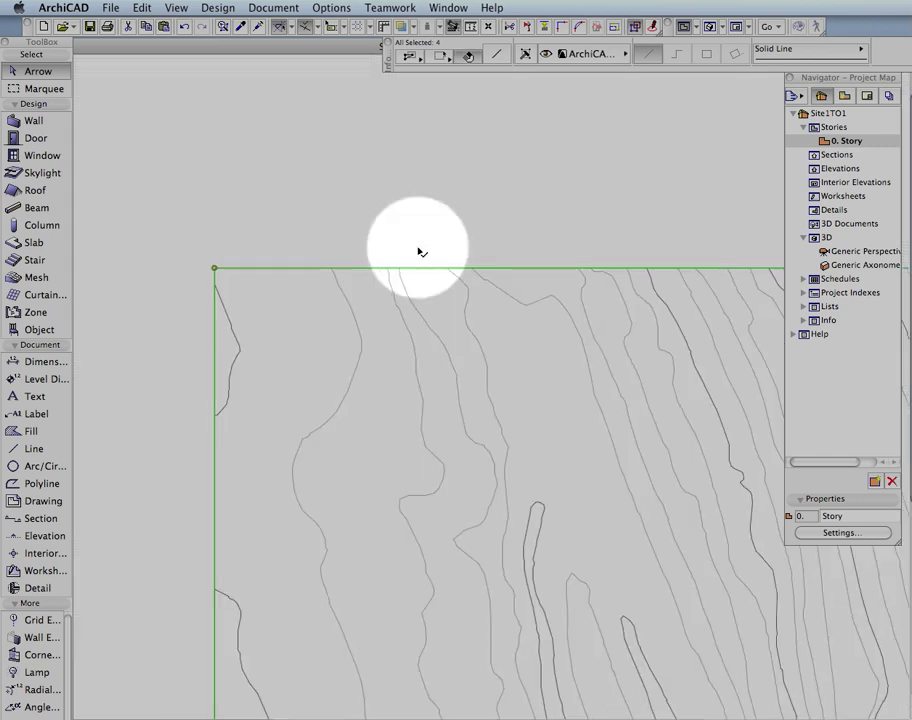
{"action": "scroll", "coordinate": [465, 290], "scroll_direction": "down", "scroll_amount": 2}
{"action": "scroll", "coordinate": [387, 271], "scroll_direction": "right", "scroll_amount": 3}
{"action": "scroll", "coordinate": [356, 265], "scroll_direction": "down", "scroll_amount": 2}
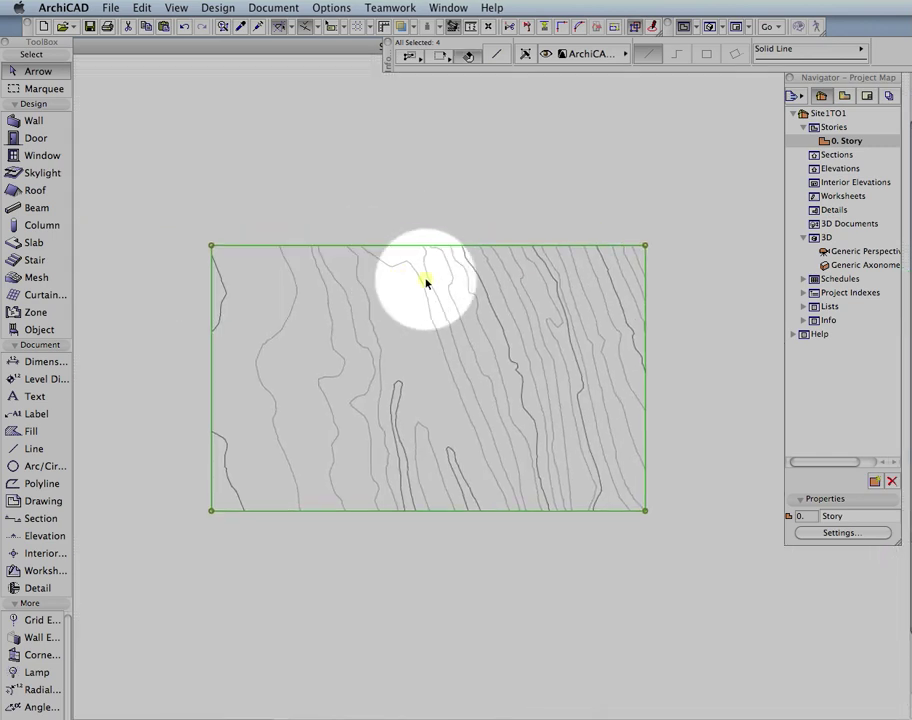
{"action": "scroll", "coordinate": [425, 281], "scroll_direction": "left", "scroll_amount": 1}
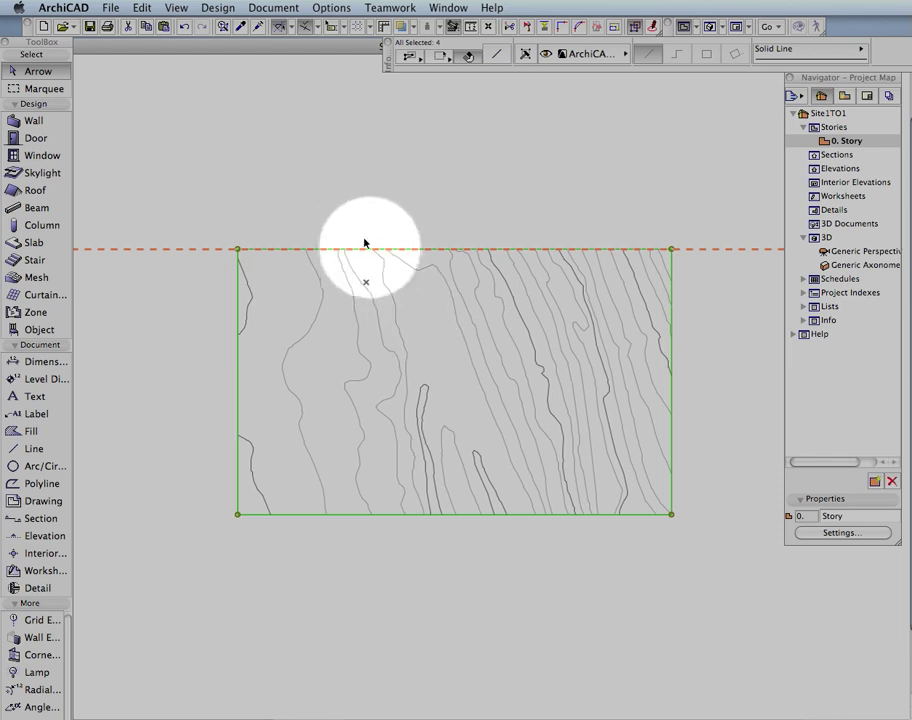
{"action": "left_click", "coordinate": [142, 7]}
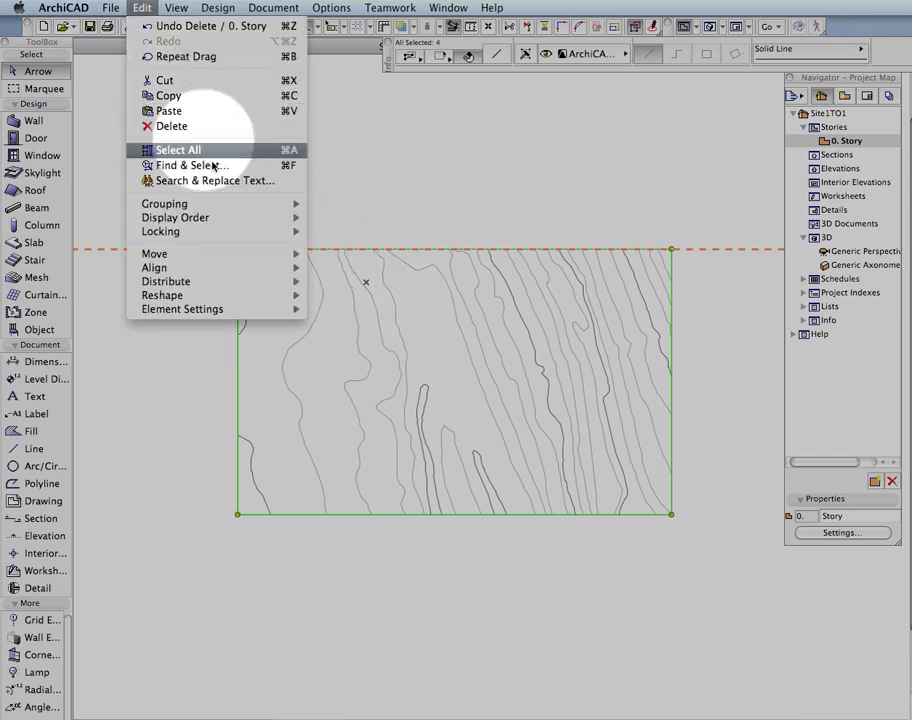
{"action": "mouse_move", "coordinate": [222, 204]}
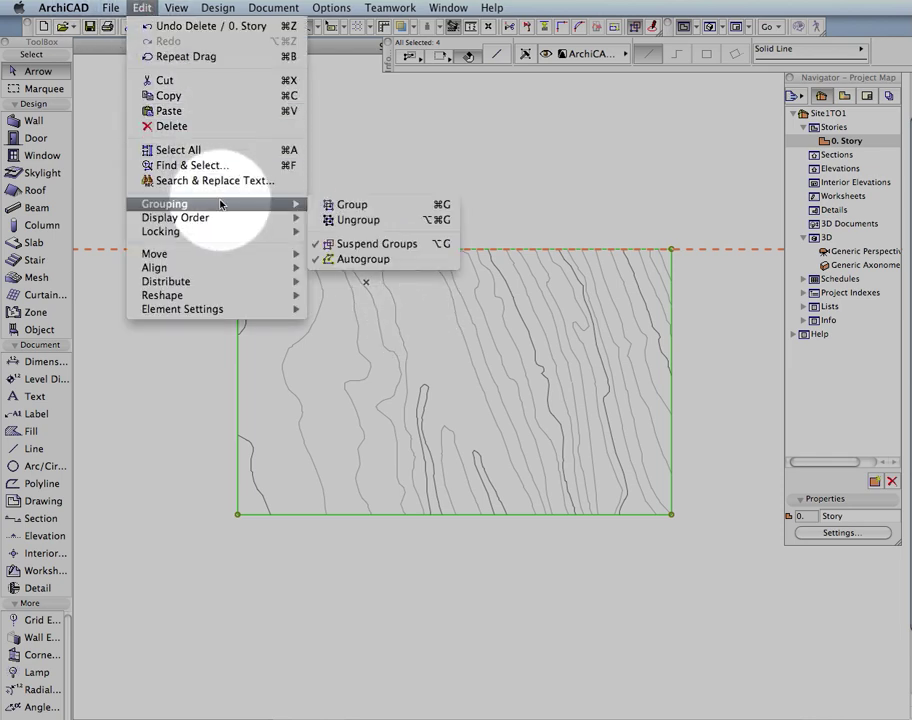
{"action": "left_click", "coordinate": [370, 220]}
{"action": "left_click", "coordinate": [364, 257]}
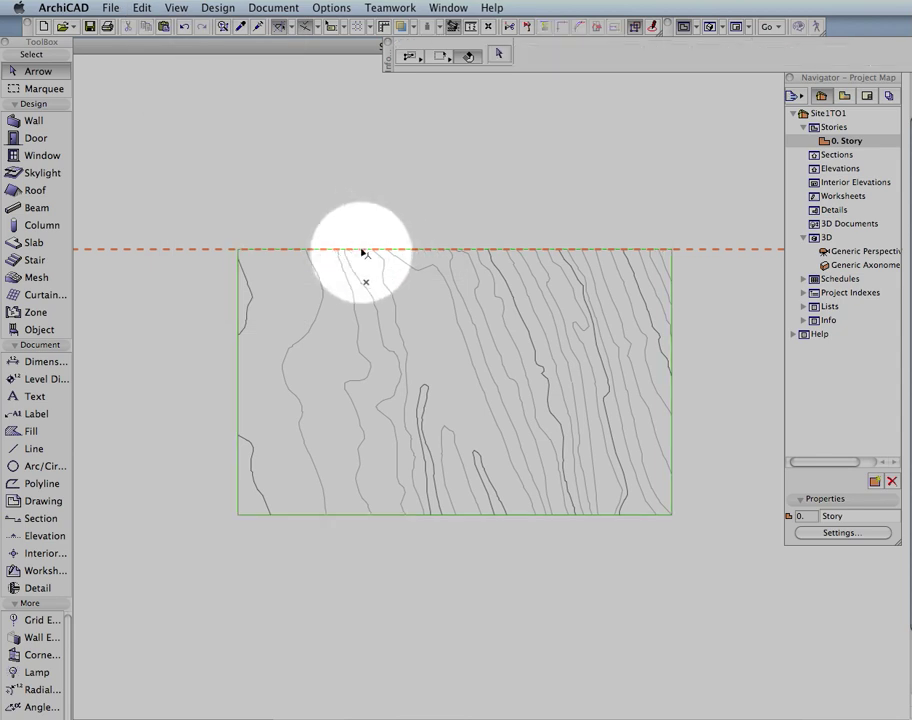
{"action": "left_click", "coordinate": [360, 250]}
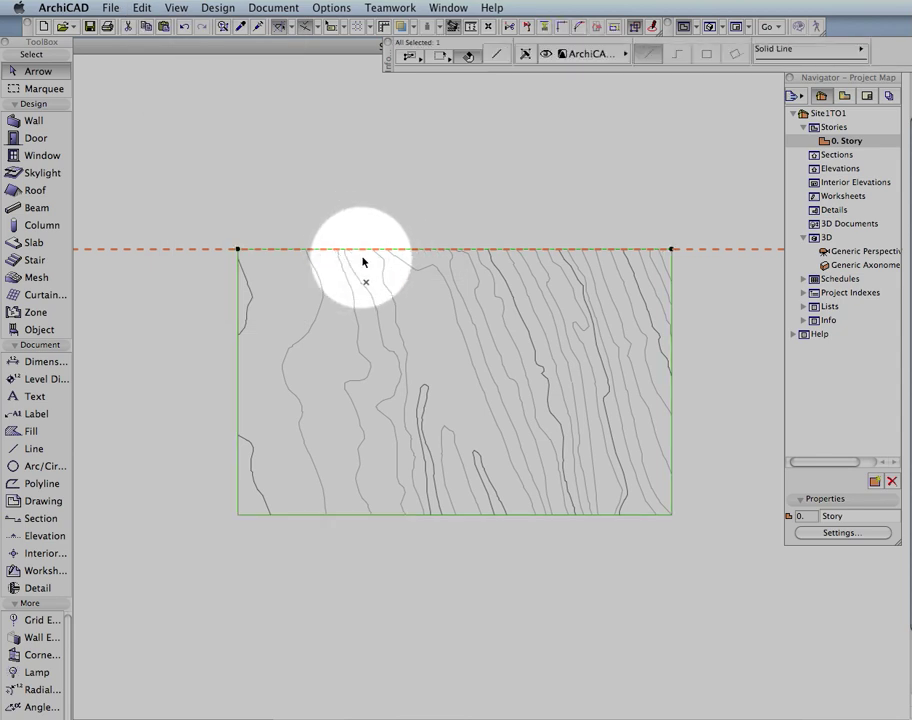
Move the rectangle's top edge line slightly down so that it crosses the contours just below their upper ends
{"action": "left_click", "coordinate": [578, 252]}
{"action": "left_click", "coordinate": [611, 247]}
{"action": "mouse_move", "coordinate": [611, 247]}
{"action": "left_mouse_down"}
{"action": "mouse_move", "coordinate": [611, 271]}
{"action": "mouse_move", "coordinate": [548, 277]}
{"action": "mouse_move", "coordinate": [560, 265]}
{"action": "left_mouse_up"}
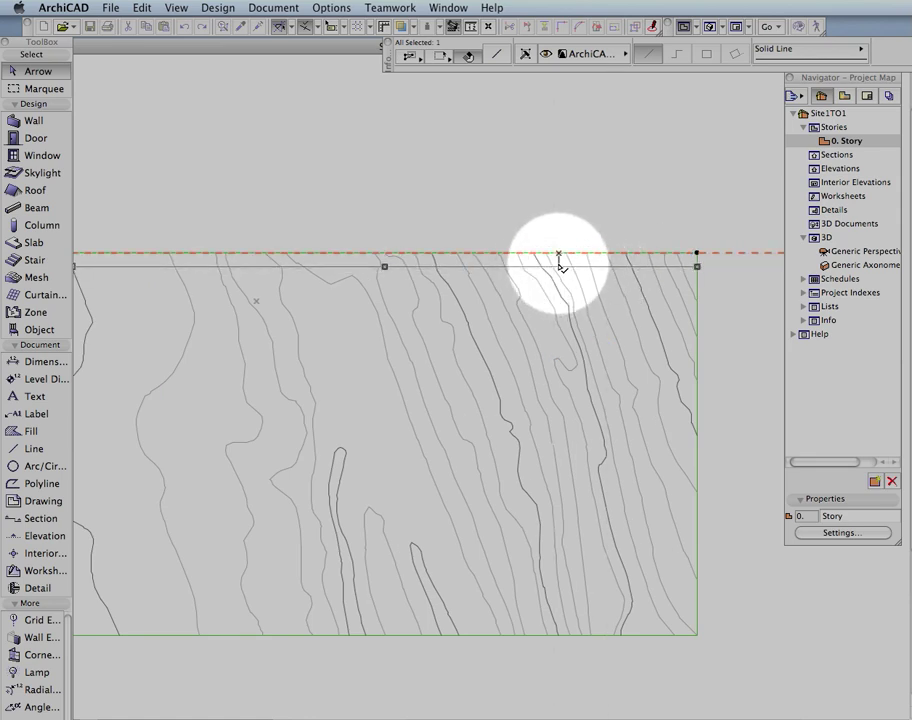
{"action": "left_click", "coordinate": [560, 265]}
{"action": "scroll", "coordinate": [621, 240], "scroll_direction": "down", "scroll_amount": 1}
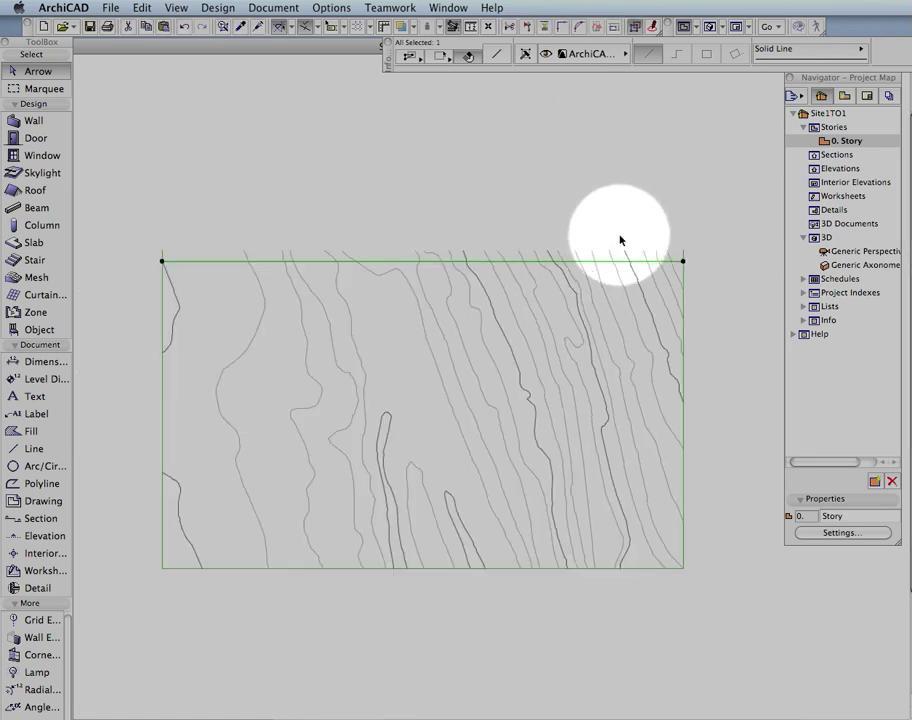
Shorten the rectangle's right and left edges to meet the lowered top edge, and check the corners of all four lines
{"action": "left_click", "coordinate": [684, 253]}
{"action": "left_click", "coordinate": [684, 253]}
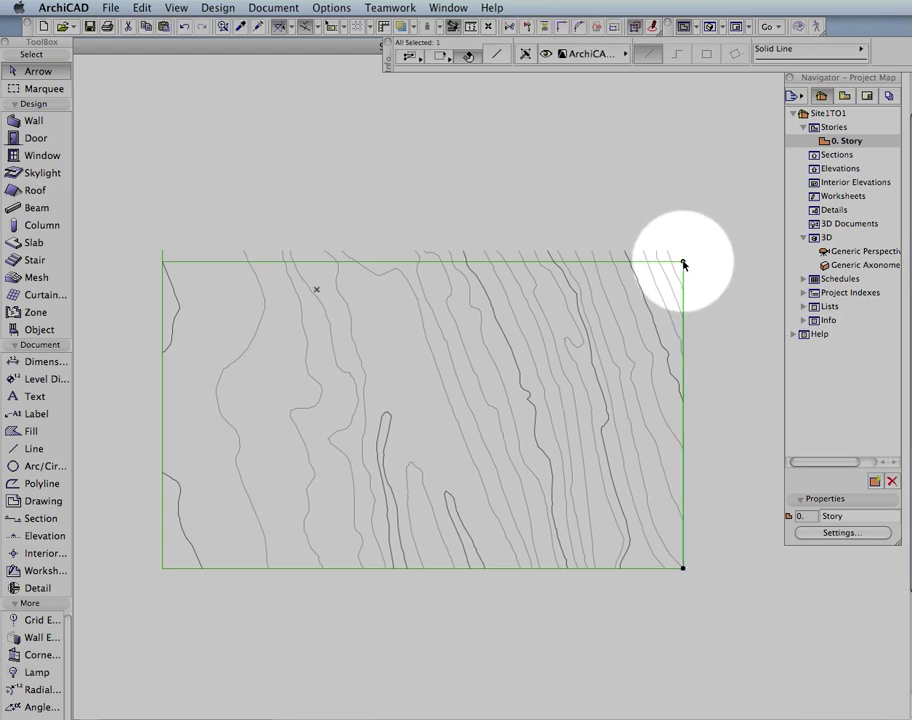
{"action": "left_click", "coordinate": [162, 252]}
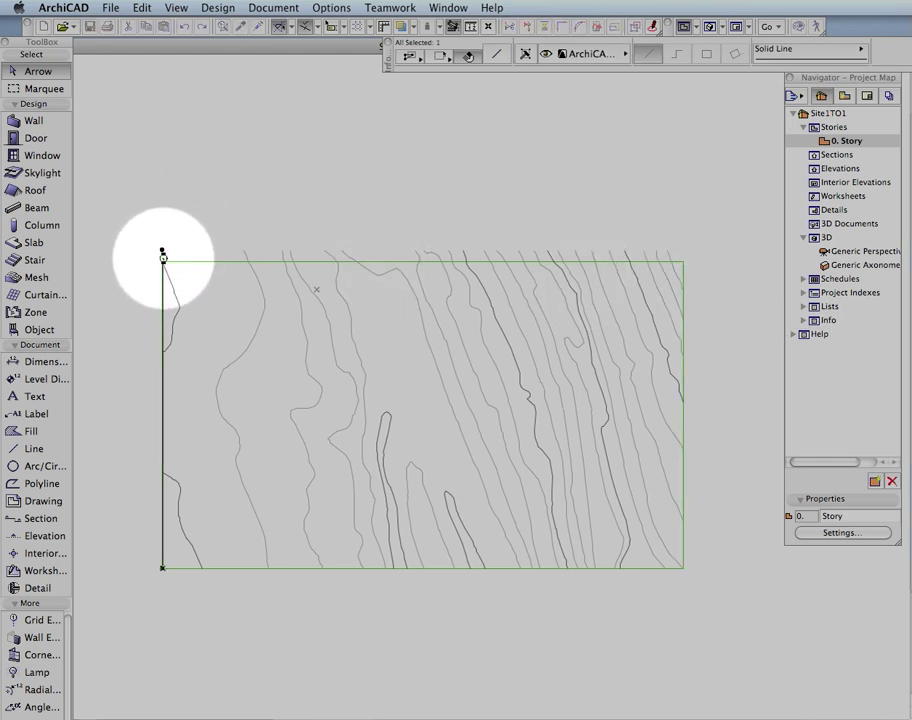
{"action": "left_click", "coordinate": [214, 263]}
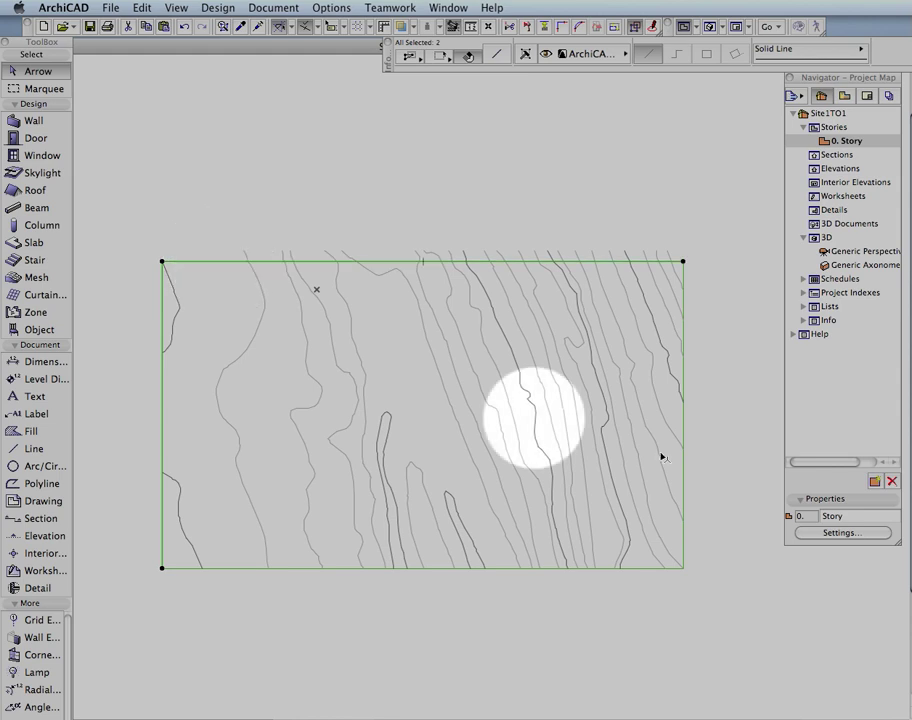
{"action": "left_click", "coordinate": [684, 386], "text": "shift"}
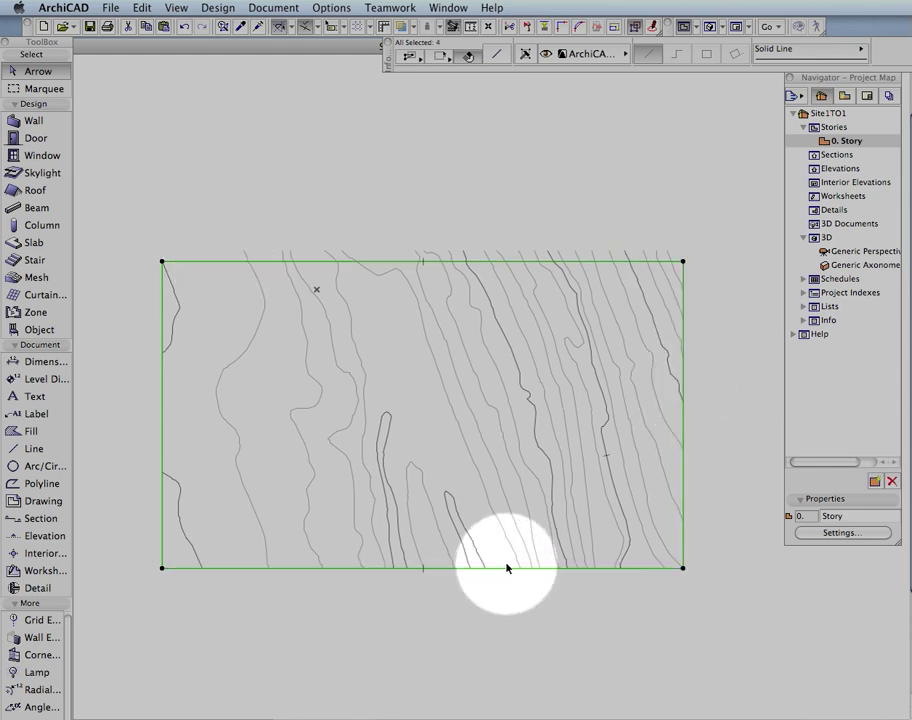
{"action": "left_click", "coordinate": [676, 179]}
Select the contours crossing the rectangle's top edge without the edge line, split them along it, and delete the pieces above
{"action": "mouse_move", "coordinate": [719, 240]}
{"action": "left_mouse_down"}
{"action": "mouse_move", "coordinate": [161, 240]}
{"action": "mouse_move", "coordinate": [143, 309]}
{"action": "mouse_move", "coordinate": [150, 300]}
{"action": "left_mouse_up"}
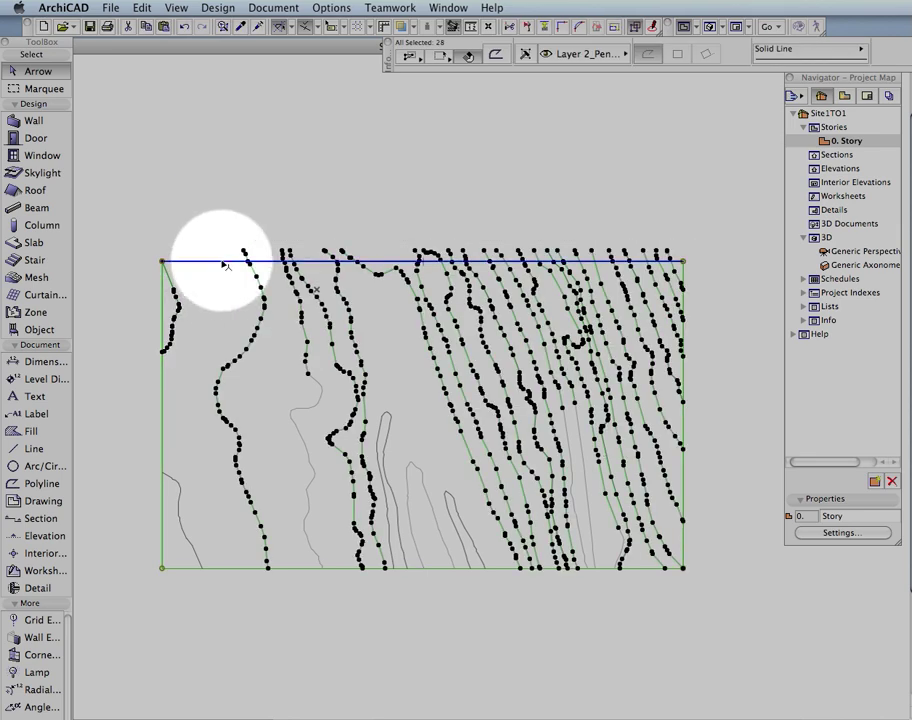
{"action": "left_click", "coordinate": [224, 264], "text": "shift"}
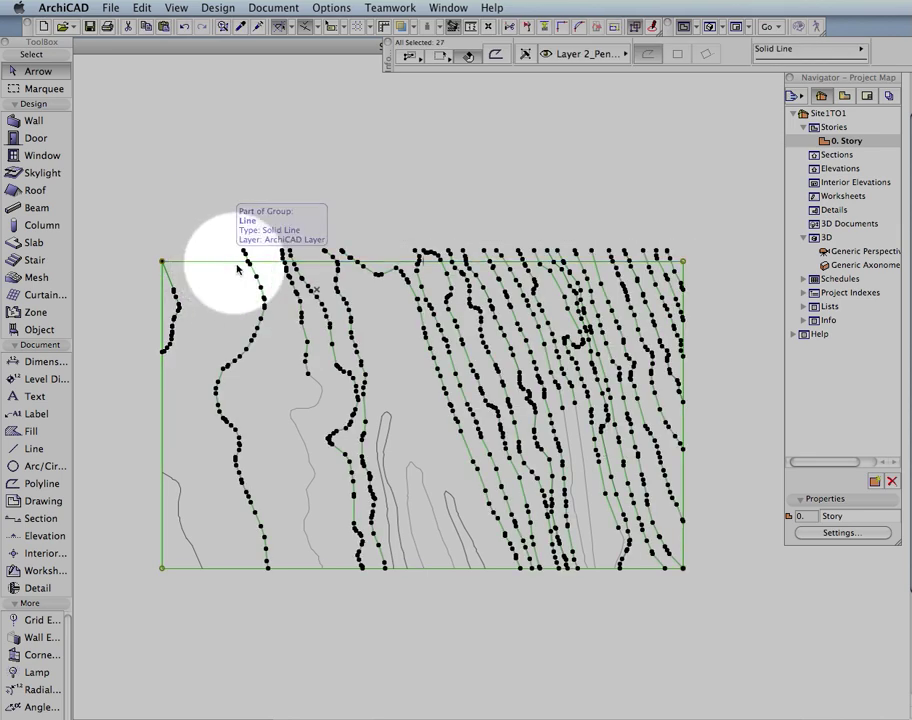
{"action": "left_click", "coordinate": [232, 204]}
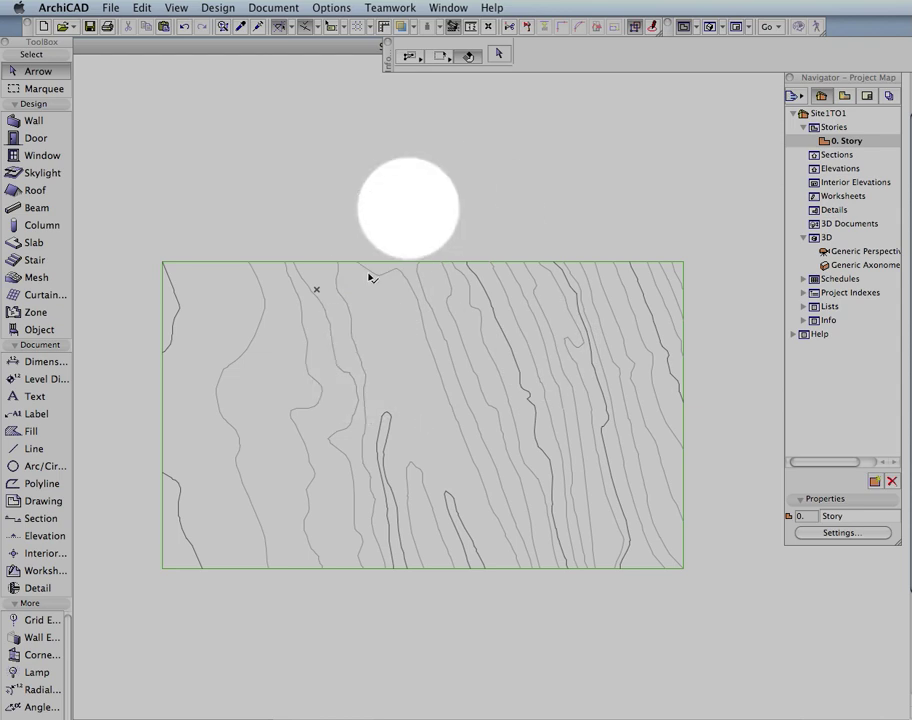
Set the default slab elevation to 320000 above the current story, with a slab thickness of 10000
{"action": "scroll", "coordinate": [566, 407], "scroll_direction": "down", "scroll_amount": 3}
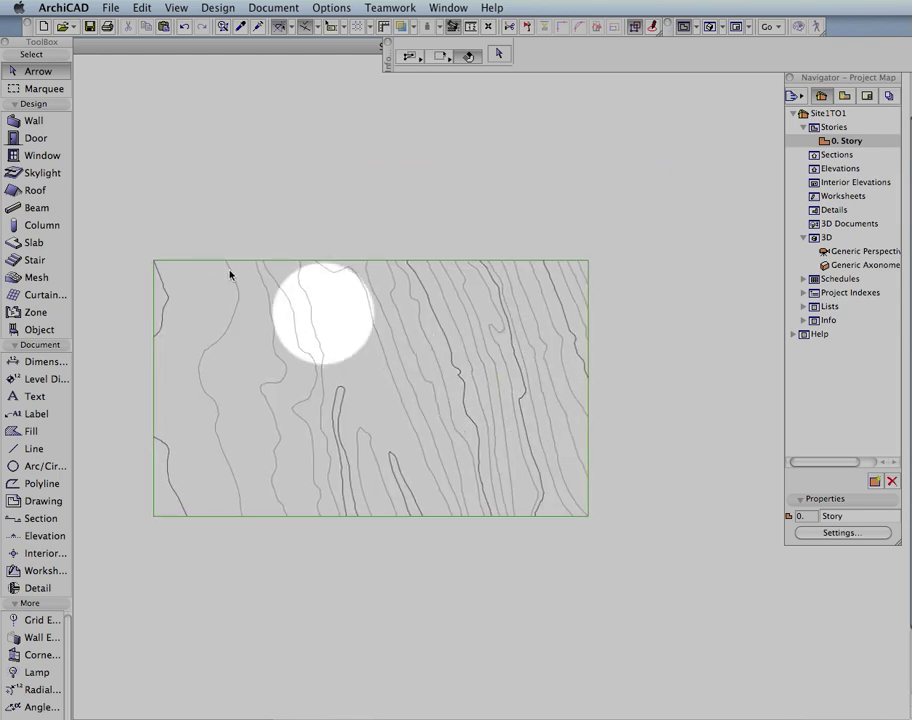
{"action": "double_click", "coordinate": [46, 243]}
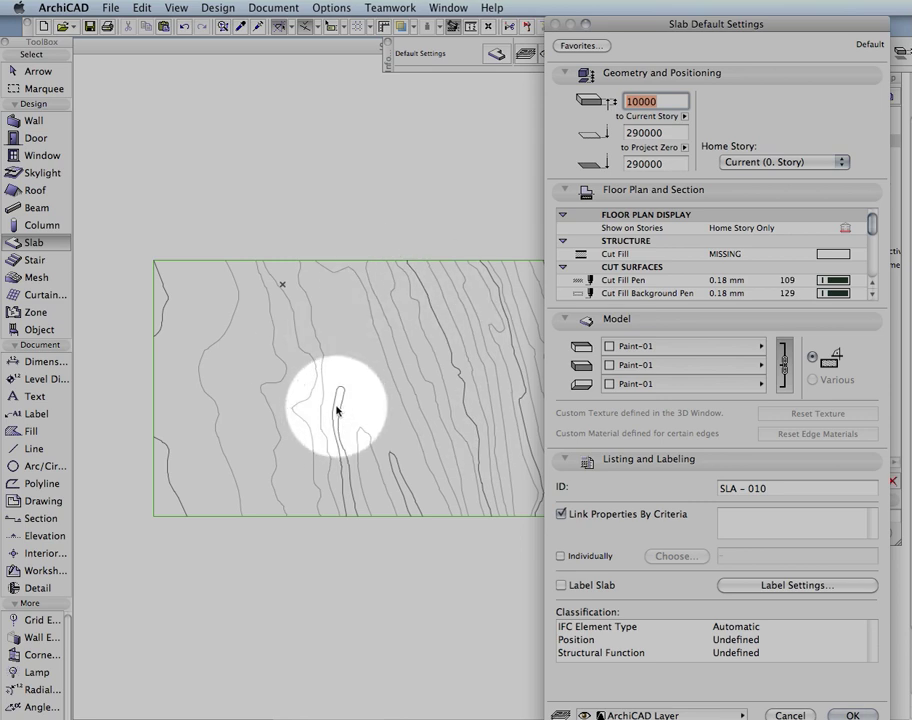
{"action": "left_click", "coordinate": [650, 102]}
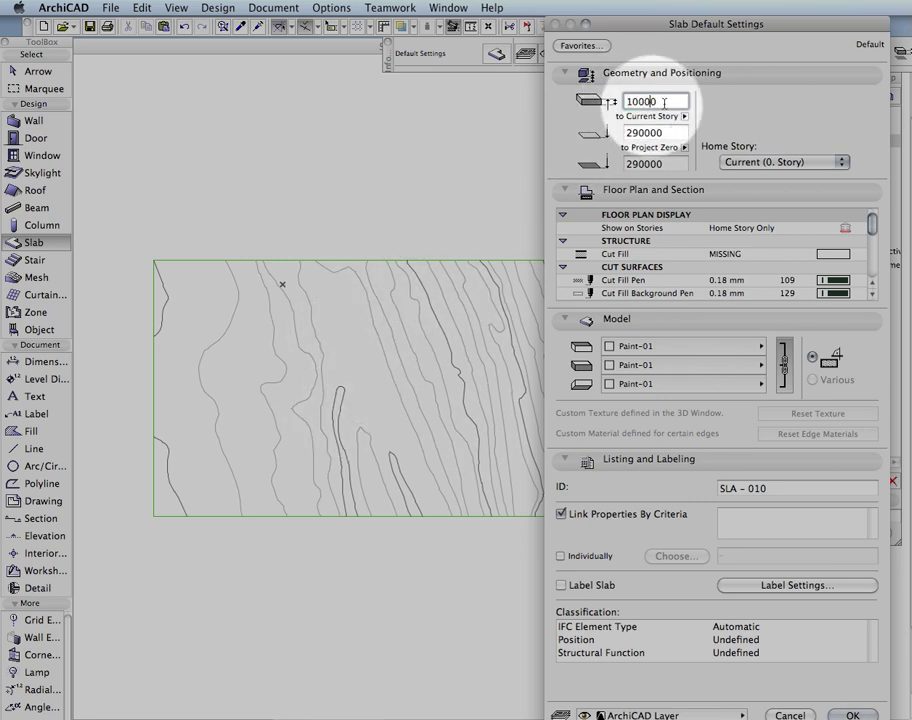
{"action": "double_click", "coordinate": [650, 102]}
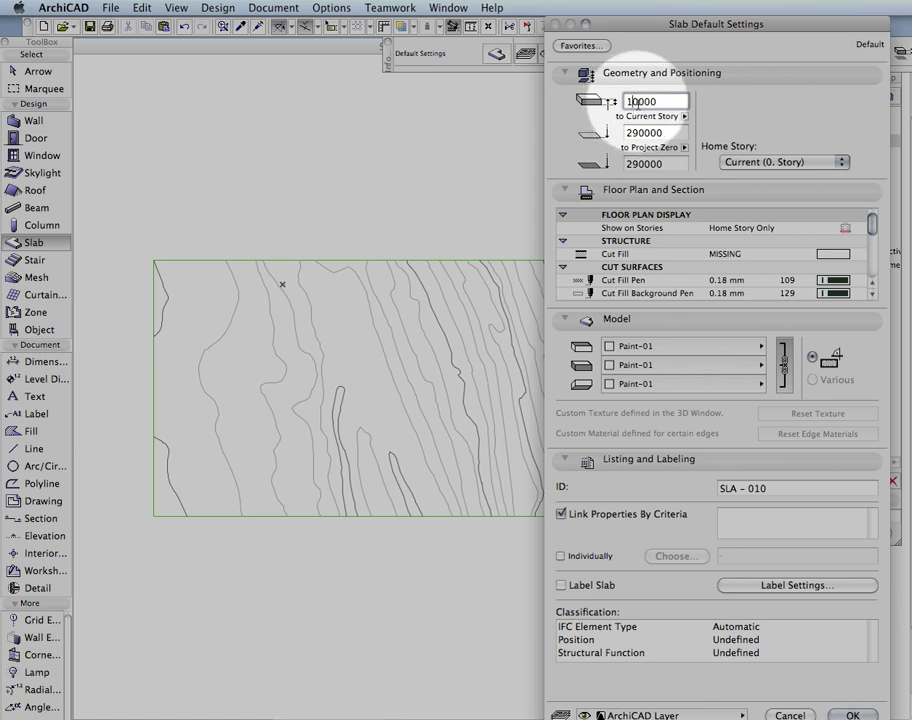
{"action": "left_click", "coordinate": [680, 101]}
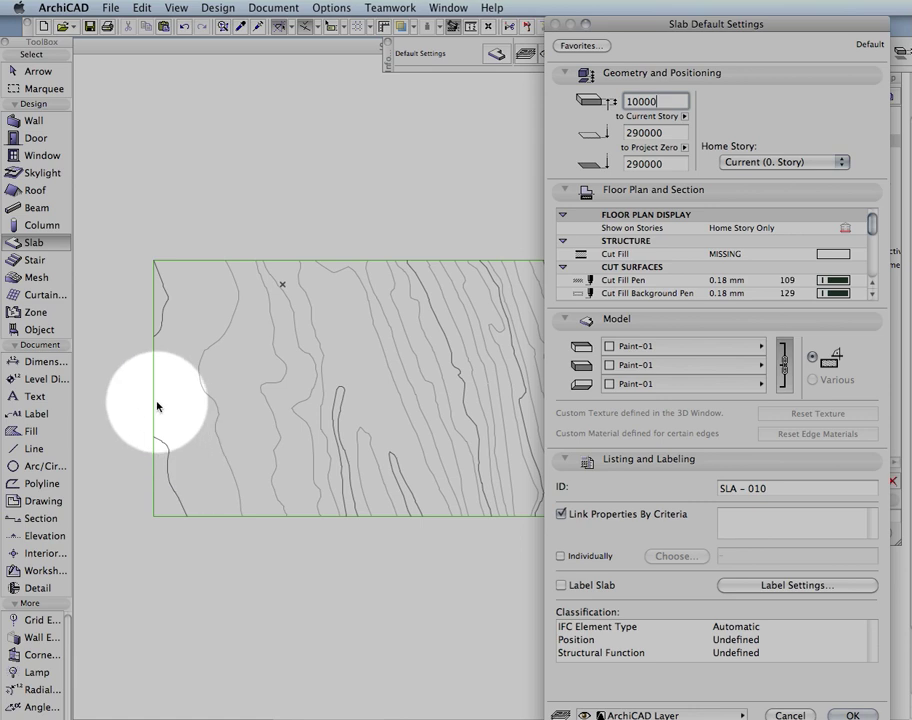
{"action": "double_click", "coordinate": [679, 101]}
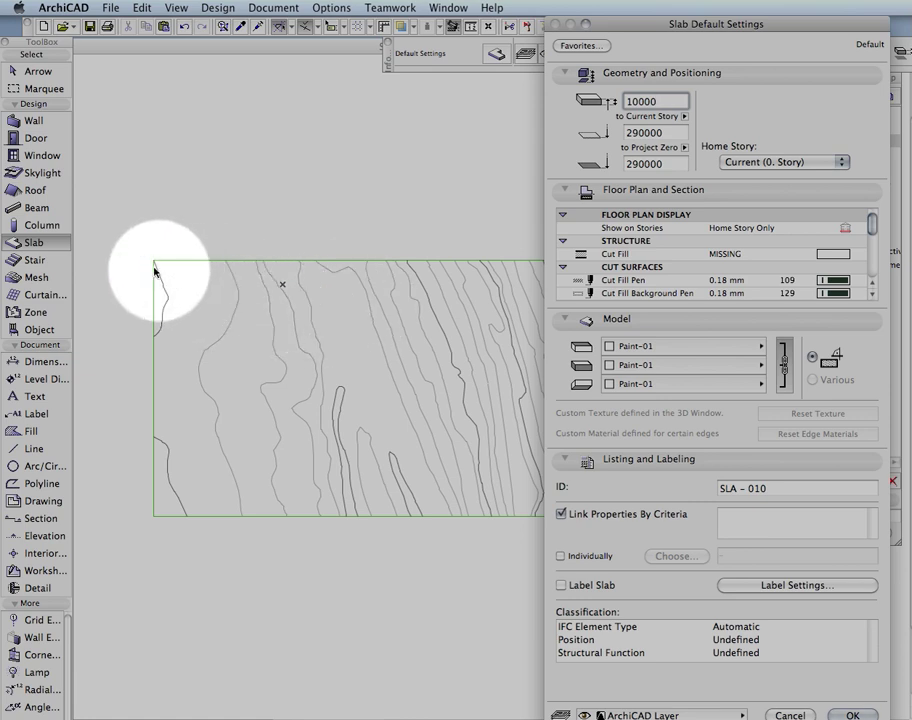
{"action": "left_click", "coordinate": [641, 132]}
{"action": "double_click", "coordinate": [646, 132]}
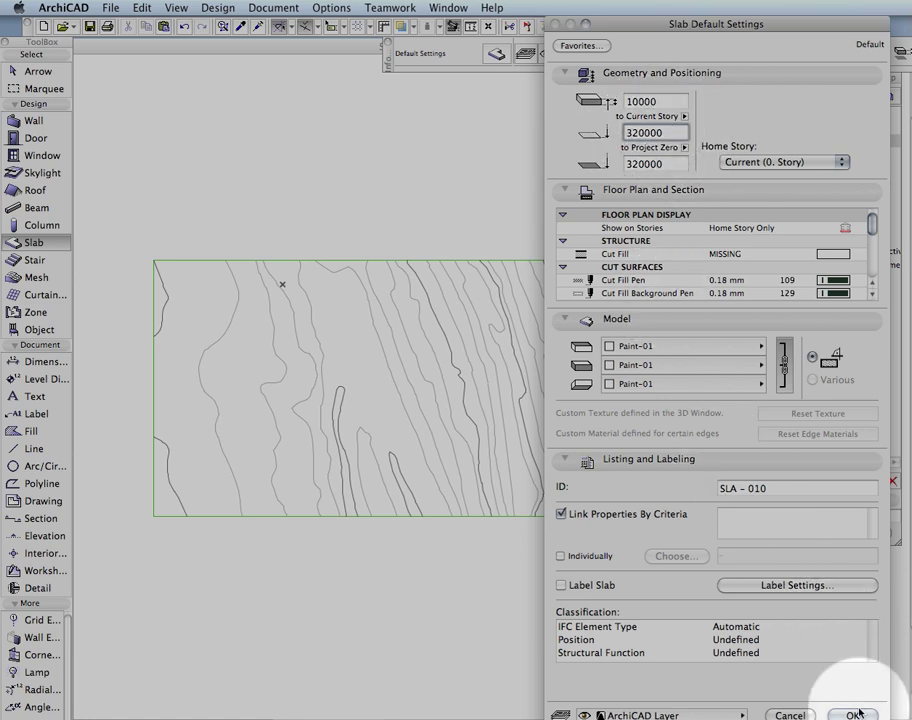
Use a 25 % cover fill with cover fill pen 3 and background pen 1 for new slabs, and apply the defaults
{"action": "left_click_drag", "start_coordinate": [873, 223], "coordinate": [871, 264]}
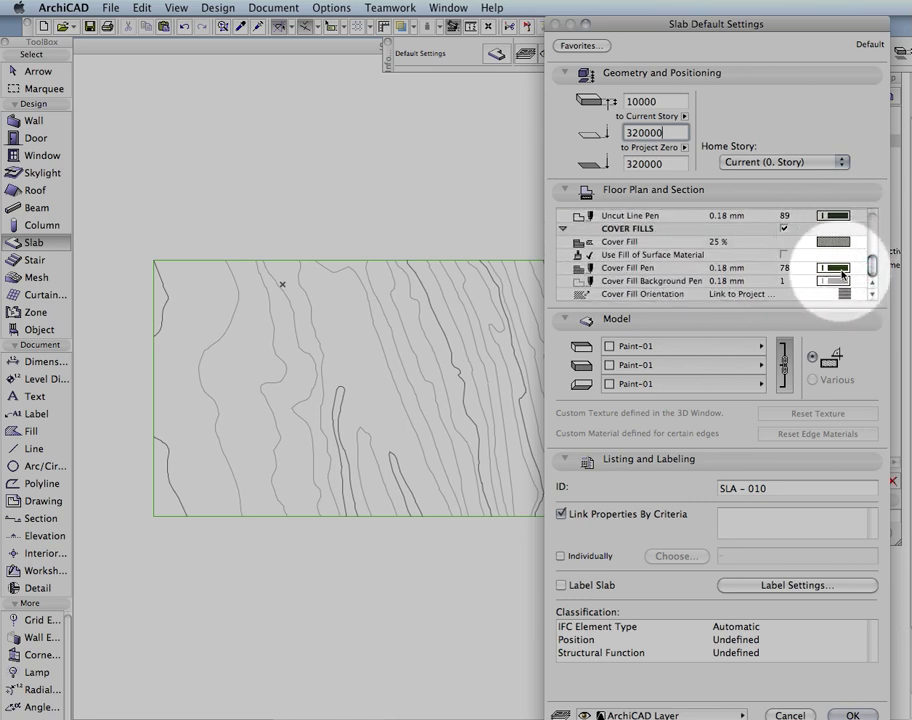
{"action": "left_click", "coordinate": [868, 254]}
{"action": "left_click", "coordinate": [858, 241]}
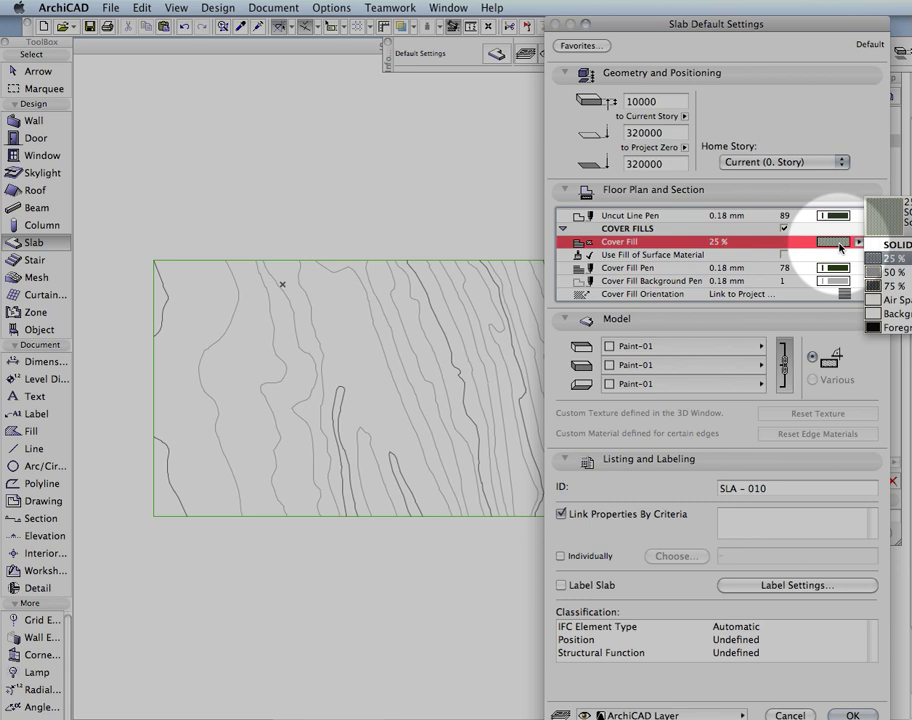
{"action": "left_click", "coordinate": [897, 259]}
{"action": "left_click", "coordinate": [842, 284]}
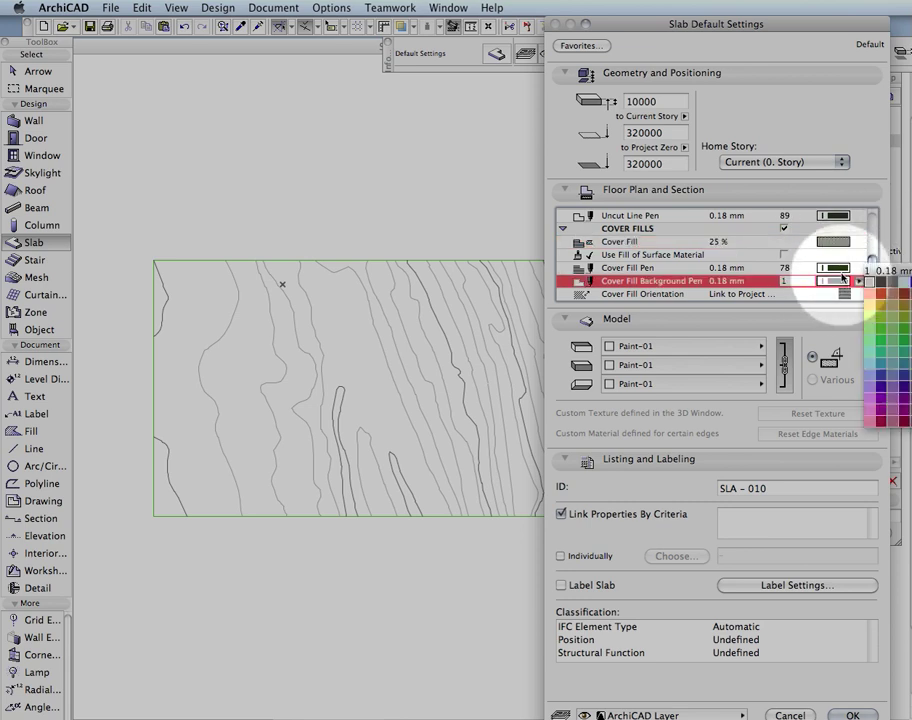
{"action": "left_click", "coordinate": [845, 281]}
{"action": "left_click", "coordinate": [838, 268]}
{"action": "left_click", "coordinate": [889, 270]}
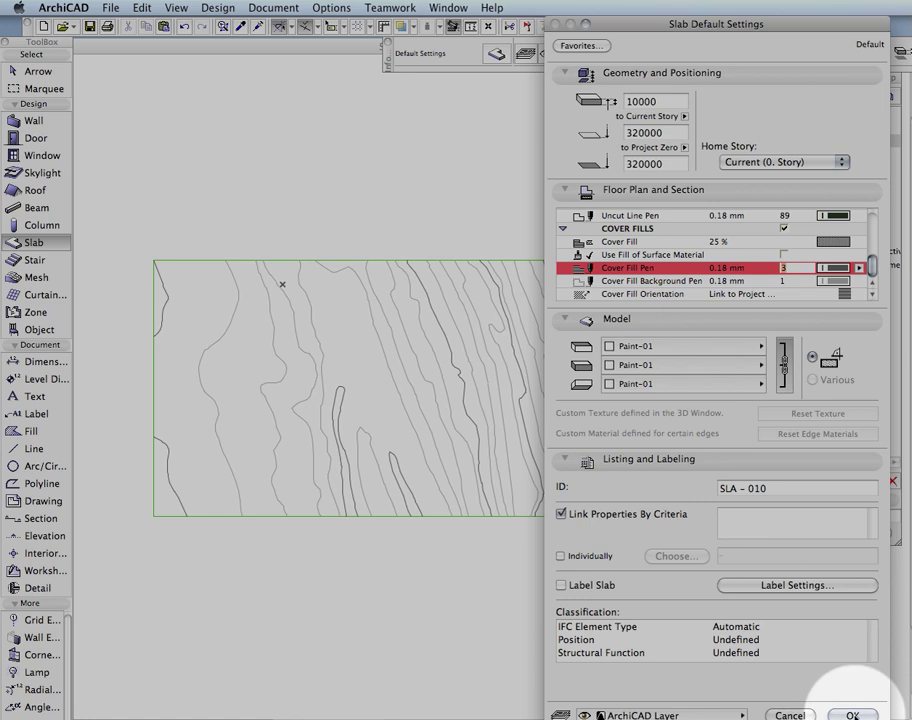
{"action": "left_click", "coordinate": [666, 346]}
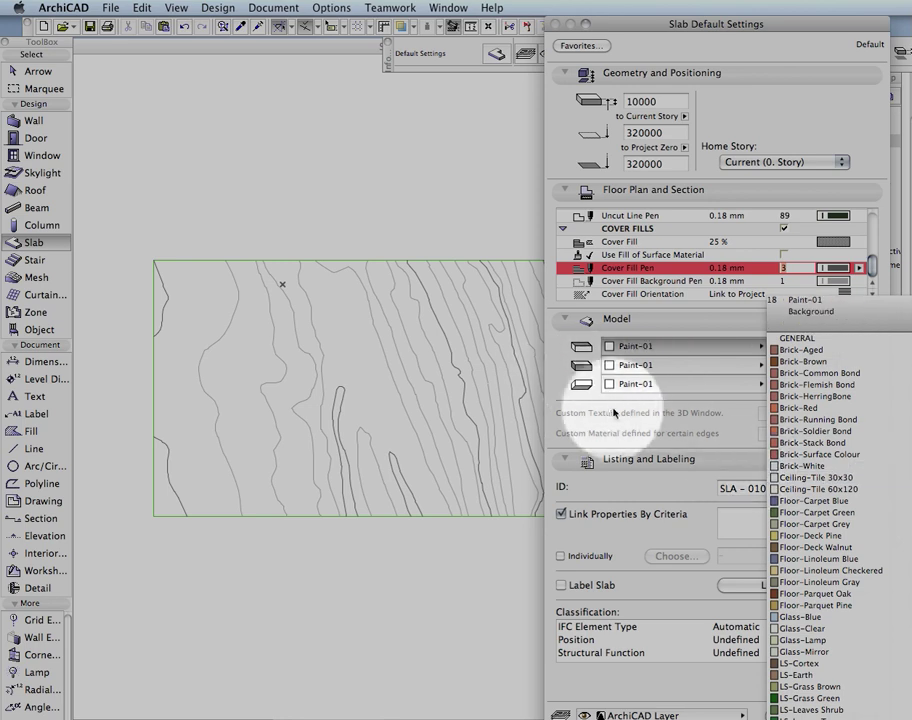
{"action": "key", "text": "Escape"}
{"action": "left_click", "coordinate": [850, 714]}
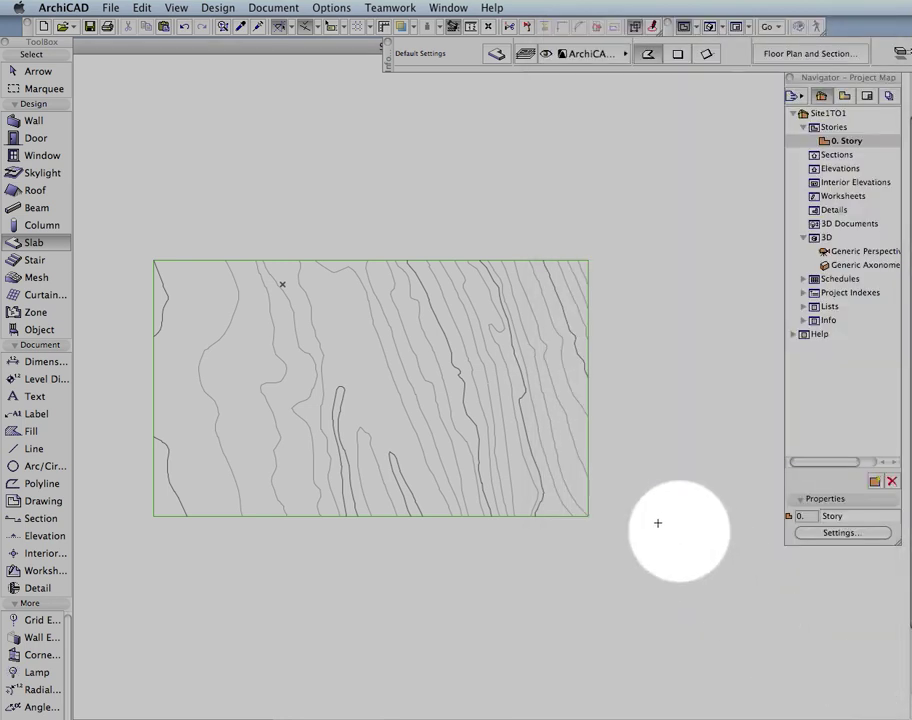
Create slabs in the two small areas enclosed by contours at the rectangle's upper-left and lower-left corners
{"action": "middle_click_drag", "start_coordinate": [161, 354], "coordinate": [275, 355]}
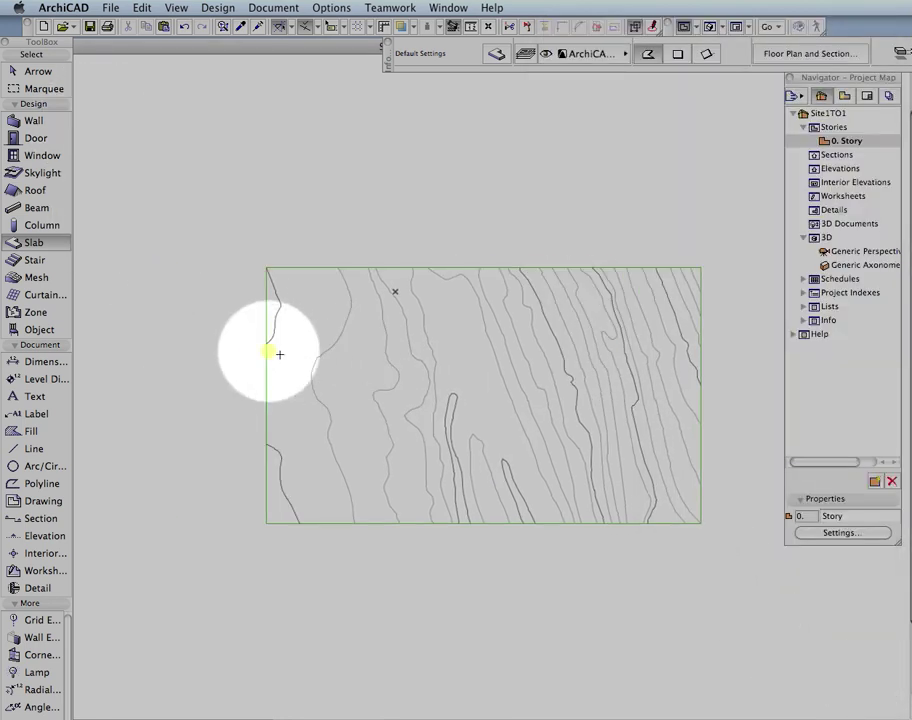
{"action": "scroll", "coordinate": [276, 348], "scroll_direction": "up", "scroll_amount": 2}
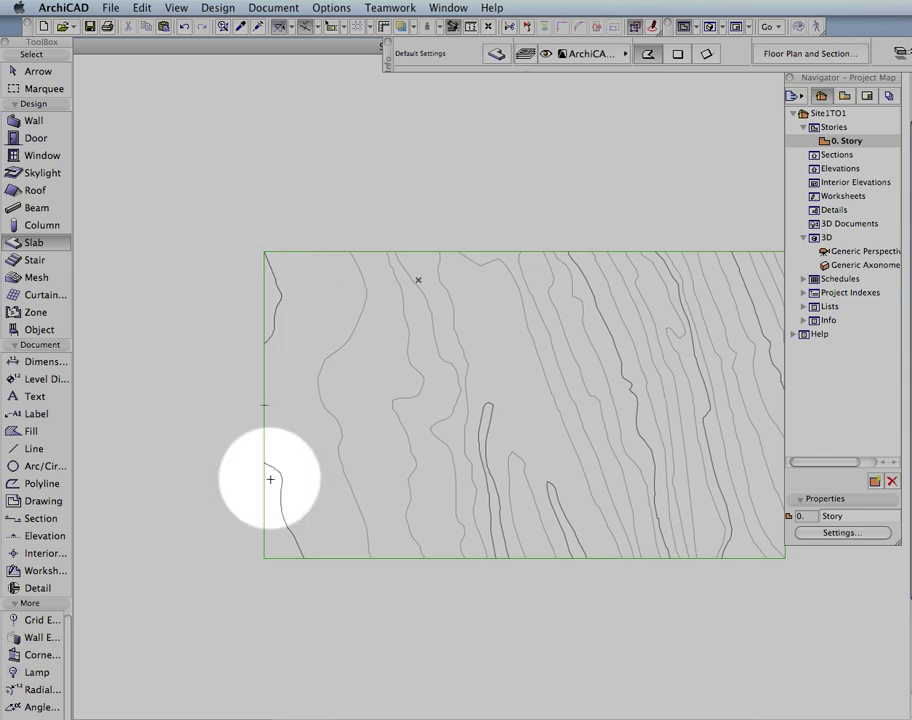
{"action": "left_click", "coordinate": [273, 296]}
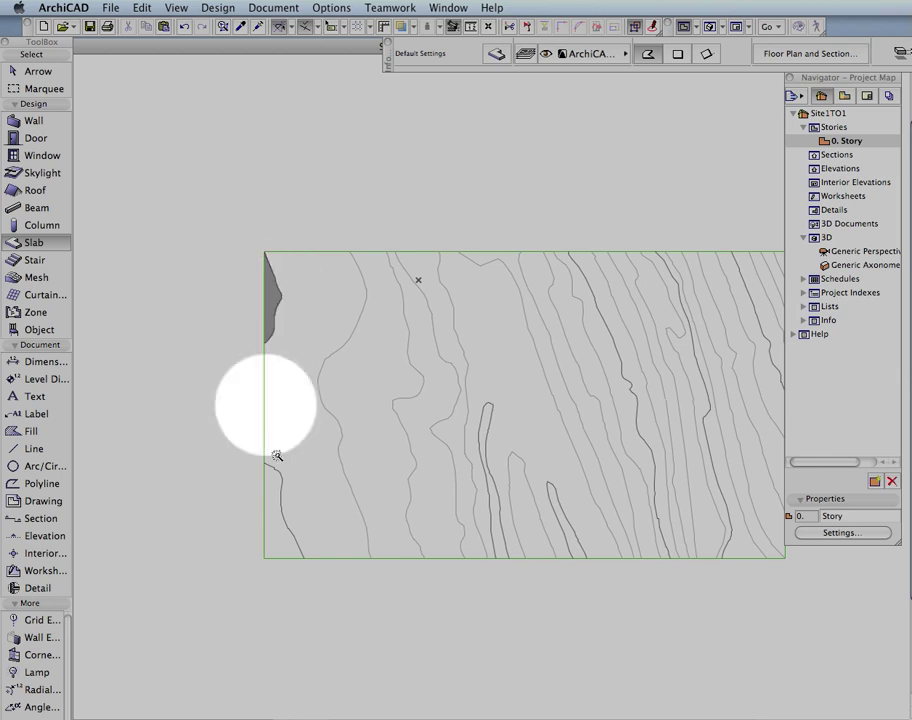
{"action": "left_click", "coordinate": [273, 504]}
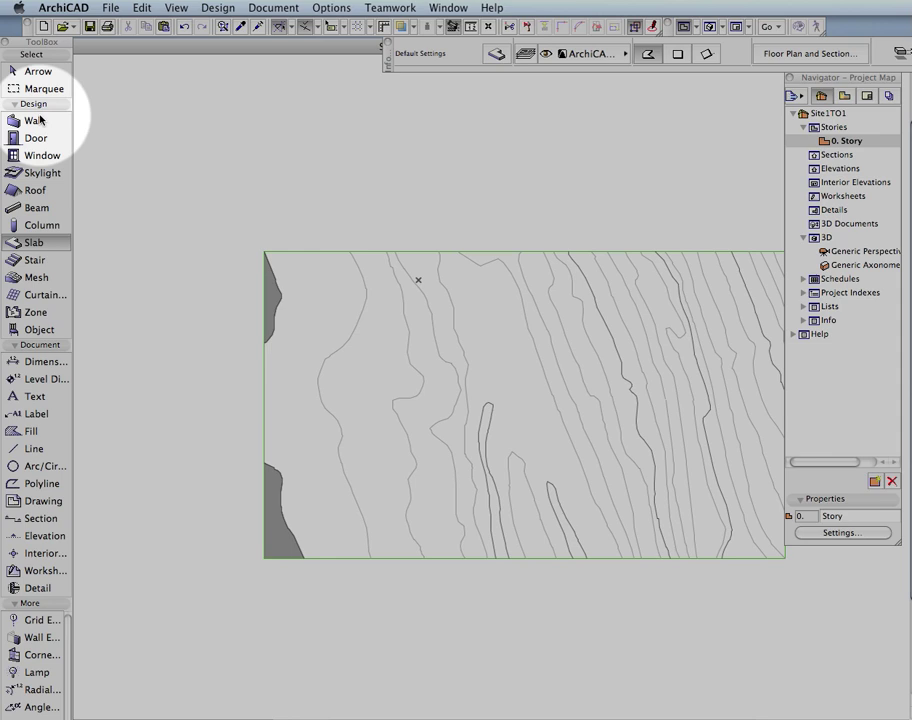
Select the two corner slabs, inspect them in 3D, and return to the floor plan with nothing selected
{"action": "left_click", "coordinate": [52, 76]}
{"action": "left_click_drag", "start_coordinate": [273, 196], "coordinate": [231, 608]}
{"action": "right_click", "coordinate": [200, 525]}
{"action": "left_click", "coordinate": [296, 705]}
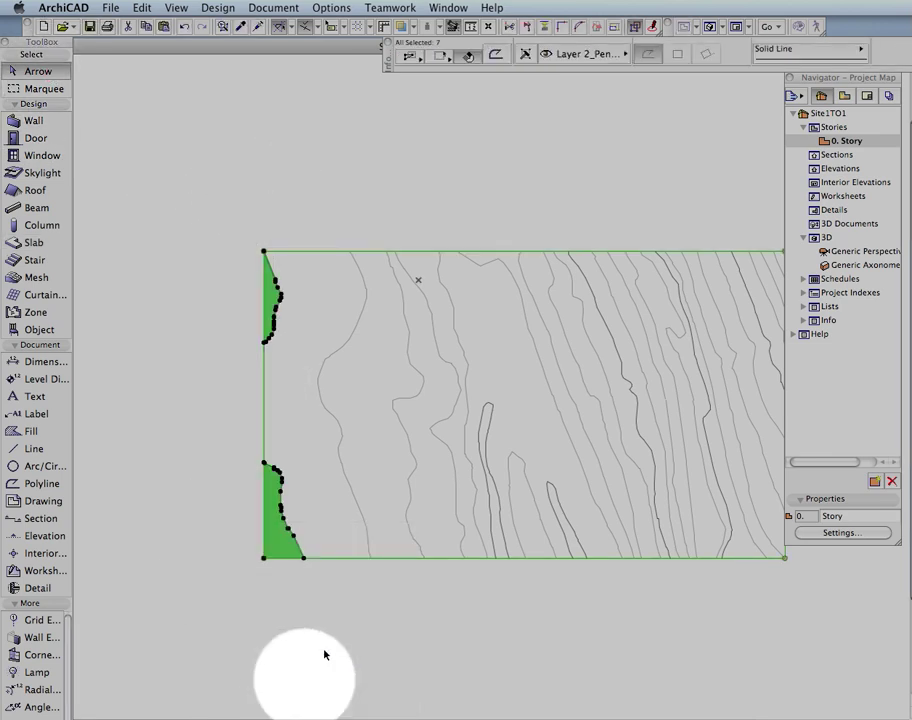
{"action": "left_click_drag", "start_coordinate": [658, 394], "coordinate": [576, 356]}
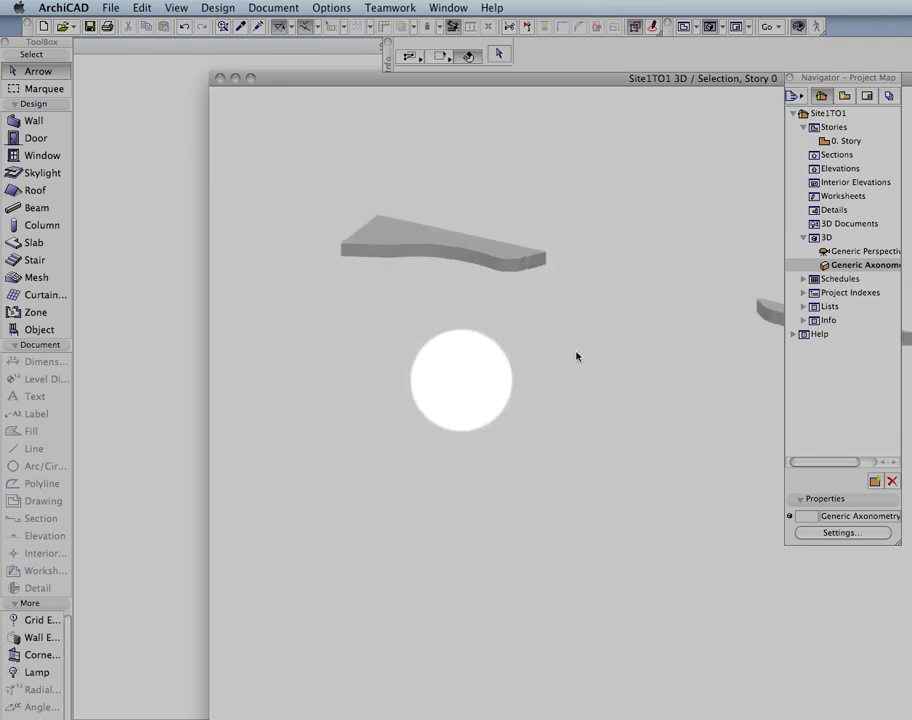
{"action": "left_click", "coordinate": [843, 141]}
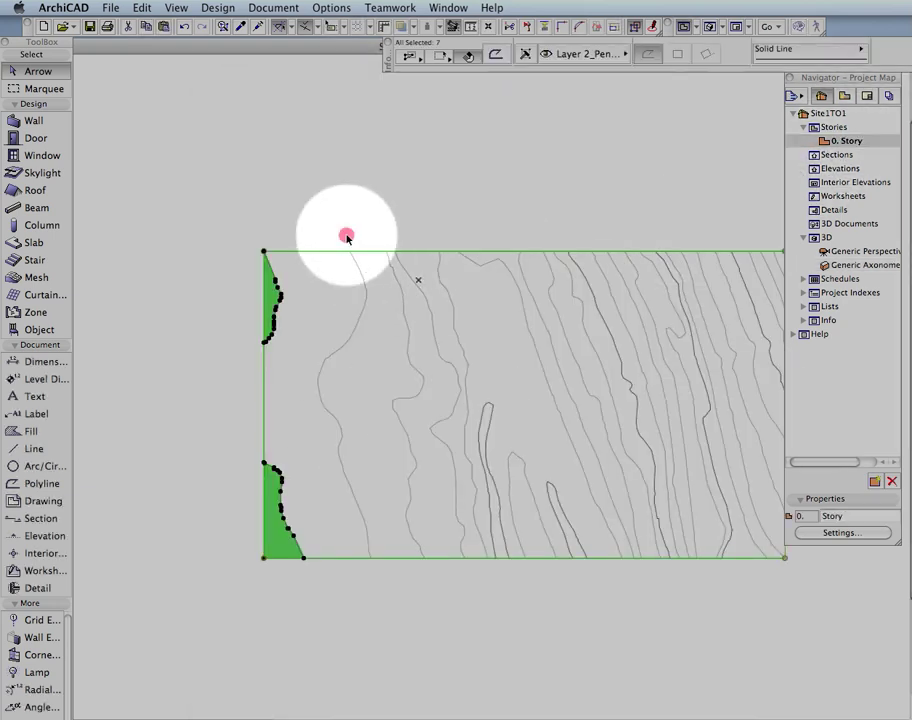
{"action": "left_click", "coordinate": [340, 250]}
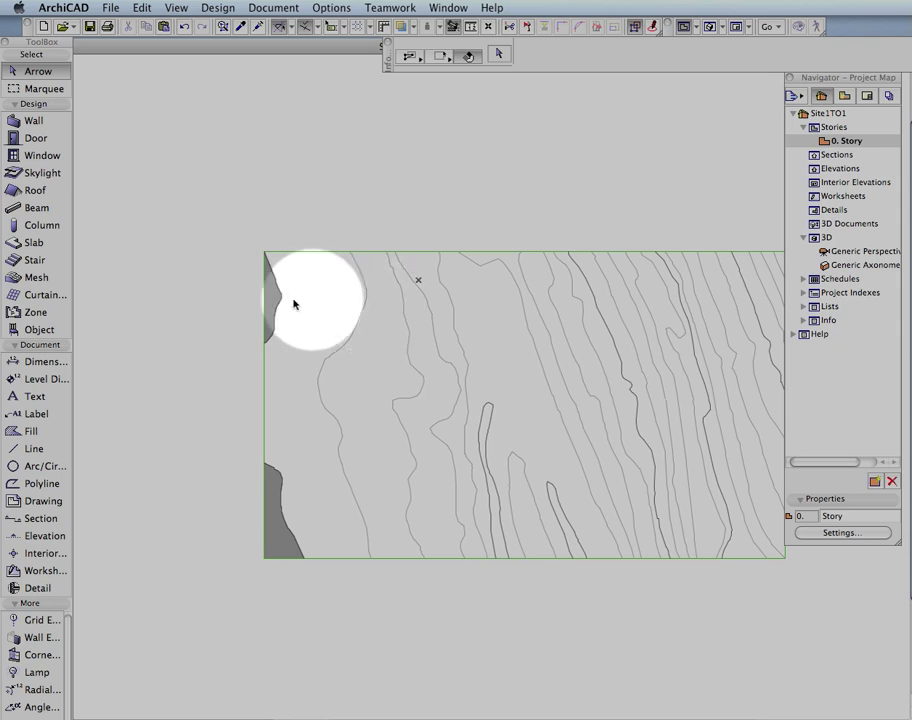
Set the default slab elevation to 310000 and create a slab between the corner slabs and the next contour to the right
{"action": "double_click", "coordinate": [30, 243]}
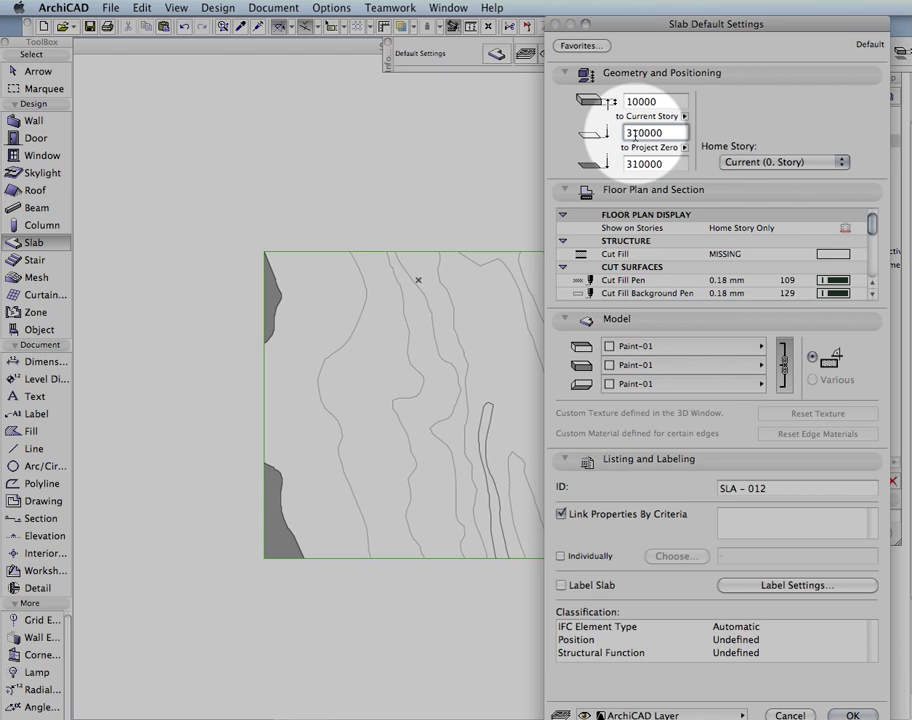
{"action": "scroll", "coordinate": [741, 278], "scroll_direction": "down", "scroll_amount": 5}
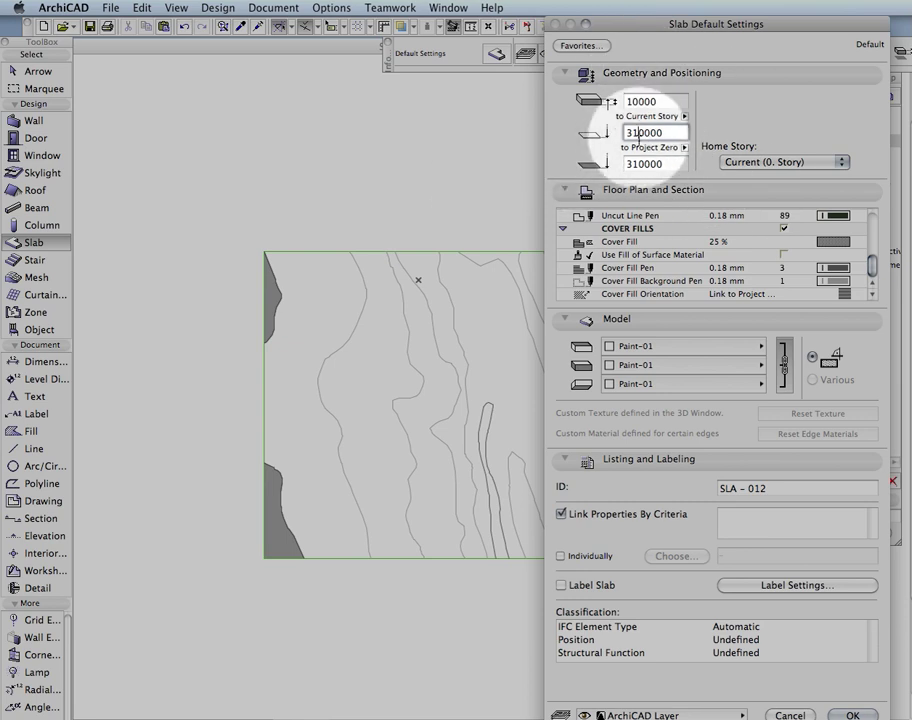
{"action": "left_click", "coordinate": [840, 709]}
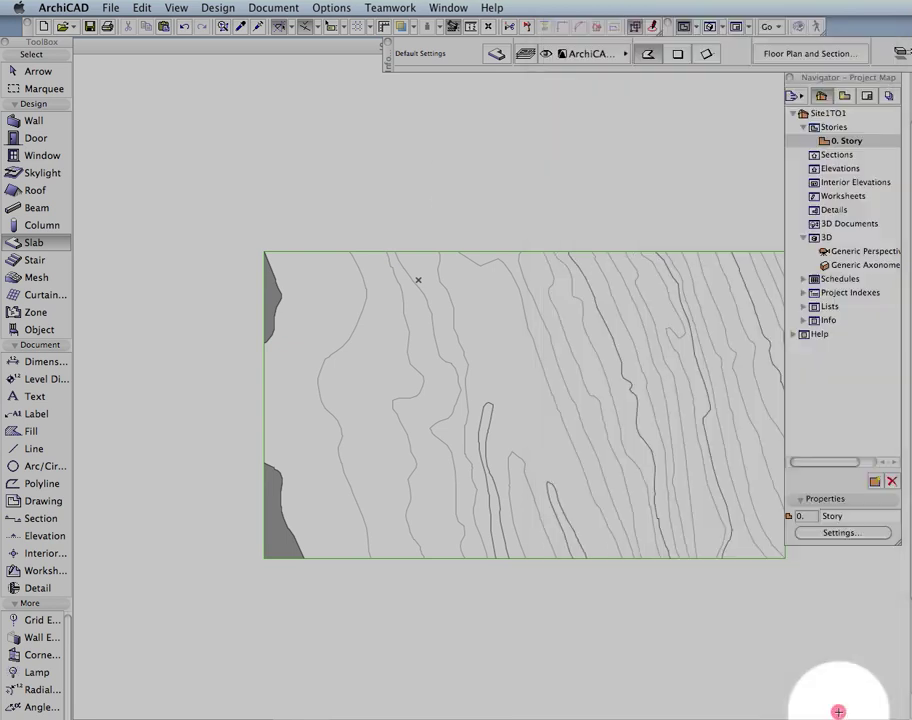
{"action": "left_click", "coordinate": [332, 299]}
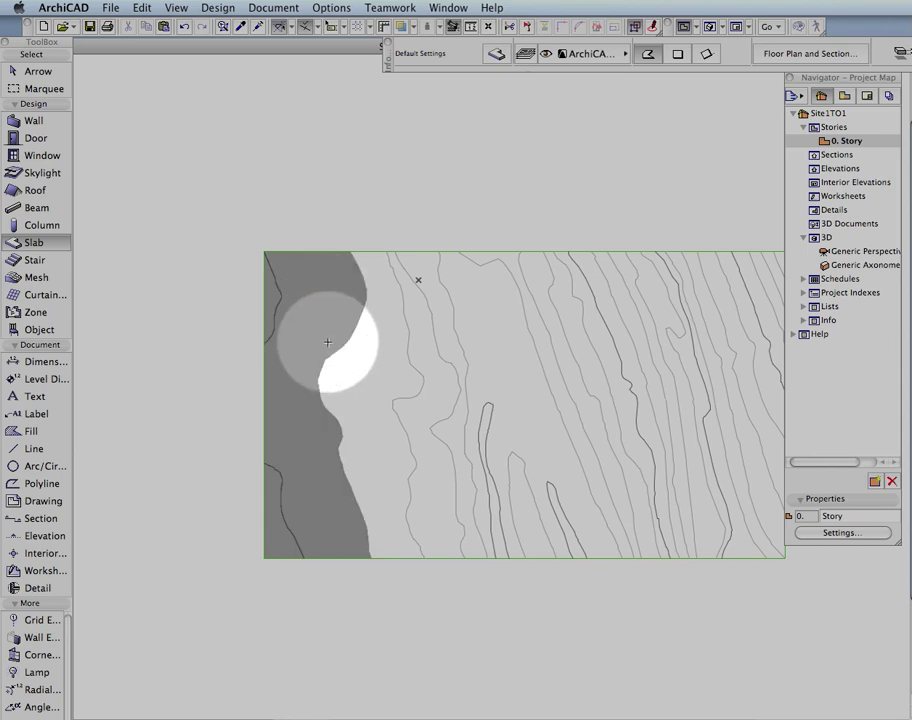
Select all three slabs, orbit around them in 3D to check the underside, and return to the floor plan
{"action": "left_click", "coordinate": [36, 70]}
{"action": "left_click_drag", "start_coordinate": [325, 170], "coordinate": [193, 545]}
{"action": "right_click", "coordinate": [193, 441]}
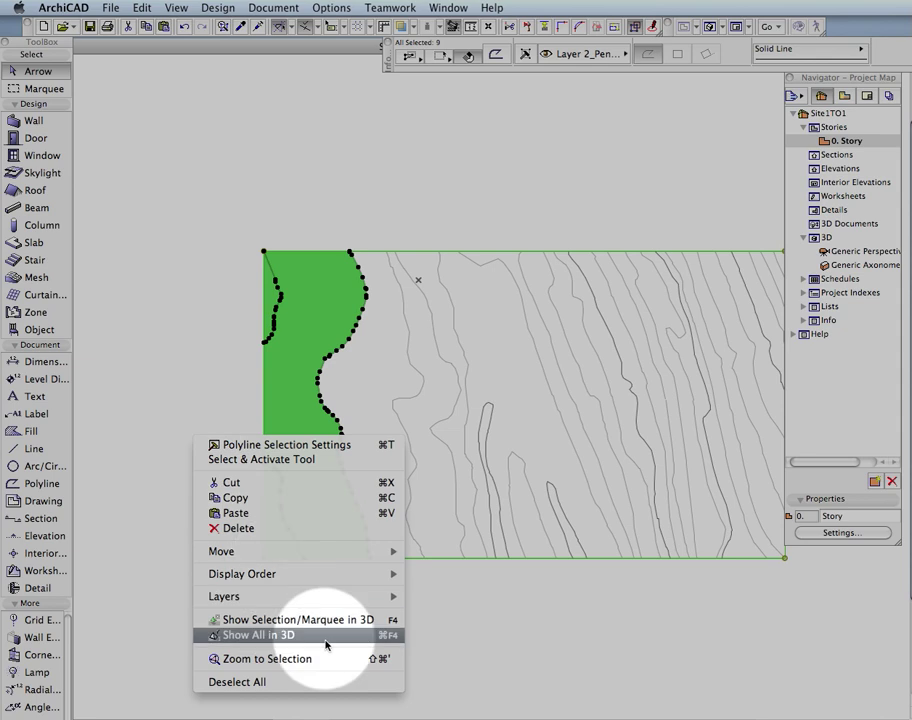
{"action": "left_click", "coordinate": [323, 627]}
{"action": "scroll", "coordinate": [527, 472], "scroll_direction": "up", "scroll_amount": 5}
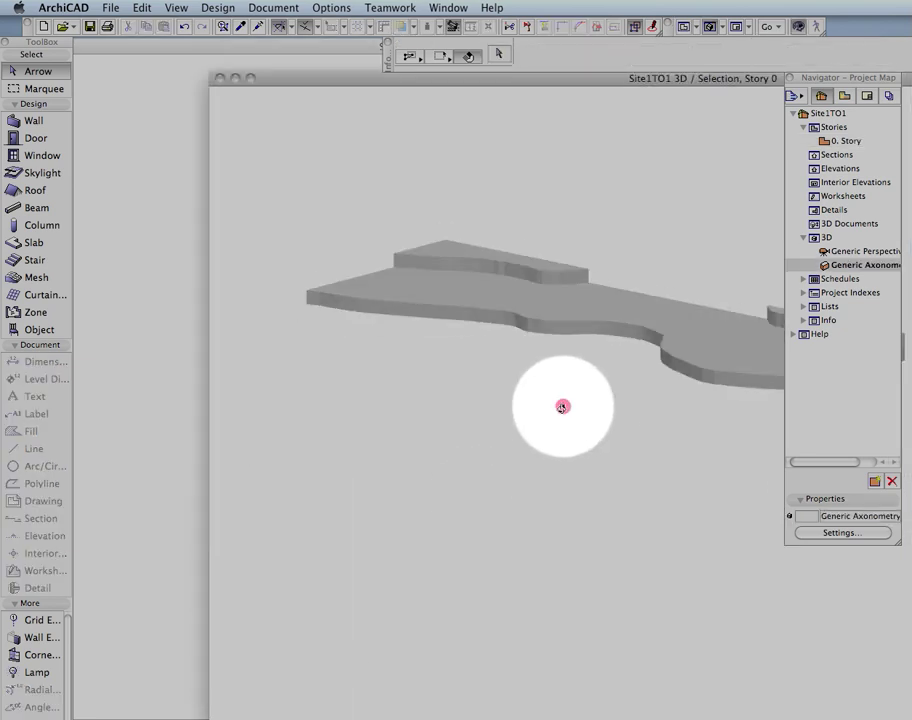
{"action": "left_click_drag", "start_coordinate": [455, 486], "coordinate": [617, 470]}
{"action": "left_click_drag", "start_coordinate": [700, 565], "coordinate": [554, 379]}
{"action": "left_click_drag", "start_coordinate": [700, 434], "coordinate": [702, 285]}
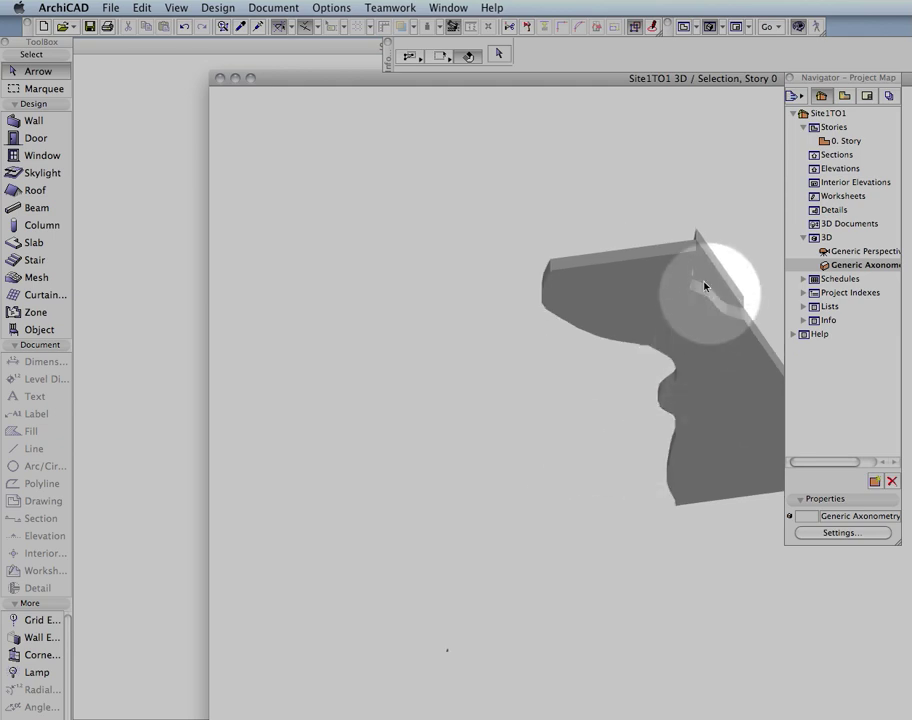
{"action": "double_click", "coordinate": [846, 141]}
{"action": "left_click", "coordinate": [183, 368]}
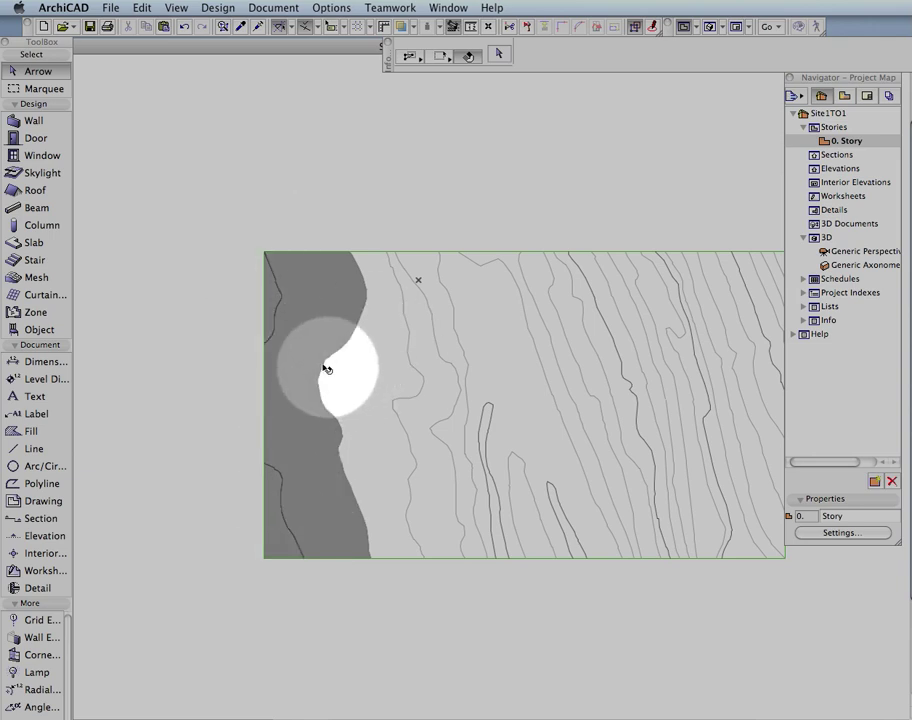
Replace the 310000 slab with one that fills the whole area left of its contour, bounded by the selected contour and rectangle edges
{"action": "left_click", "coordinate": [330, 307]}
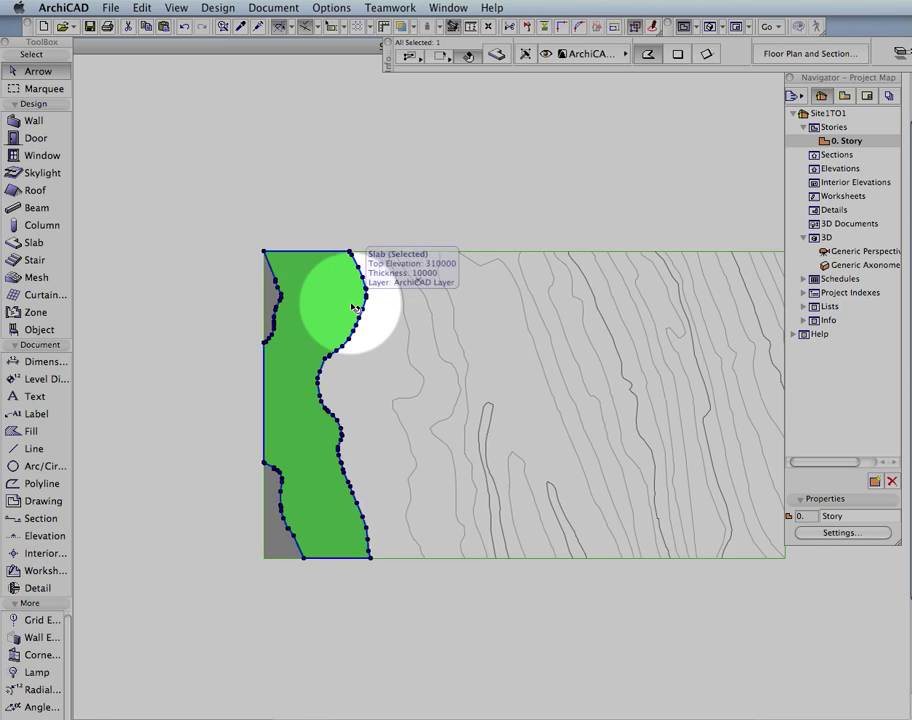
{"action": "key", "text": "Delete"}
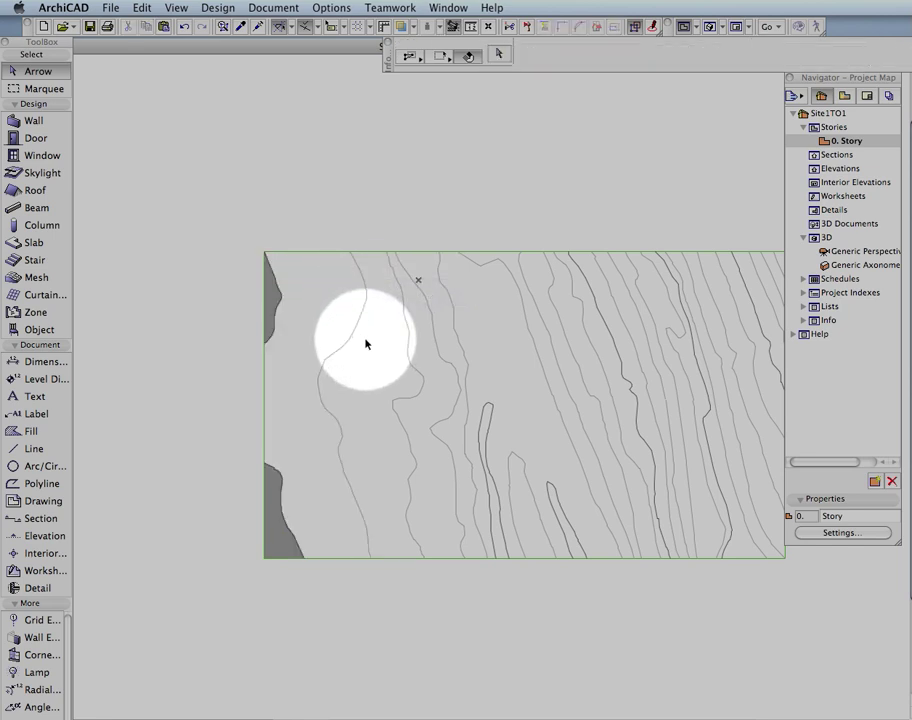
{"action": "left_click", "coordinate": [354, 338]}
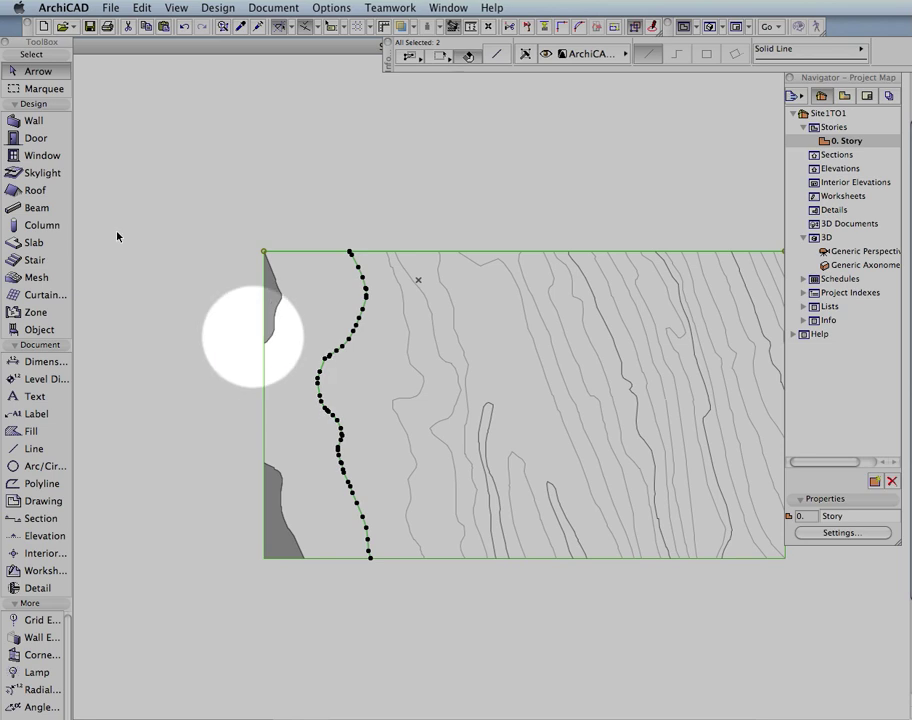
{"action": "double_click", "coordinate": [34, 242]}
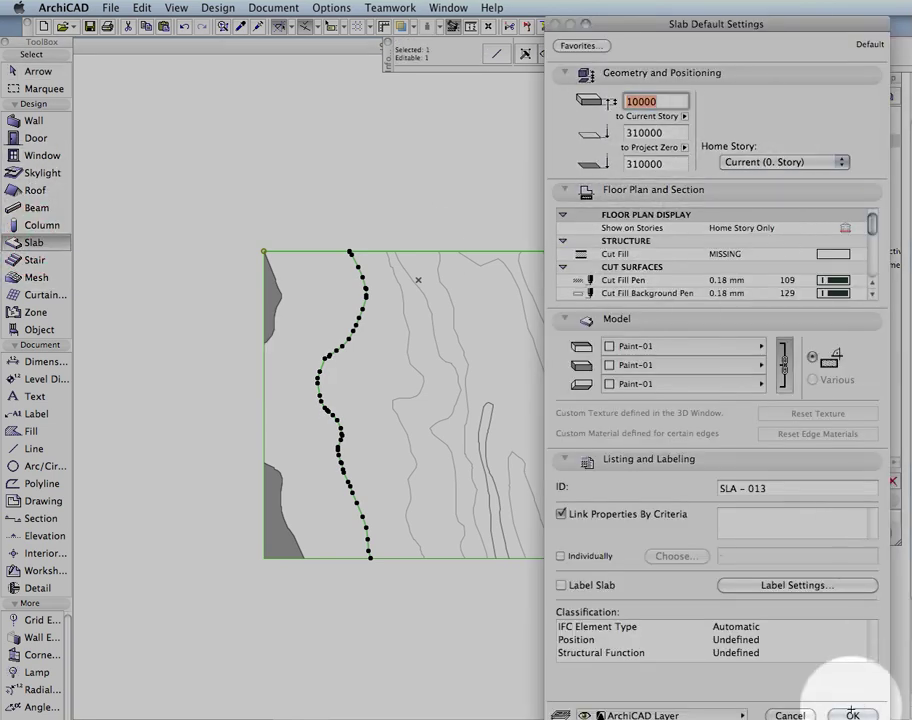
{"action": "left_click", "coordinate": [850, 715]}
{"action": "left_click", "coordinate": [314, 336]}
Select all the slabs built so far, orbit around them in 3D, and return to the floor plan with nothing selected
{"action": "left_click", "coordinate": [12, 69]}
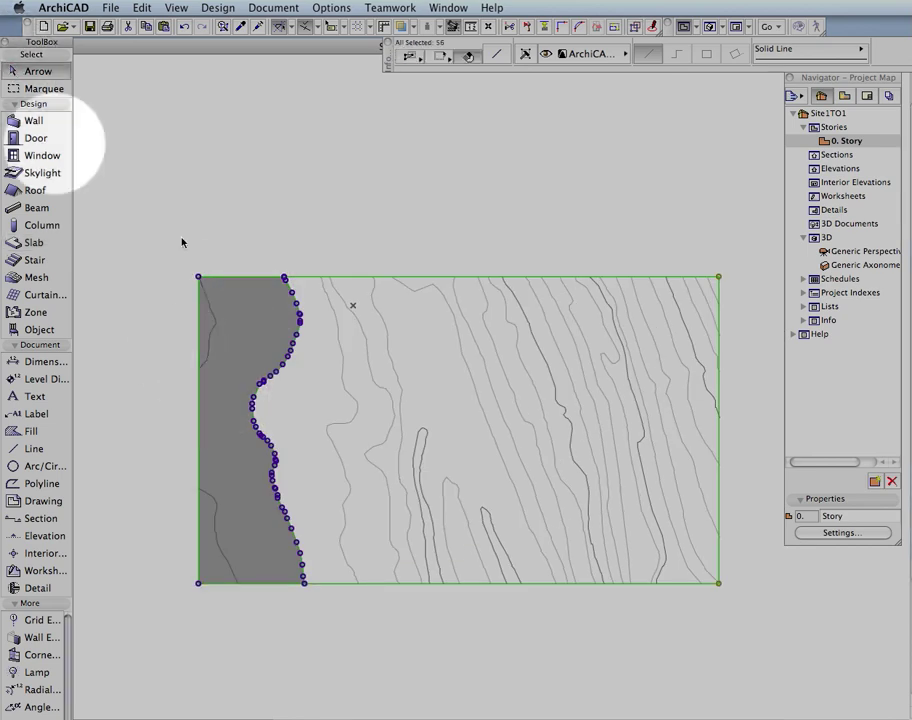
{"action": "left_click_drag", "start_coordinate": [219, 259], "coordinate": [175, 576]}
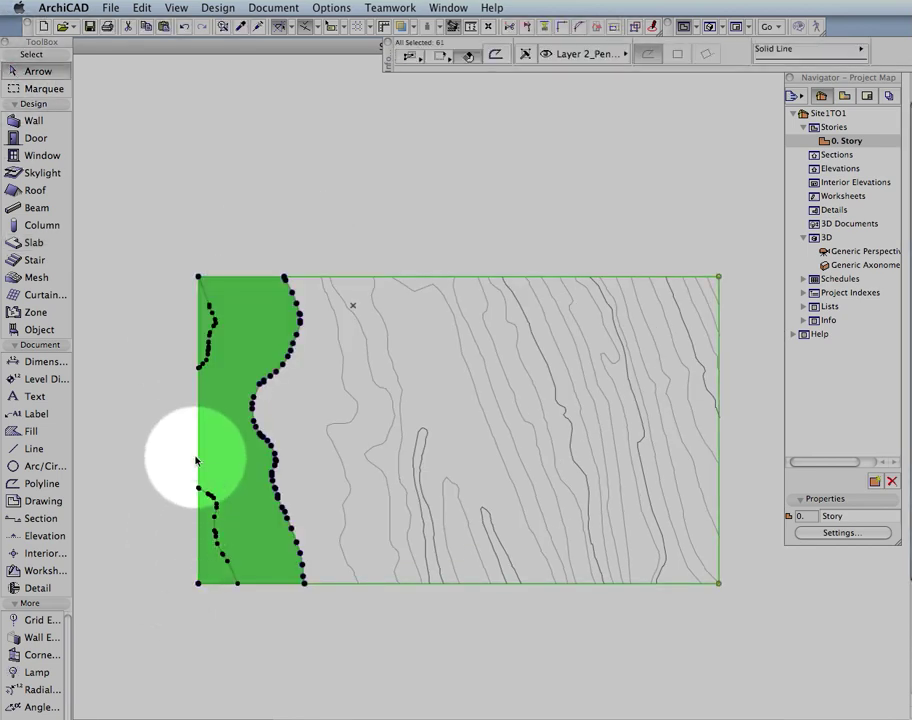
{"action": "right_click", "coordinate": [140, 418]}
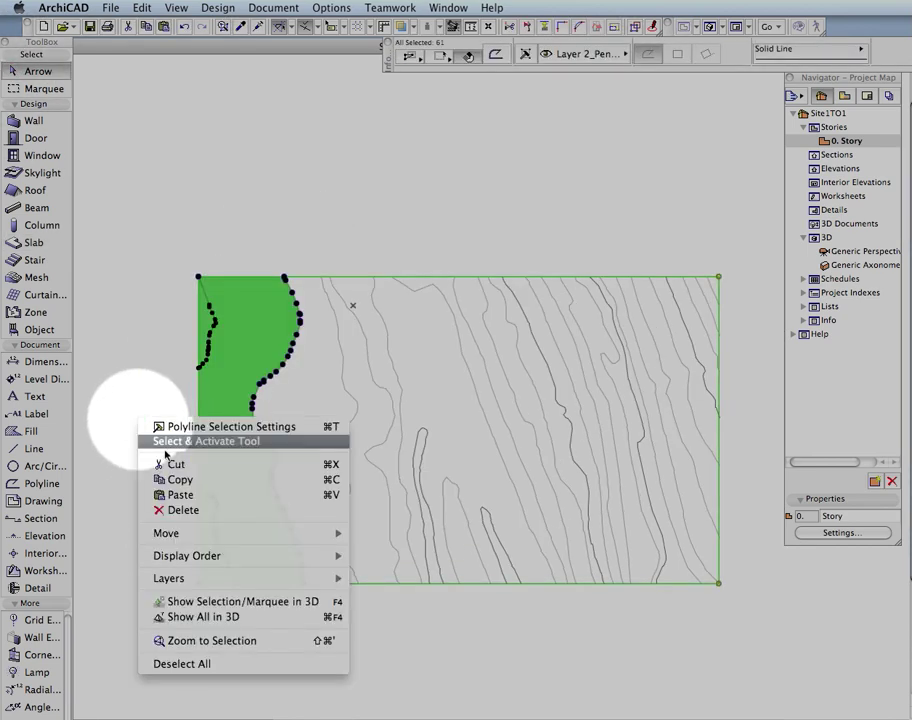
{"action": "left_click", "coordinate": [262, 602]}
{"action": "left_click_drag", "start_coordinate": [588, 418], "coordinate": [391, 318]}
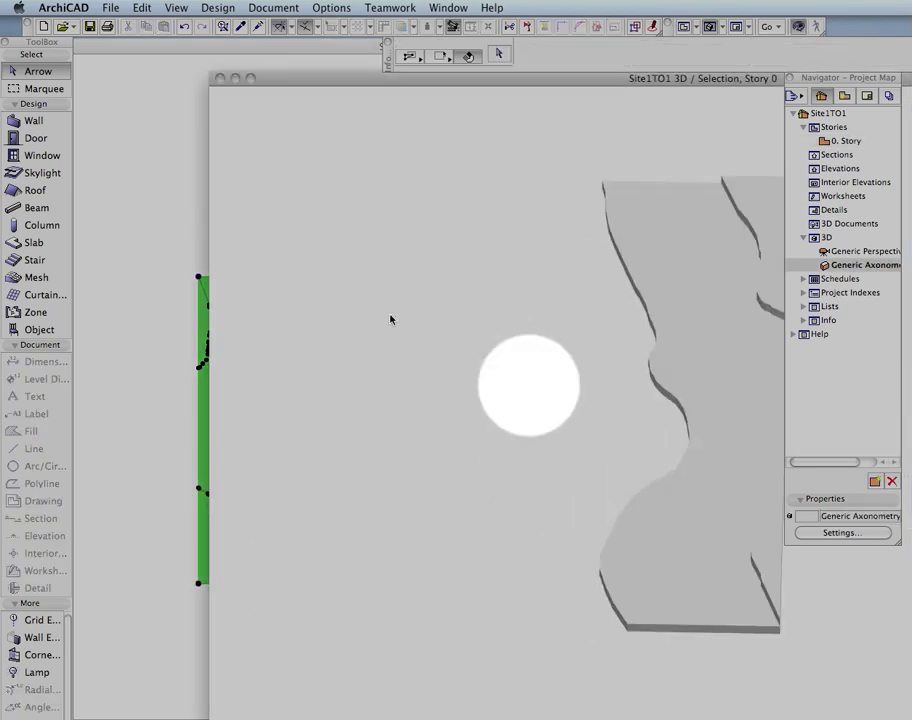
{"action": "left_click", "coordinate": [222, 77]}
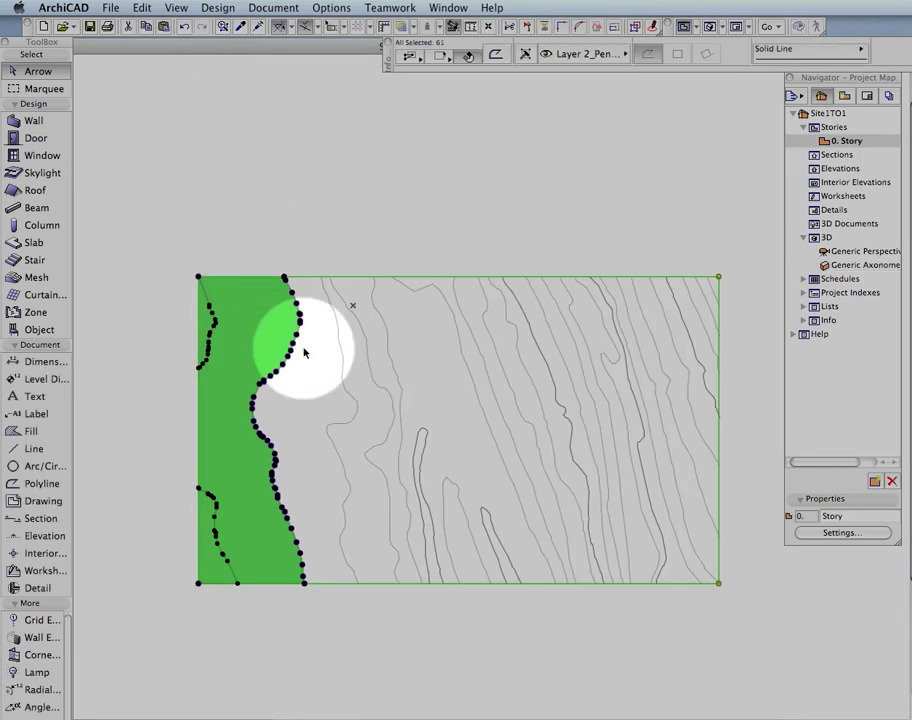
{"action": "left_click", "coordinate": [330, 373]}
Set the default slab elevation to 300000 and create a slab filling the area left of the next contour, using its selected segments
{"action": "mouse_move", "coordinate": [333, 300]}
{"action": "left_mouse_down"}
{"action": "mouse_move", "coordinate": [352, 400]}
{"action": "mouse_move", "coordinate": [330, 436]}
{"action": "mouse_move", "coordinate": [341, 501]}
{"action": "left_mouse_up"}
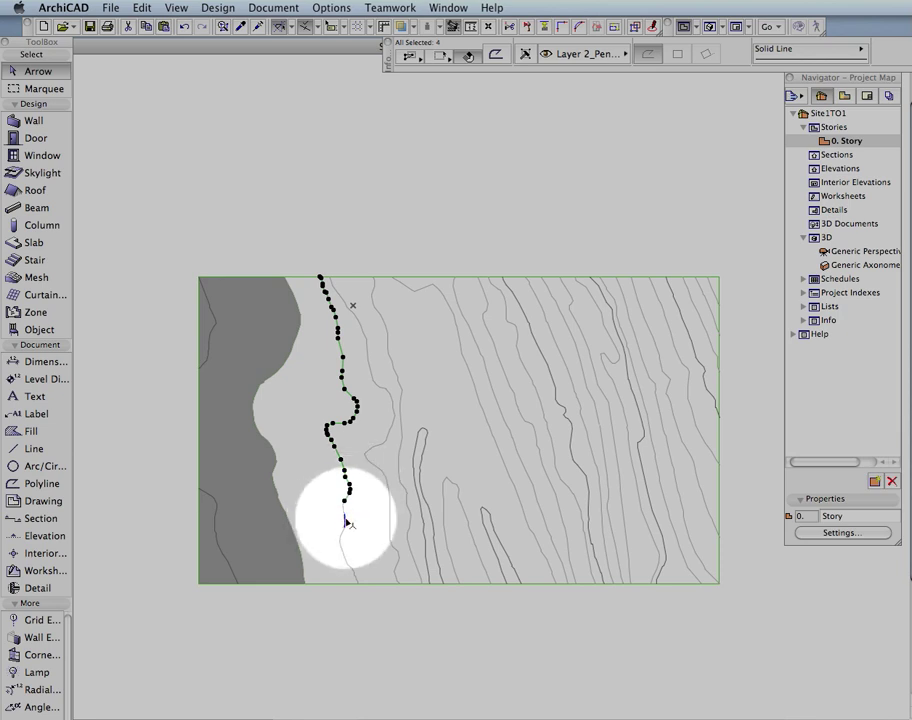
{"action": "mouse_move", "coordinate": [343, 515]}
{"action": "left_mouse_down"}
{"action": "mouse_move", "coordinate": [347, 557]}
{"action": "mouse_move", "coordinate": [341, 550]}
{"action": "left_mouse_up"}
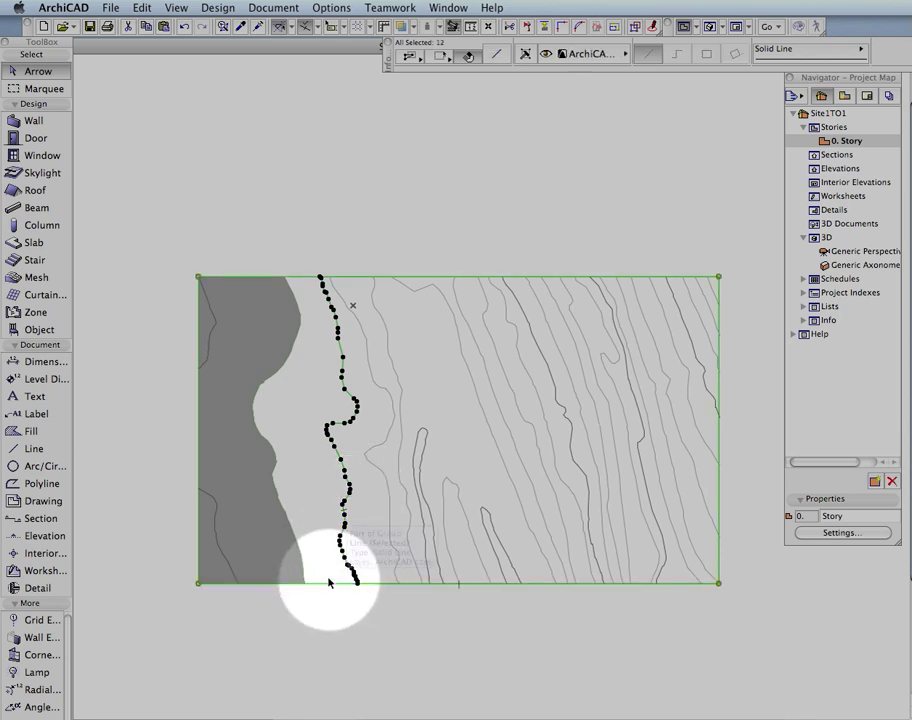
{"action": "double_click", "coordinate": [35, 242]}
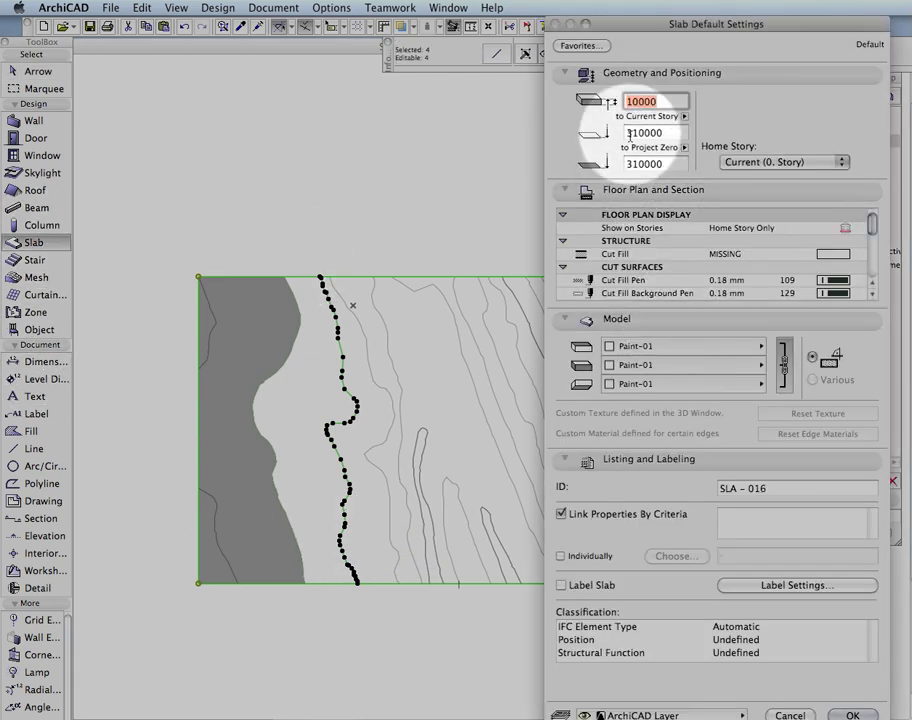
{"action": "left_click", "coordinate": [630, 133]}
{"action": "key", "text": "Return"}
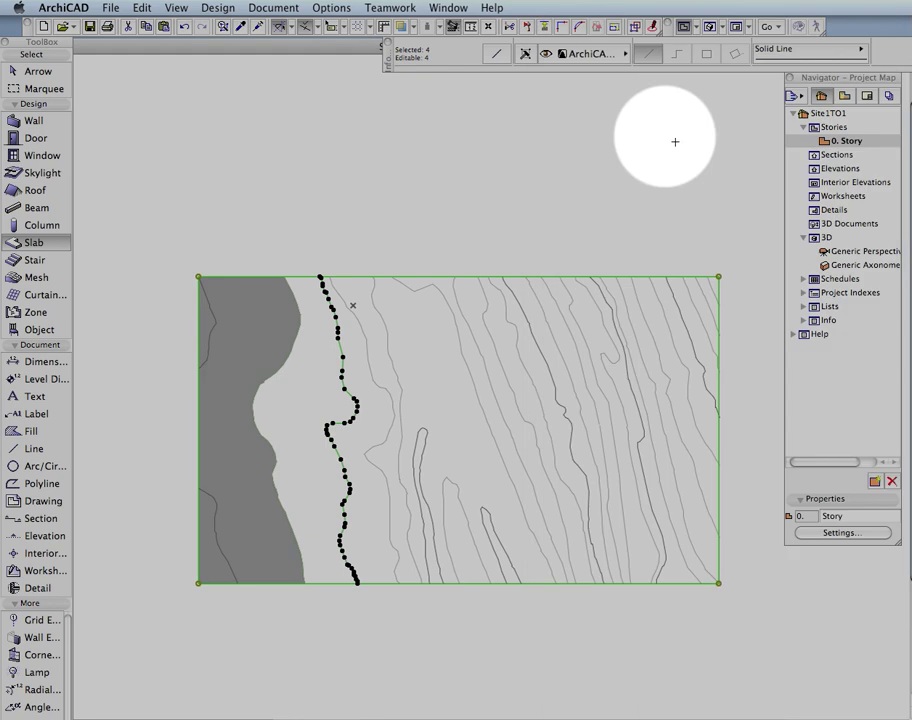
{"action": "left_click", "coordinate": [297, 403]}
{"action": "key", "text": "Delete"}
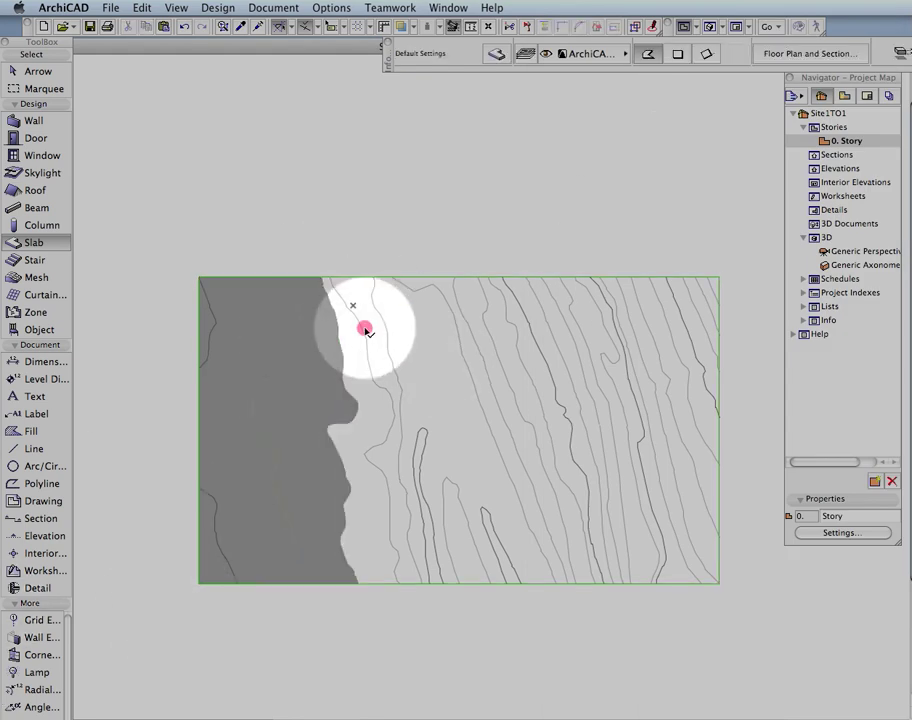
Lower the default slab elevation and create another slab reaching from the rectangle's left edge to the following contour
{"action": "left_click", "coordinate": [365, 332], "text": "shift"}
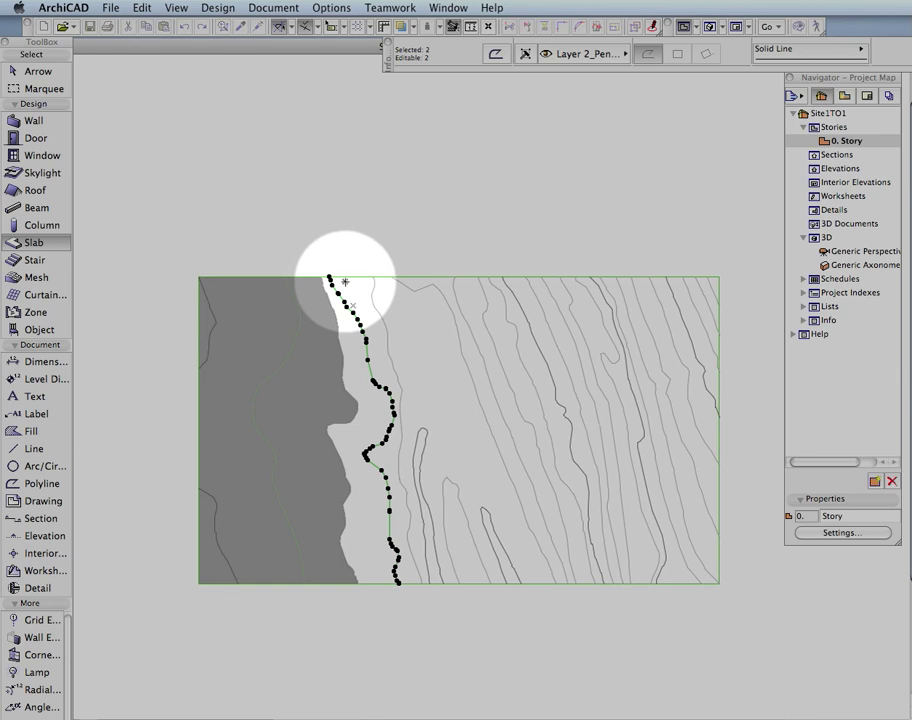
{"action": "double_click", "coordinate": [30, 242]}
{"action": "key", "text": "Tab"}
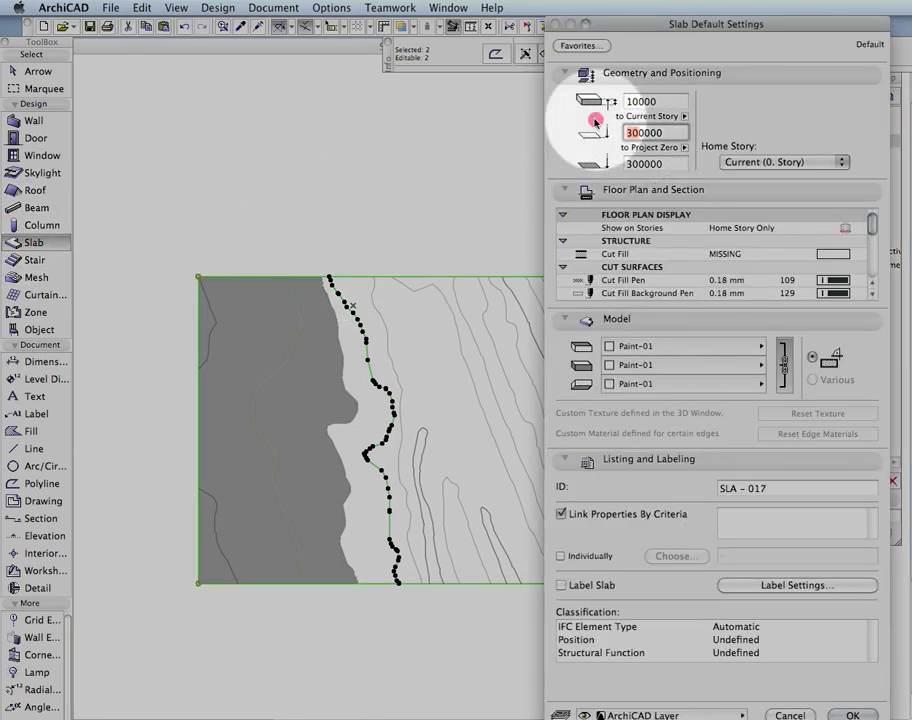
{"action": "key", "text": "Return"}
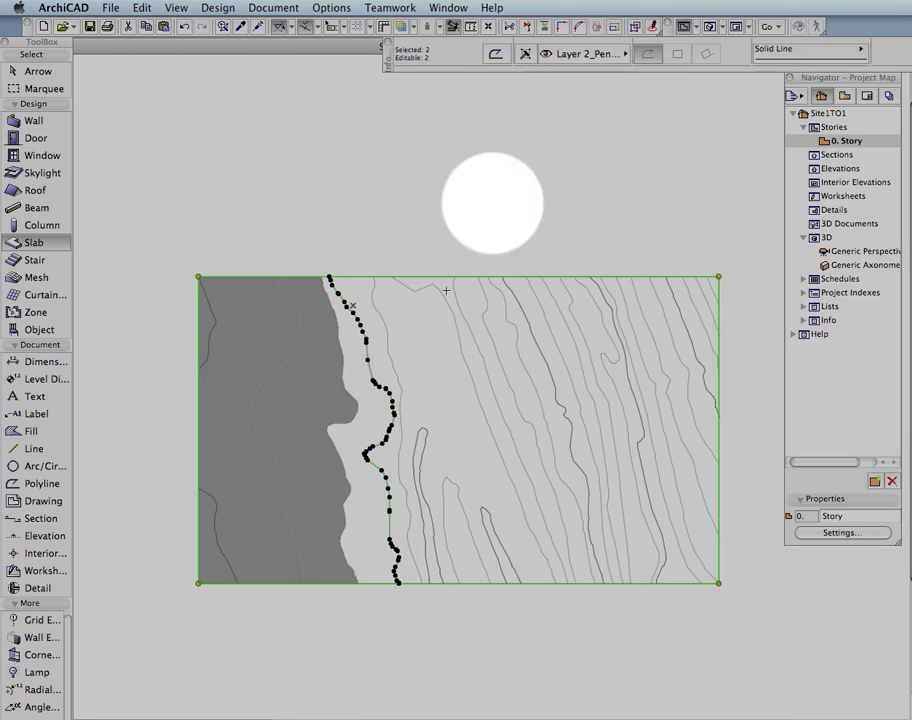
{"action": "key", "text": "Escape"}
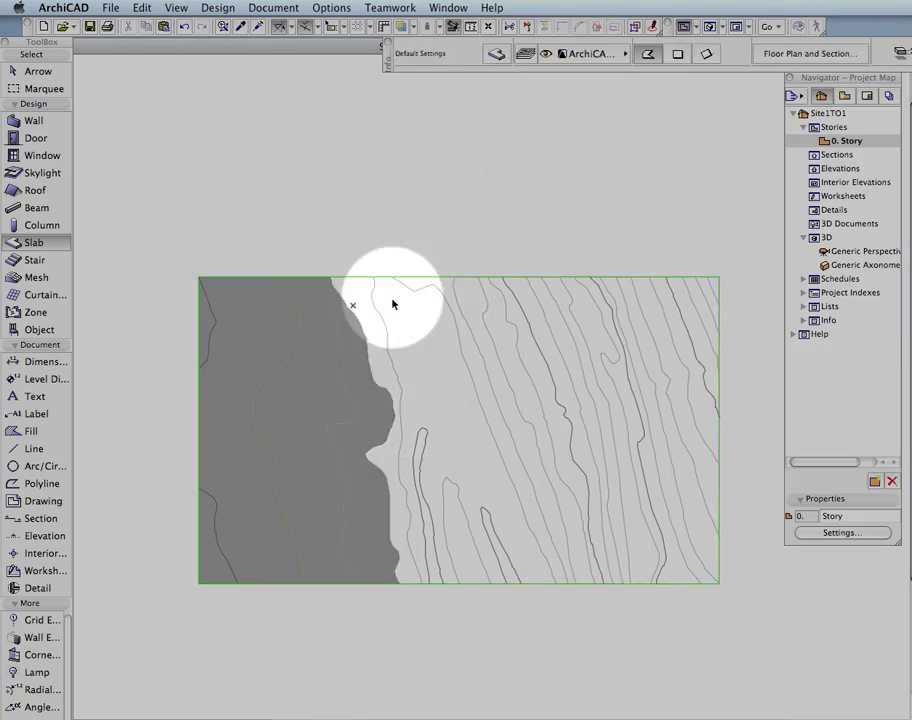
Select all the stepped slabs, inspect their layering in 3D, and return to the floor plan with nothing selected
{"action": "left_click", "coordinate": [376, 235]}
{"action": "key", "text": "super+a"}
{"action": "right_click", "coordinate": [182, 600]}
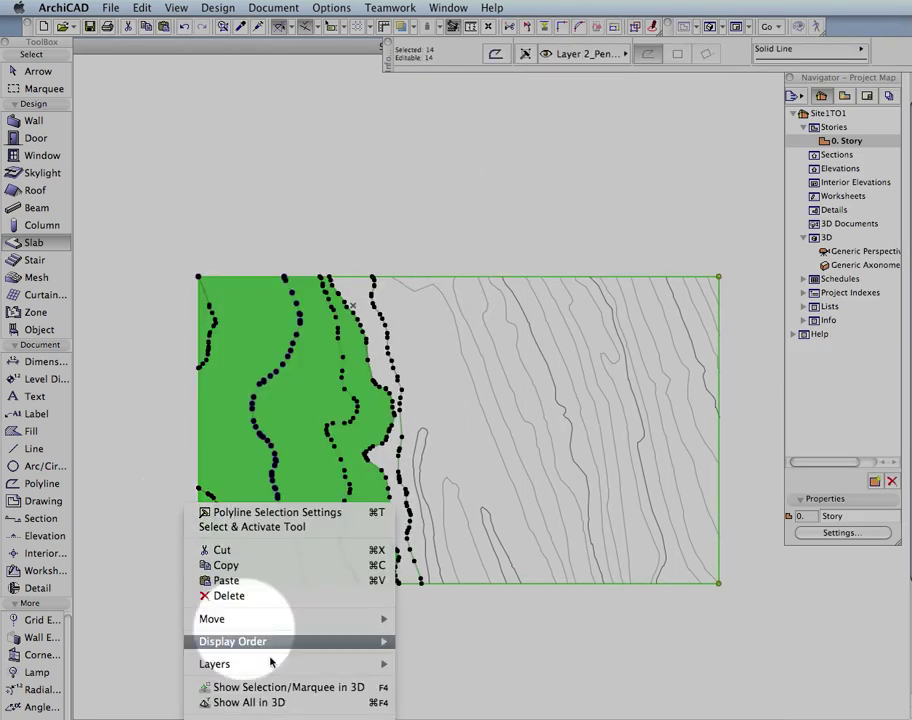
{"action": "left_click", "coordinate": [265, 687]}
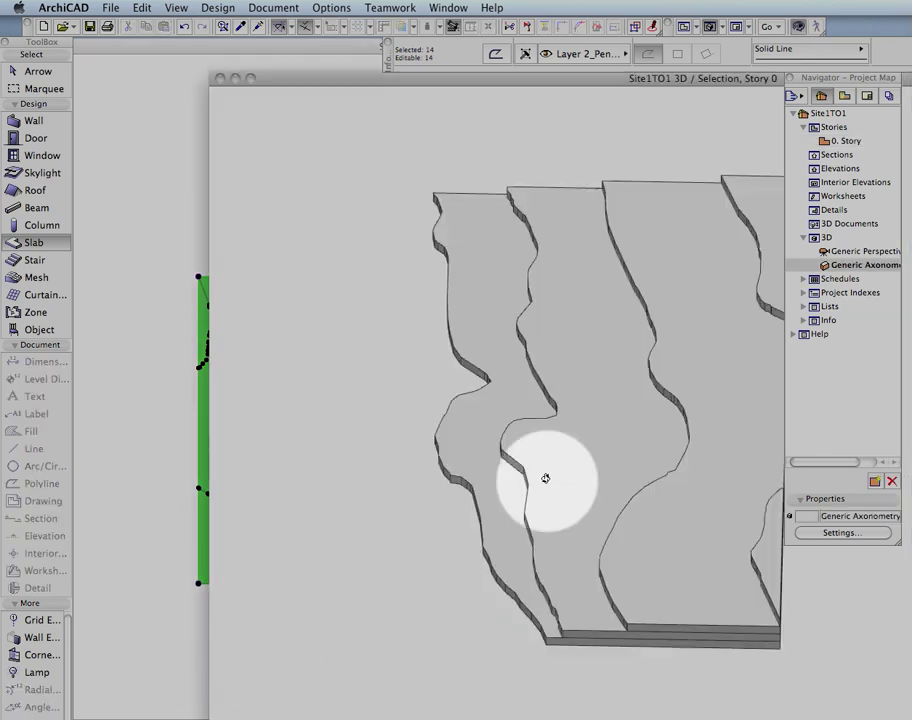
{"action": "left_click_drag", "start_coordinate": [635, 451], "coordinate": [277, 159]}
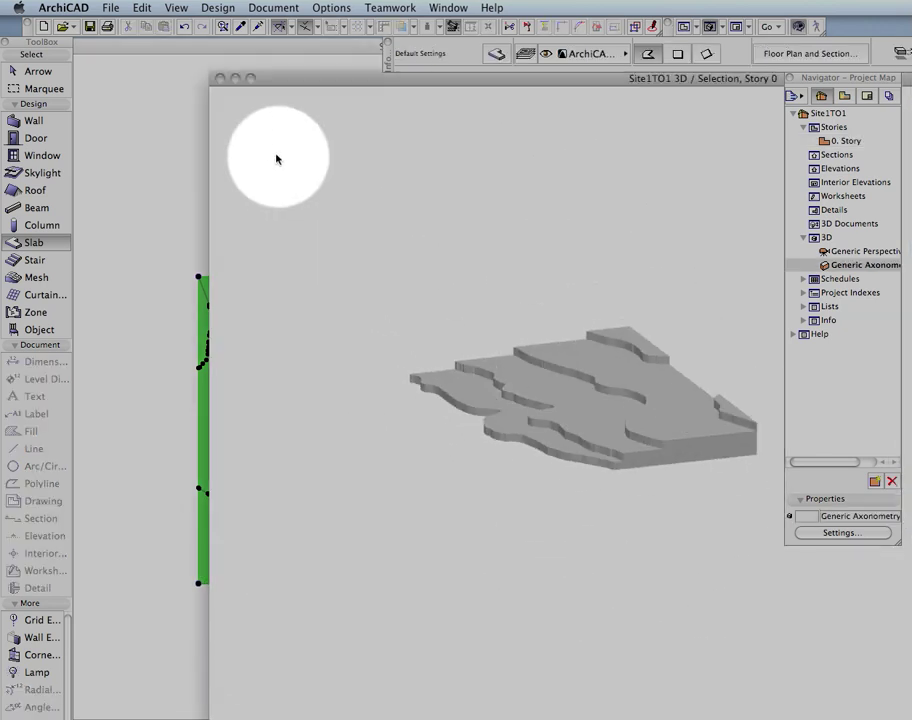
{"action": "left_click", "coordinate": [218, 79]}
{"action": "left_click", "coordinate": [289, 254]}
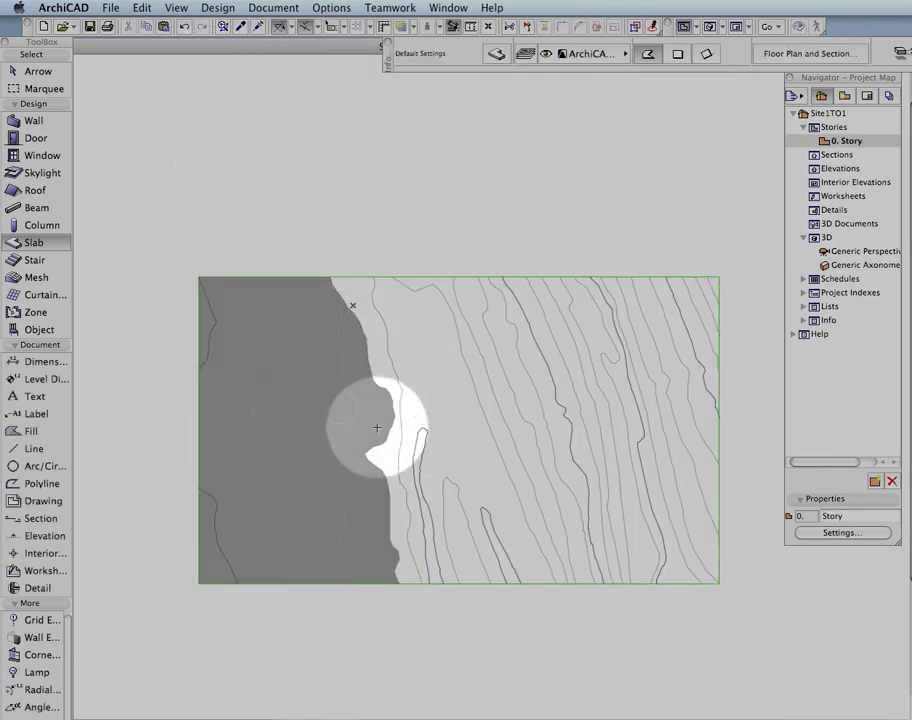
Draw two horizontal section lines across the whole site, one above the other, both looking toward its upper edge
{"action": "scroll", "coordinate": [333, 391], "scroll_direction": "down", "scroll_amount": 3}
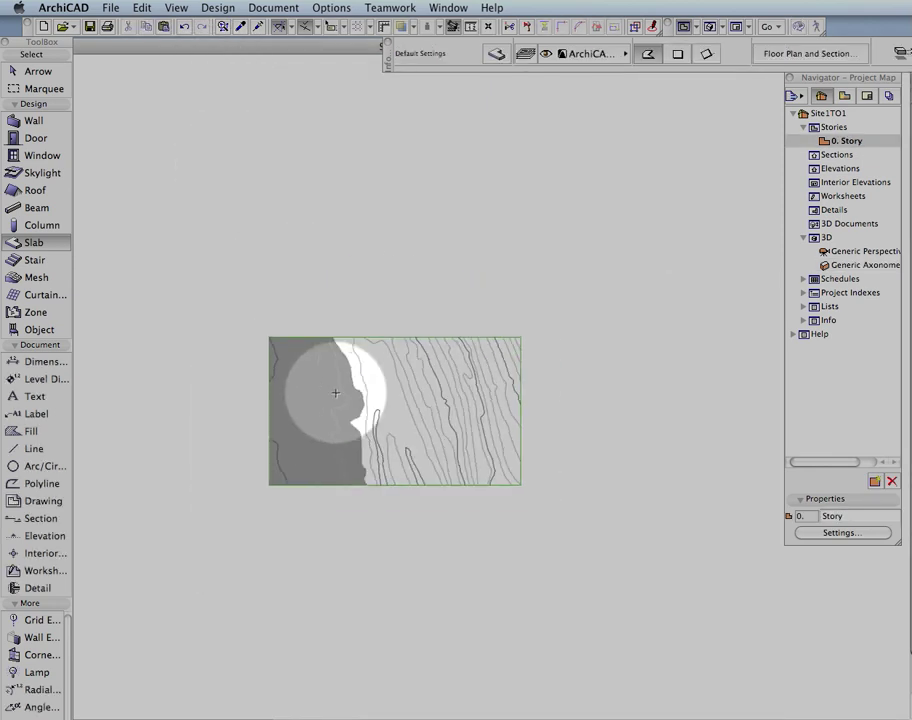
{"action": "scroll", "coordinate": [333, 391], "scroll_direction": "up", "scroll_amount": 3}
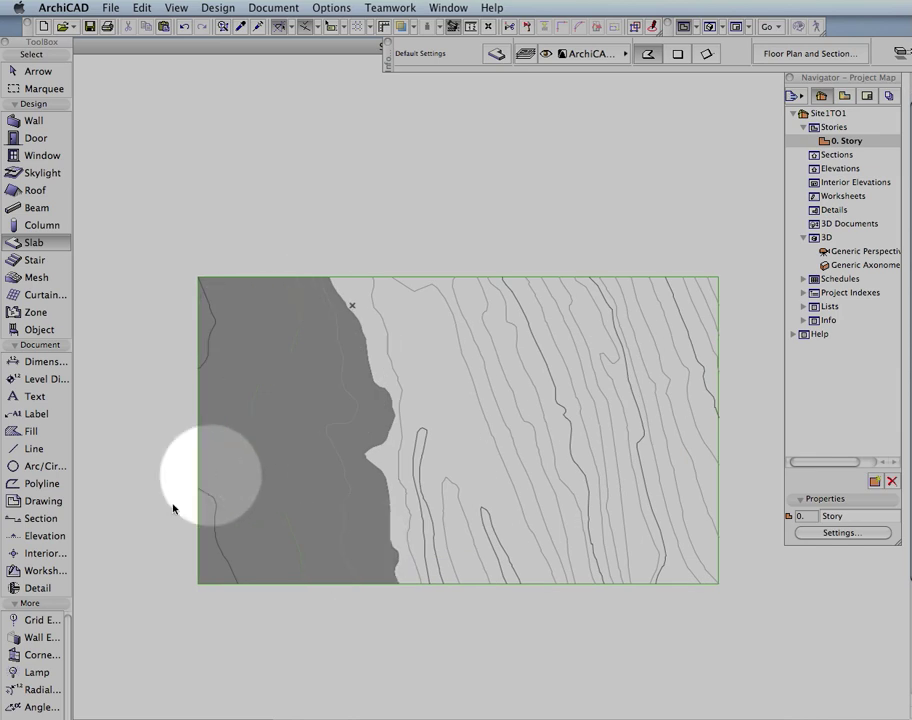
{"action": "left_click", "coordinate": [35, 518]}
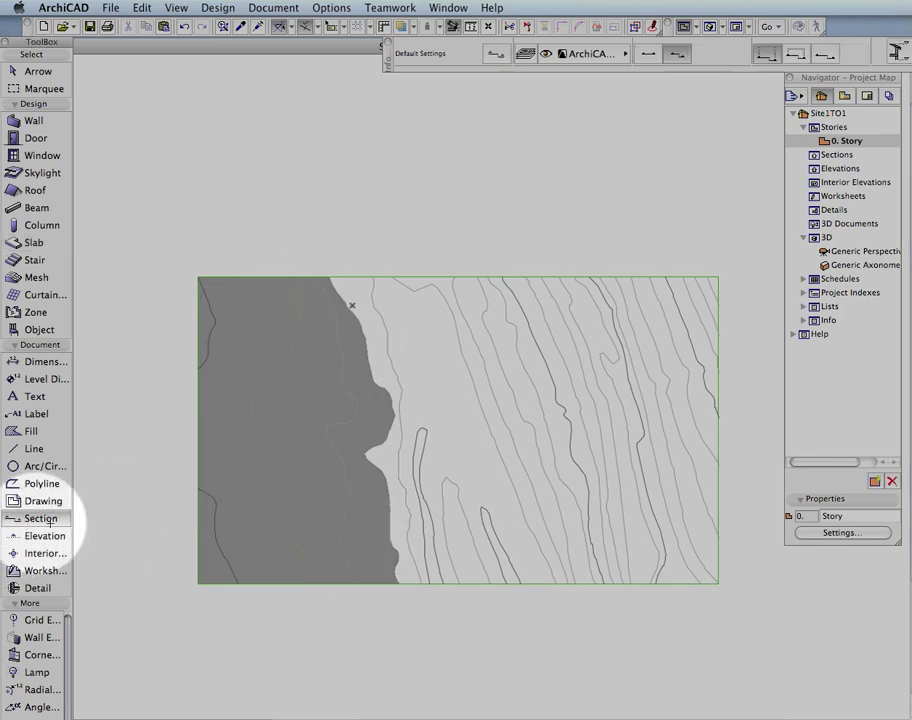
{"action": "left_click", "coordinate": [142, 465]}
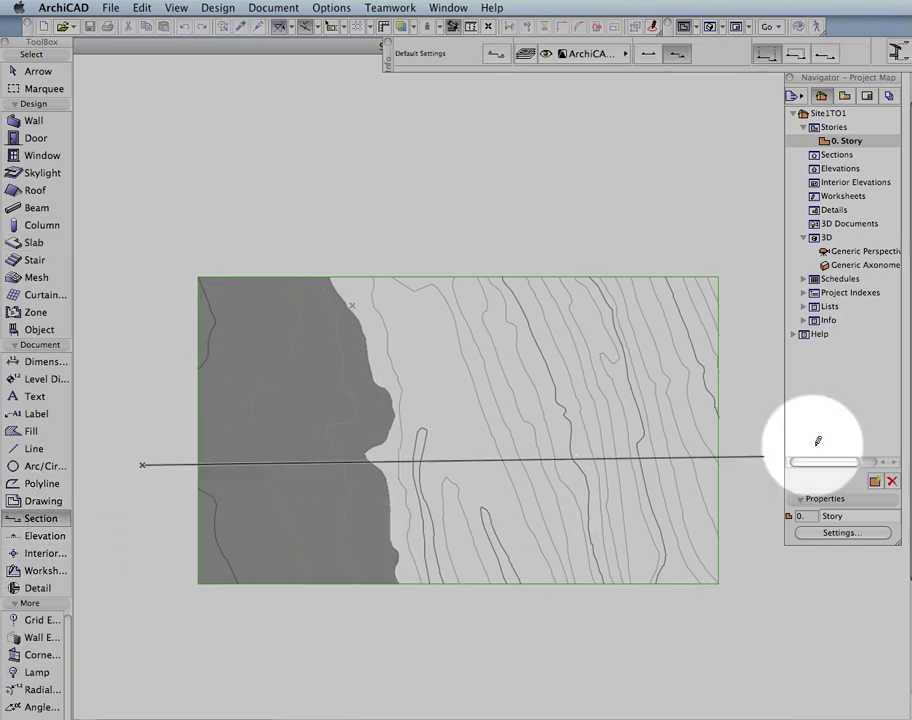
{"action": "left_click", "coordinate": [766, 464]}
{"action": "left_click", "coordinate": [287, 372]}
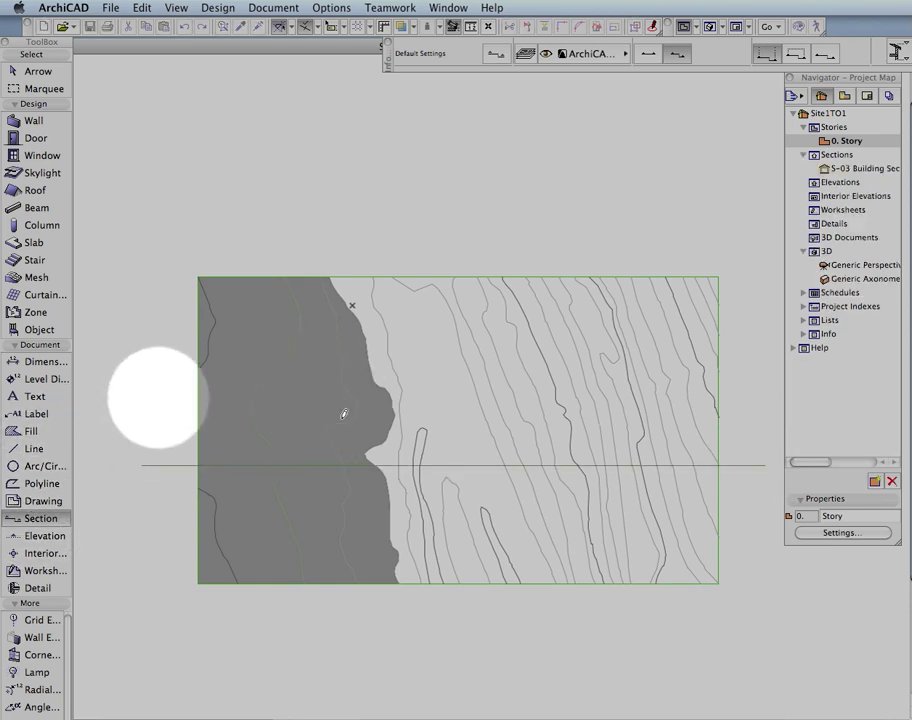
{"action": "left_click", "coordinate": [154, 397]}
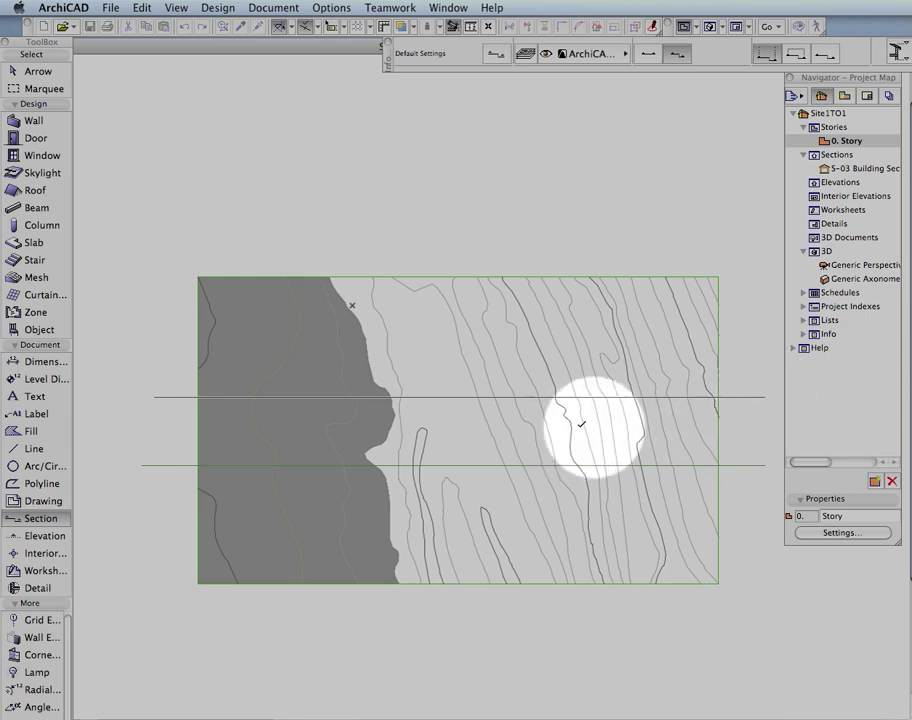
{"action": "left_click", "coordinate": [591, 376]}
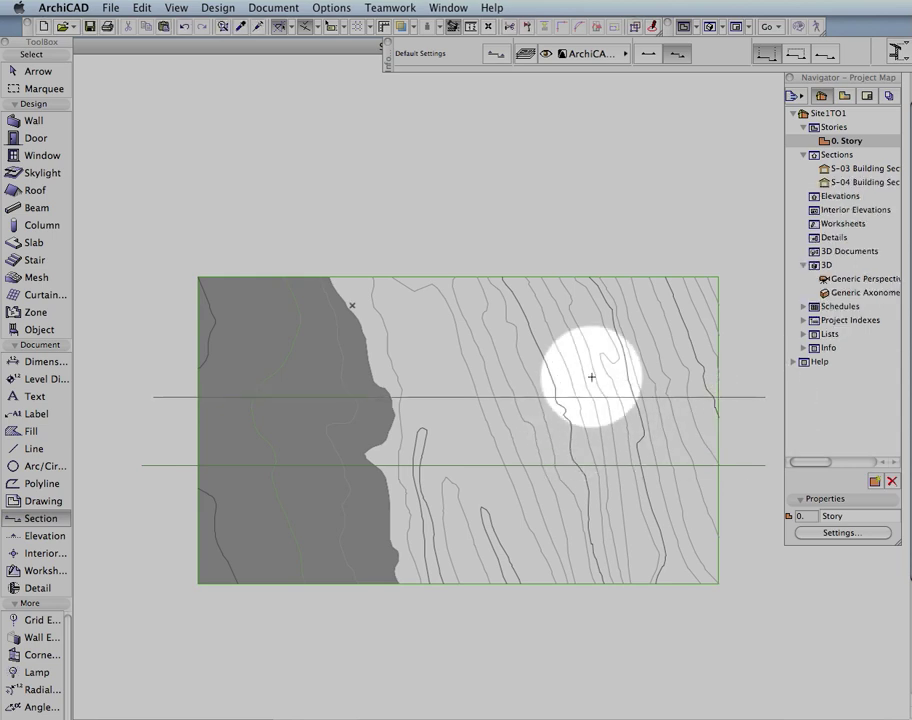
Open building section S-03, examine the stepped profile of the cut slabs, and return to the floor plan of story 0
{"action": "double_click", "coordinate": [843, 170]}
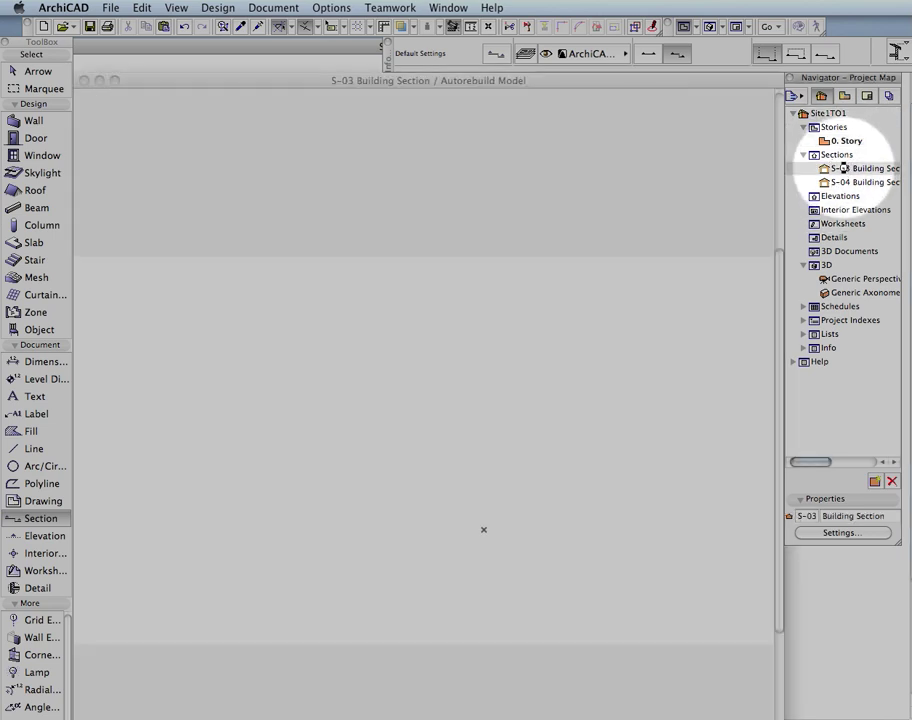
{"action": "scroll", "coordinate": [180, 322], "scroll_direction": "up", "scroll_amount": 3}
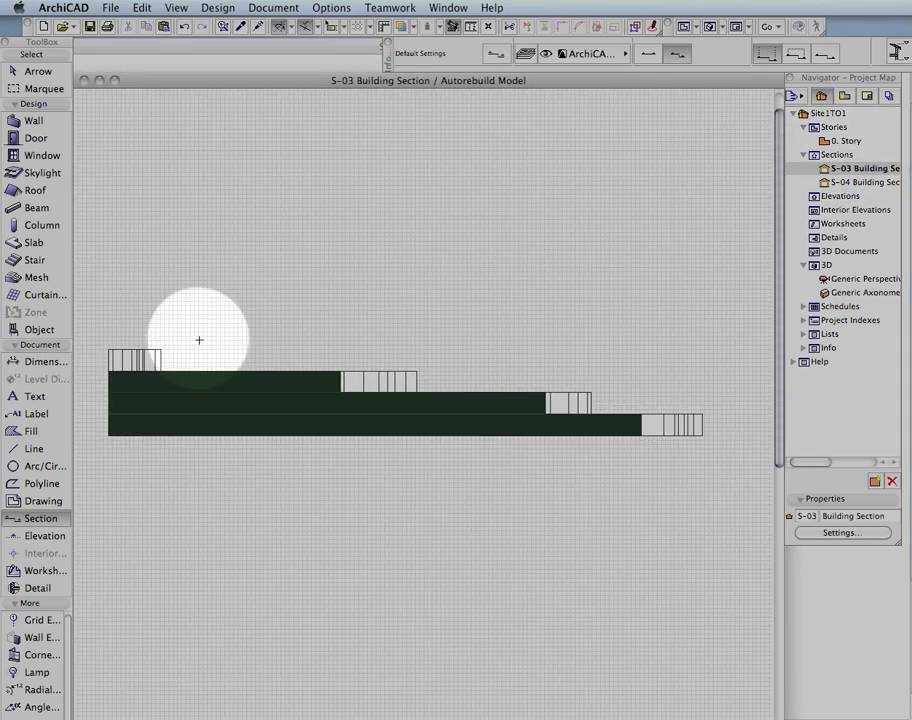
{"action": "double_click", "coordinate": [846, 141]}
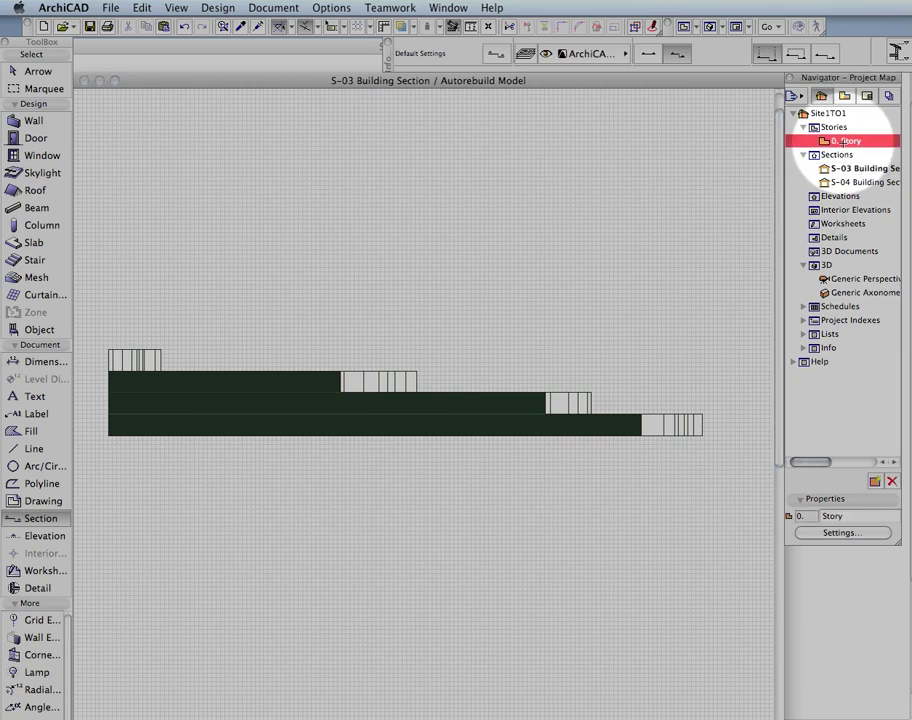
Draw an all-stories rectangular marquee around the upper part of the site, with its lower edge on the upper section line
{"action": "left_click", "coordinate": [33, 88]}
{"action": "left_click_drag", "start_coordinate": [413, 53], "coordinate": [451, 57]}
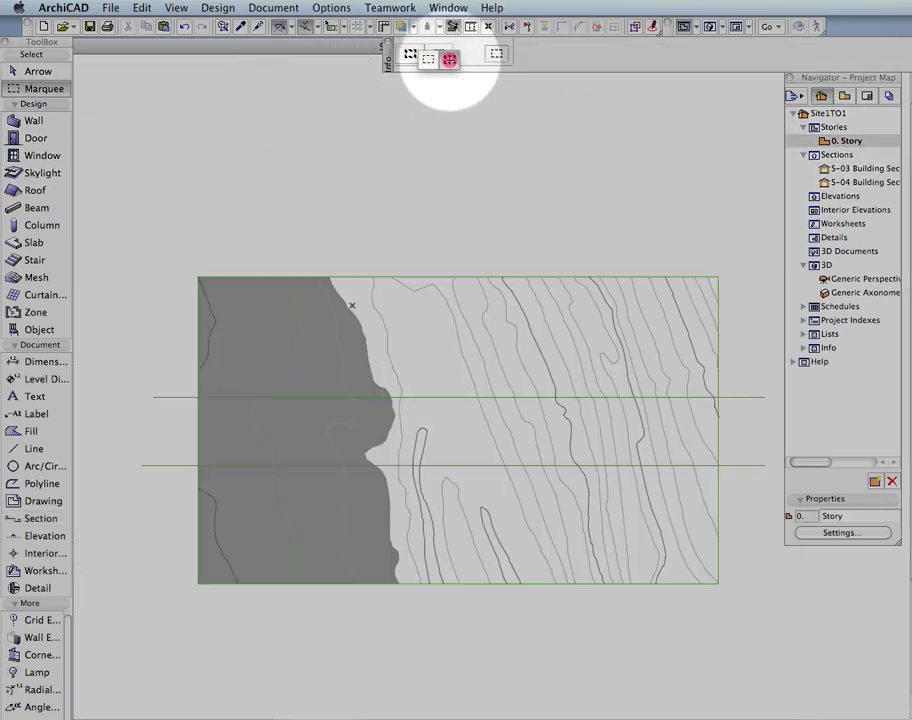
{"action": "left_click", "coordinate": [123, 228]}
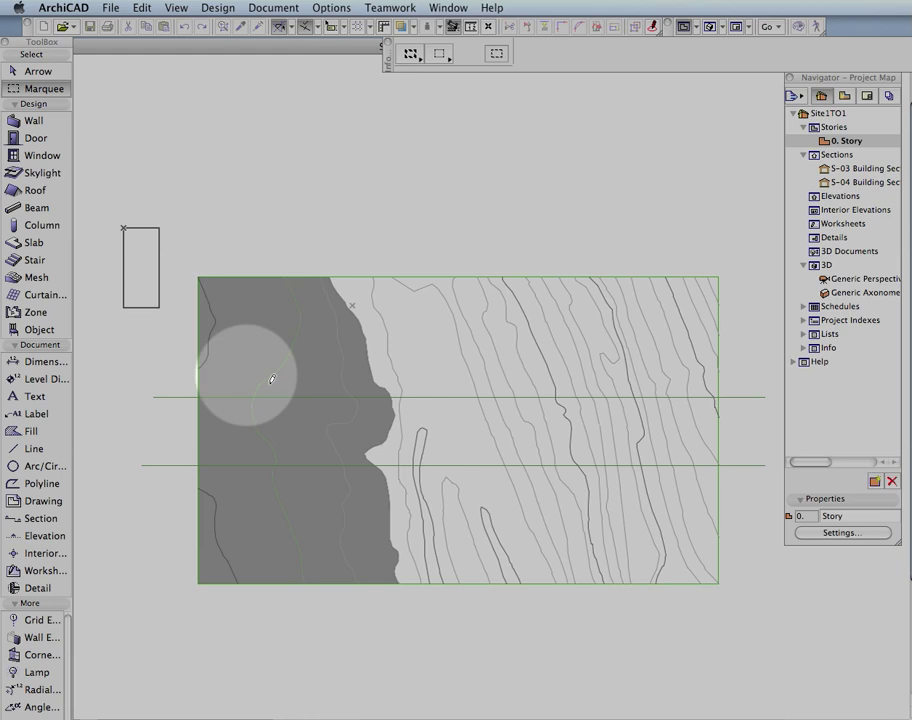
{"action": "left_click", "coordinate": [753, 397]}
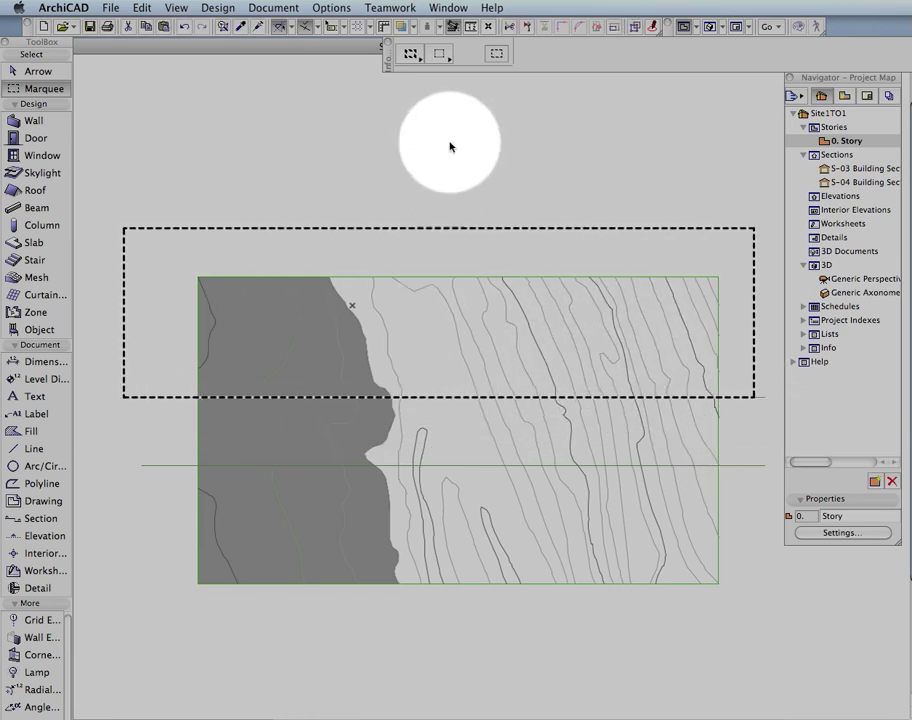
Show the marquee area in 3D, enlarge the 3D window, and orbit to examine the cut face of the stepped slabs
{"action": "right_click", "coordinate": [535, 287]}
{"action": "left_click", "coordinate": [561, 344]}
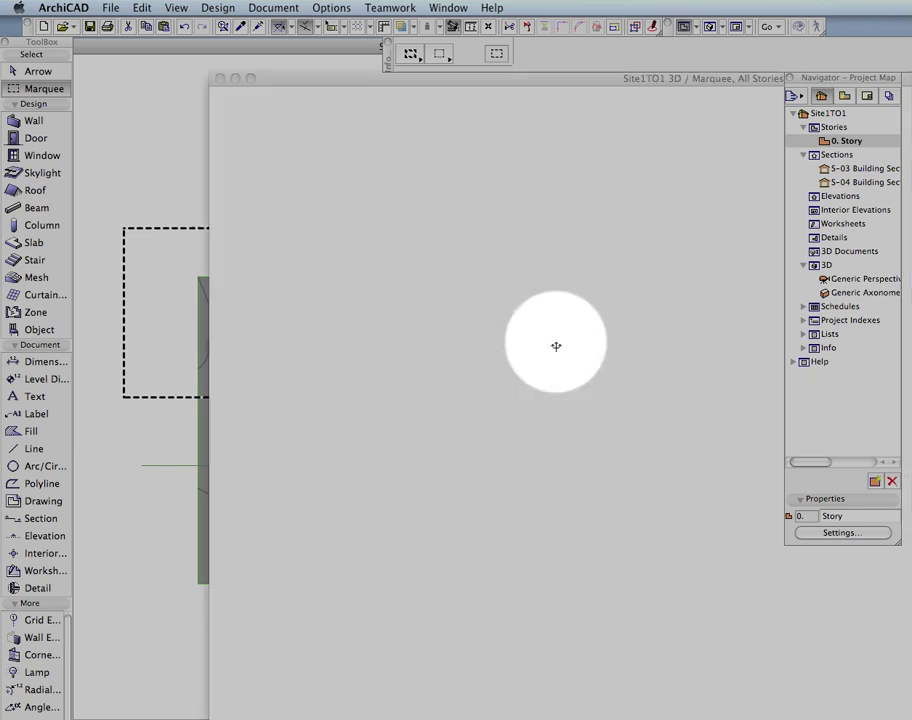
{"action": "left_click_drag", "start_coordinate": [643, 476], "coordinate": [565, 410]}
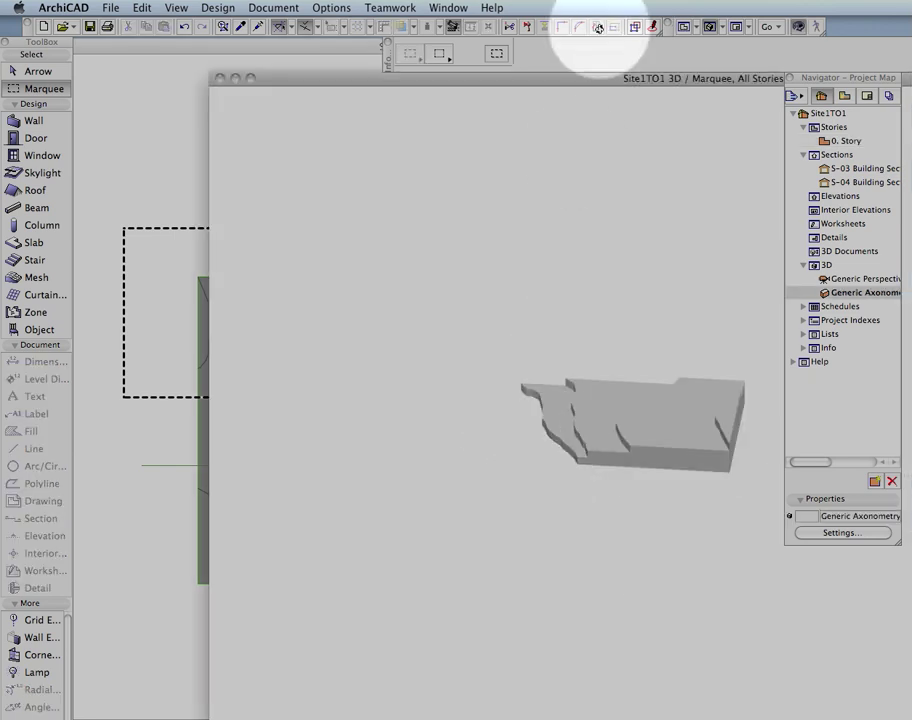
{"action": "double_click", "coordinate": [595, 80]}
{"action": "left_click_drag", "start_coordinate": [434, 427], "coordinate": [456, 346]}
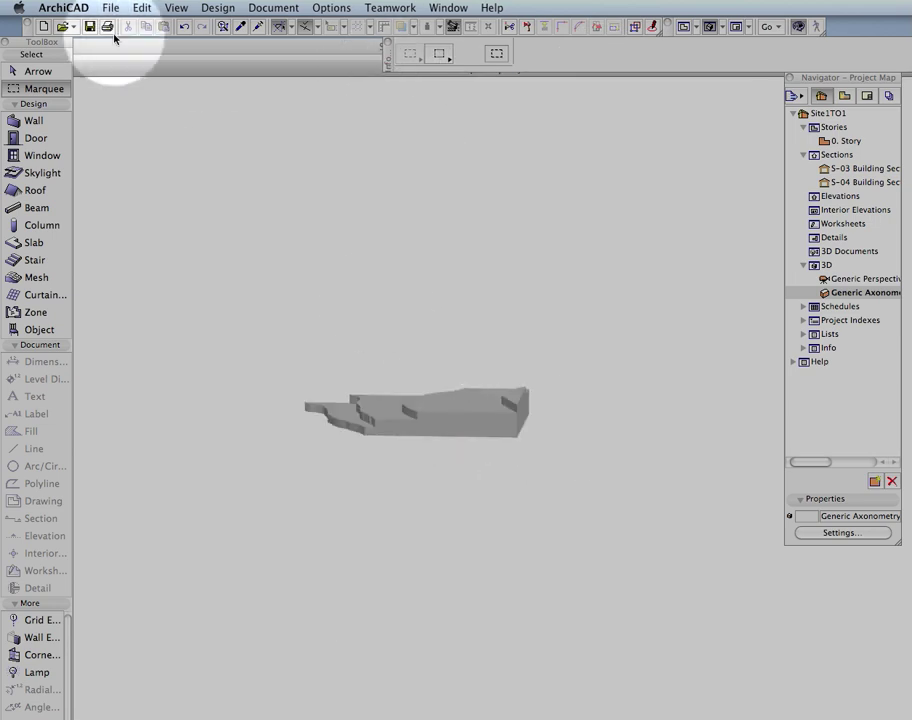
Switch the 3D projection from custom axonometry to a straight-on parallel view of the cutaway, and orbit to examine the cut slabs
{"action": "left_click", "coordinate": [168, 9]}
{"action": "mouse_move", "coordinate": [340, 284]}
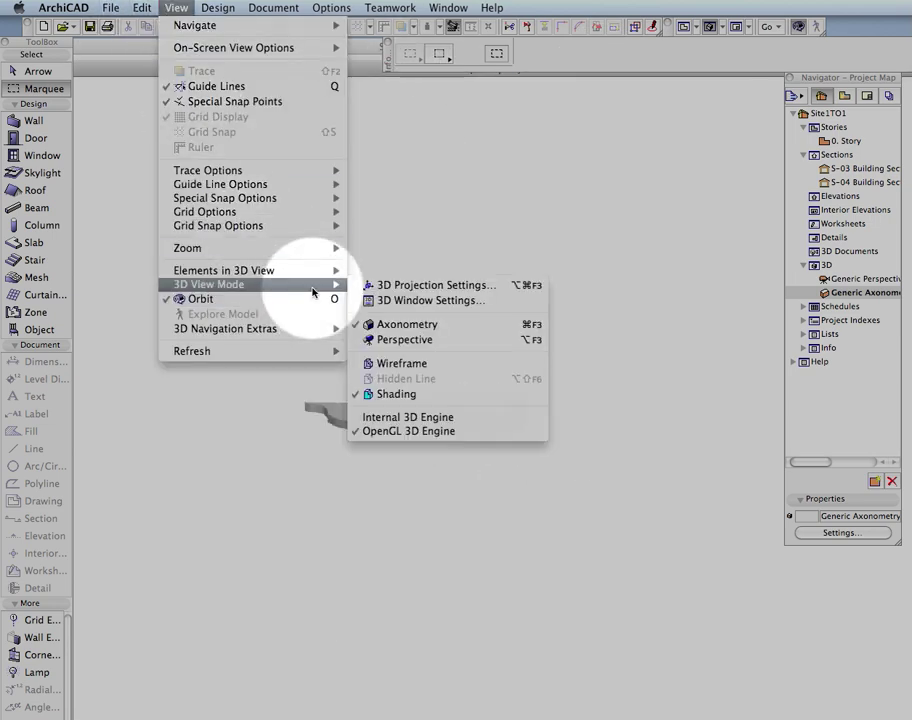
{"action": "left_click", "coordinate": [436, 288]}
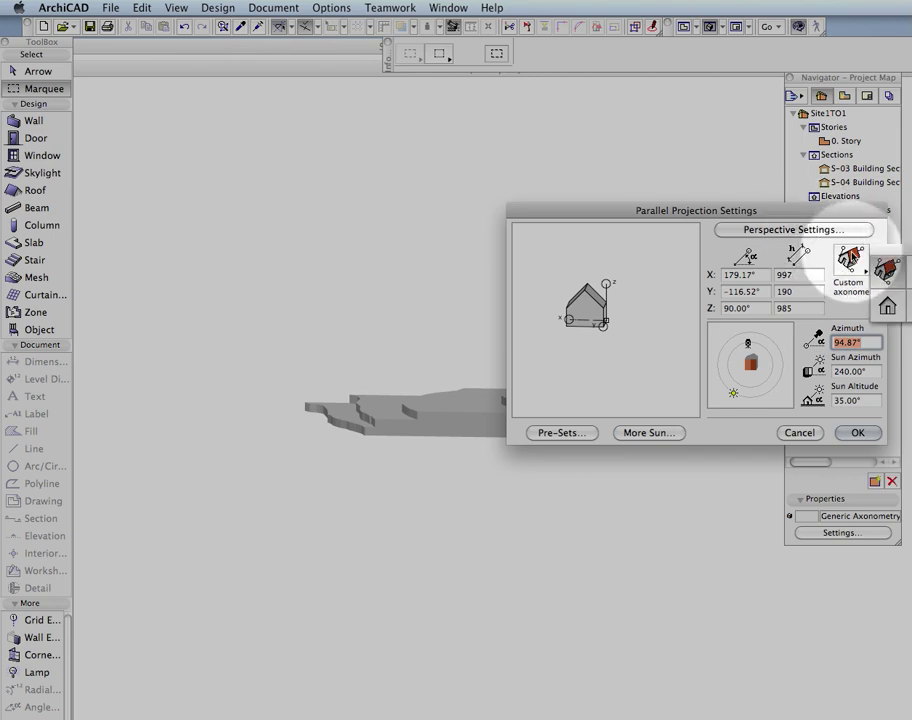
{"action": "left_click", "coordinate": [824, 236]}
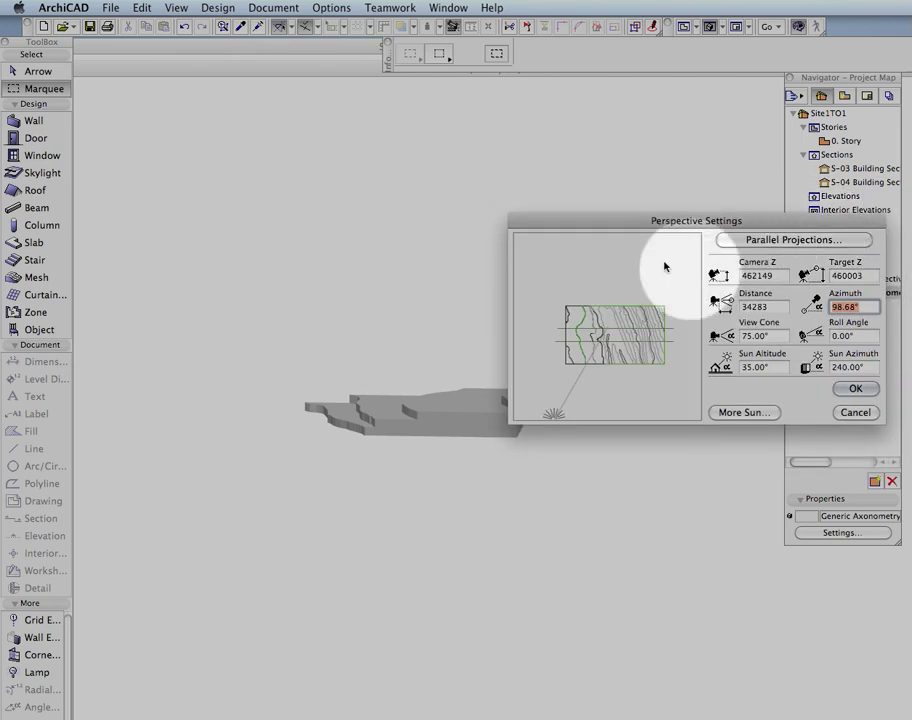
{"action": "left_click", "coordinate": [762, 244]}
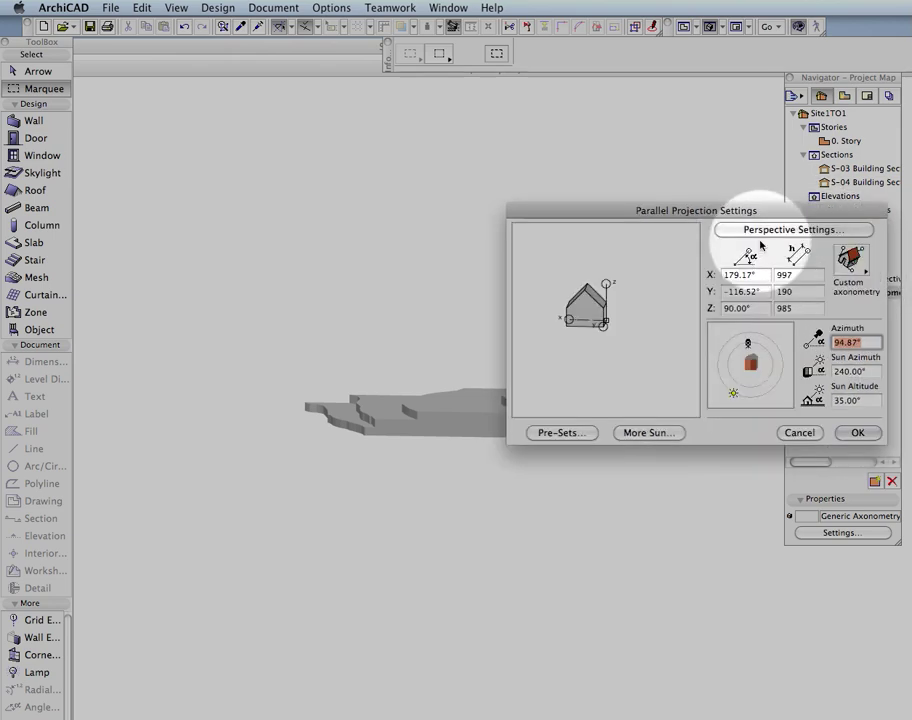
{"action": "left_click", "coordinate": [851, 260]}
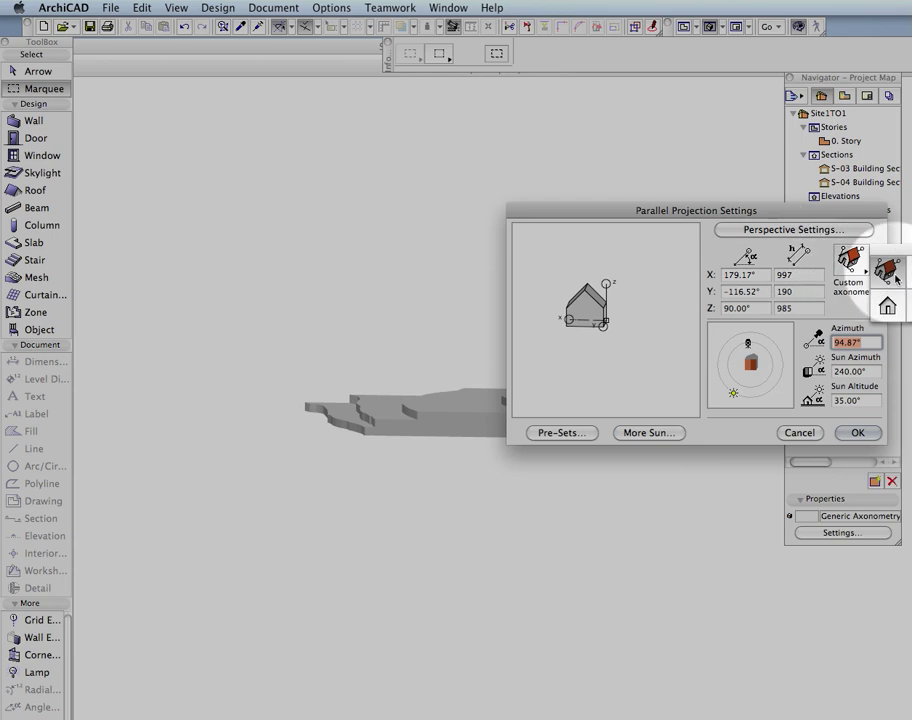
{"action": "left_click", "coordinate": [855, 433]}
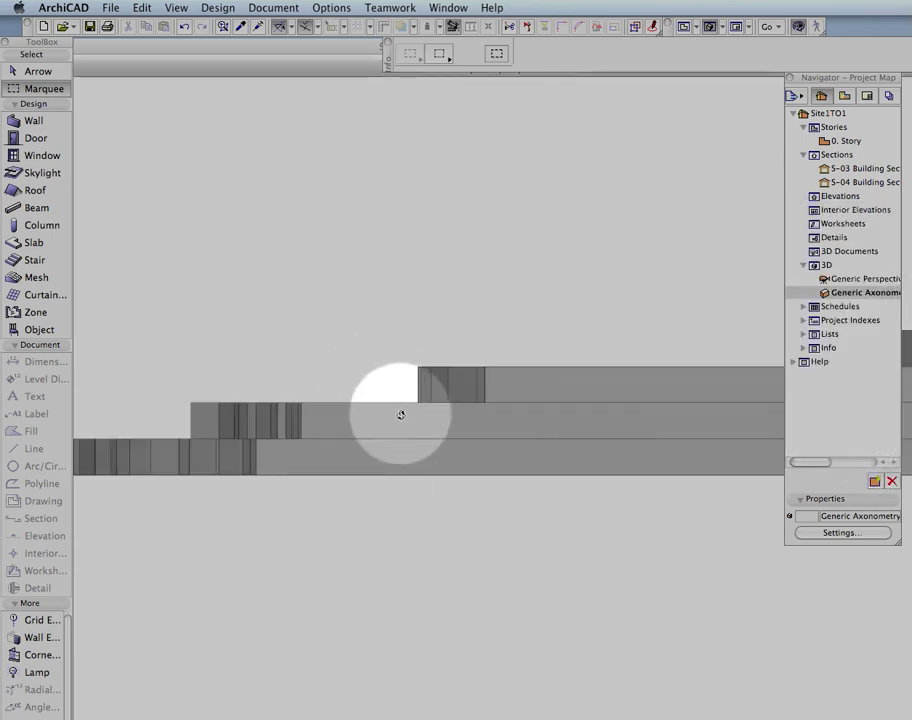
{"action": "left_click_drag", "start_coordinate": [461, 417], "coordinate": [273, 476]}
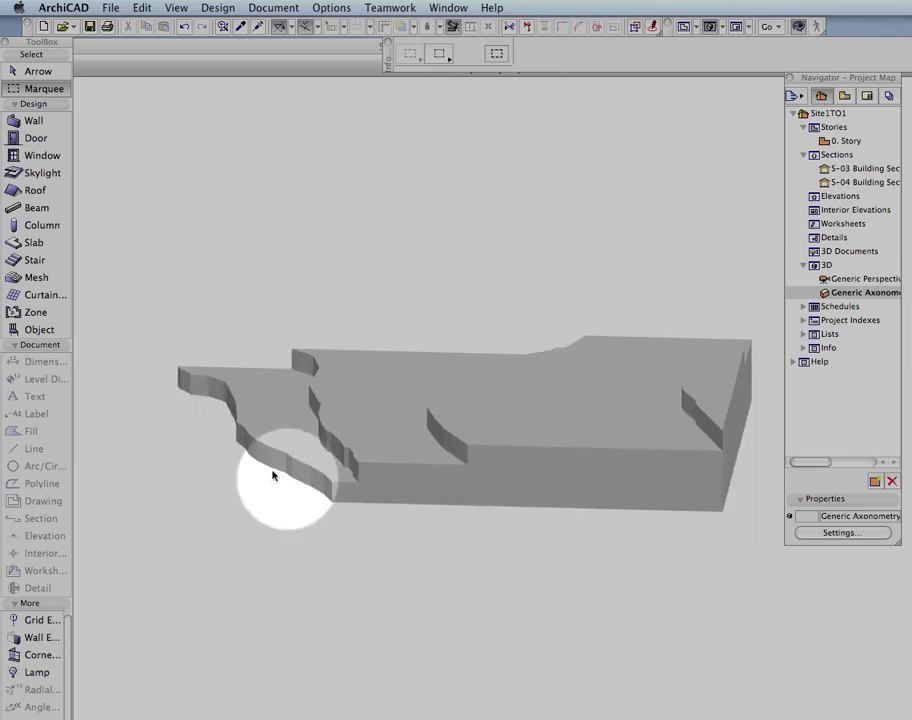
Return to the floor plan of story 0, select the first contour beyond the slabs, and examine its upper end at the boundary
{"action": "double_click", "coordinate": [843, 141]}
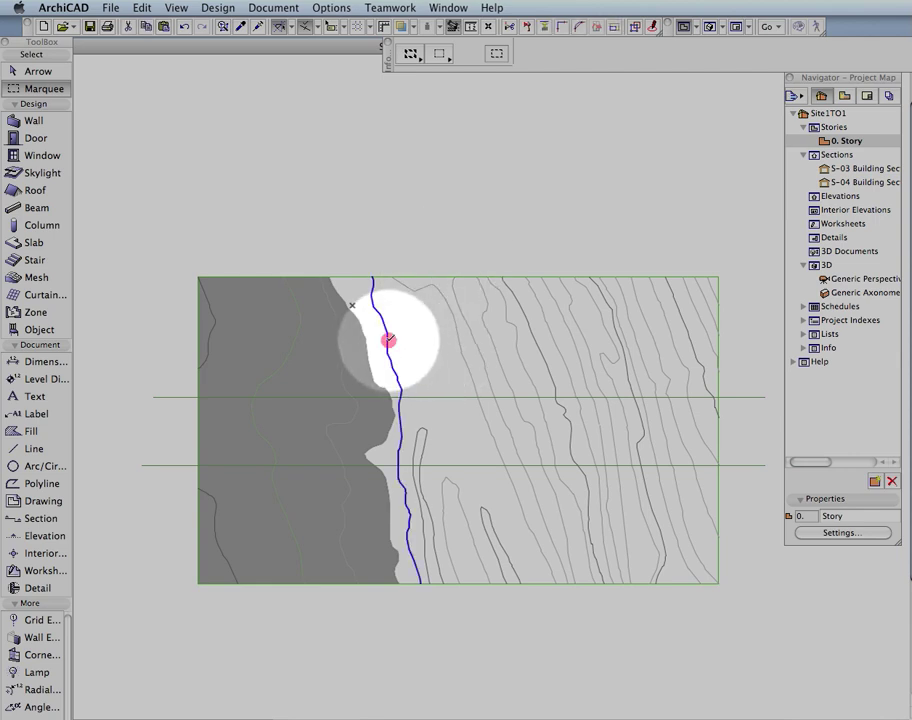
{"action": "left_click", "coordinate": [388, 341]}
{"action": "scroll", "coordinate": [373, 277], "scroll_direction": "up", "scroll_amount": 6}
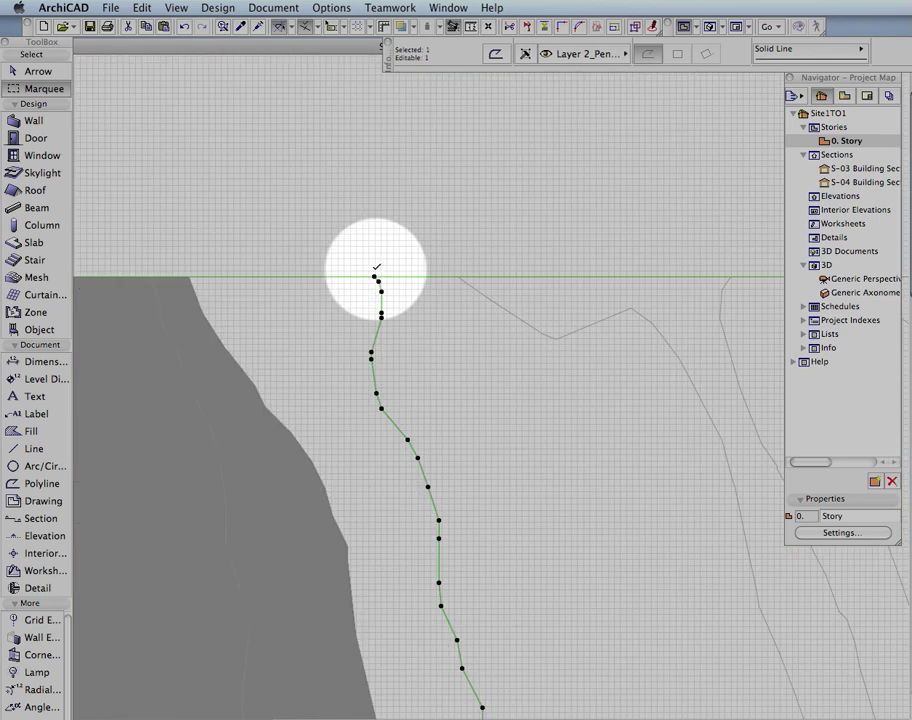
{"action": "left_click_drag", "start_coordinate": [373, 285], "coordinate": [366, 304]}
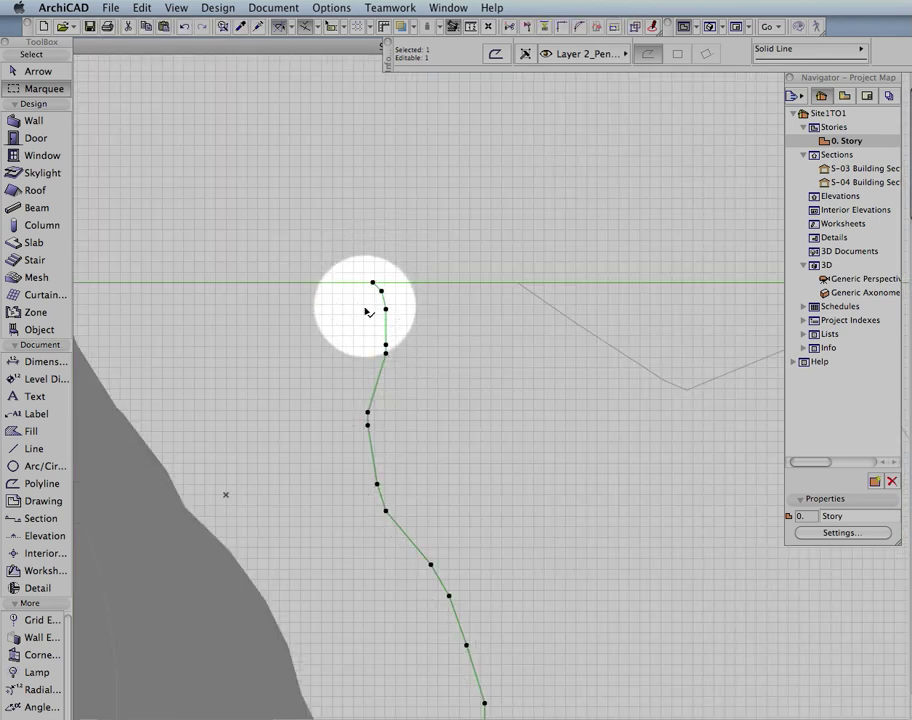
{"action": "key", "text": "Escape"}
{"action": "scroll", "coordinate": [434, 374], "scroll_direction": "down", "scroll_amount": 6}
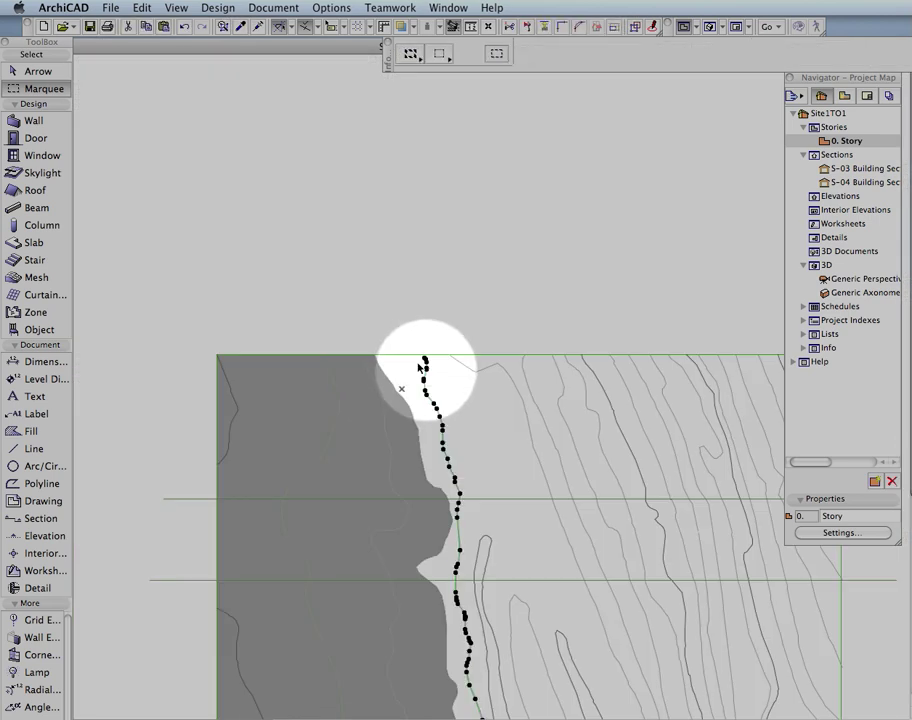
Try to create another slab from the rectangular site boundary beside the selected contour, and undo the attempt
{"action": "left_click", "coordinate": [411, 356]}
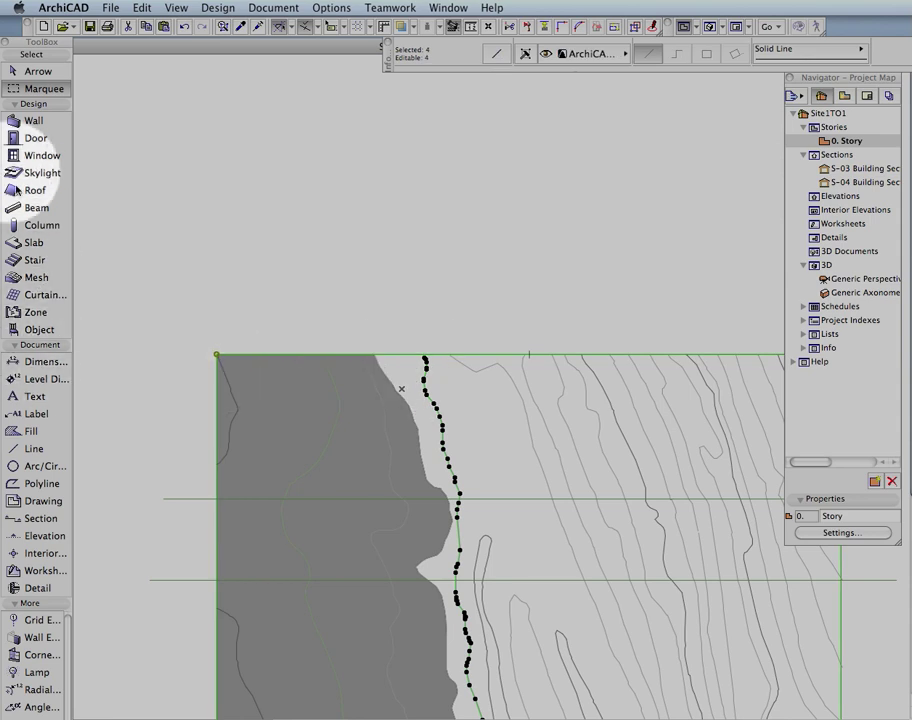
{"action": "left_click", "coordinate": [34, 237]}
{"action": "left_click", "coordinate": [401, 368]}
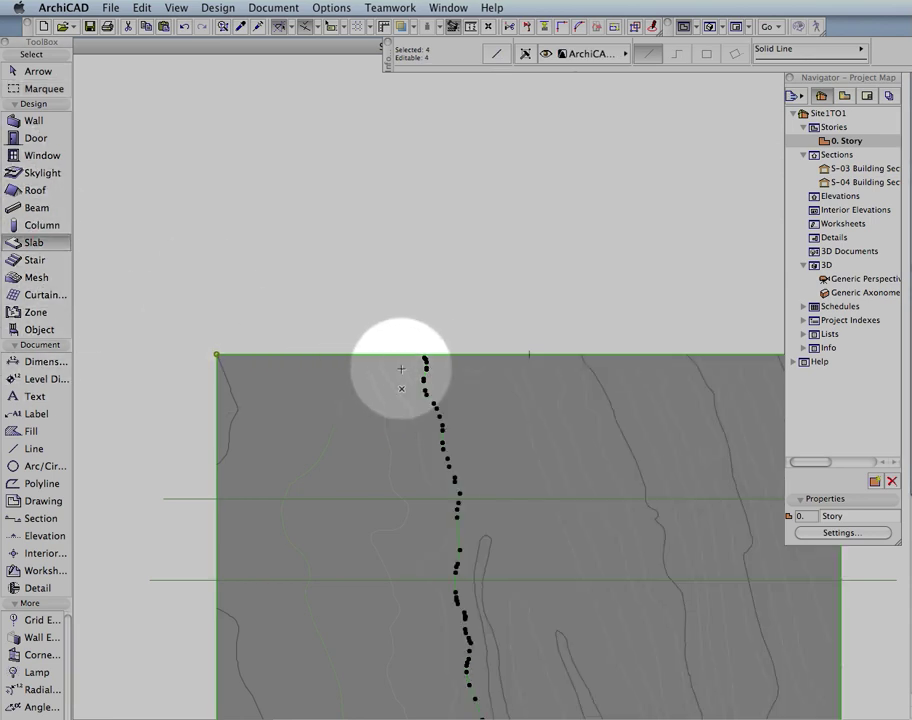
{"action": "scroll", "coordinate": [390, 375], "scroll_direction": "down", "scroll_amount": 3}
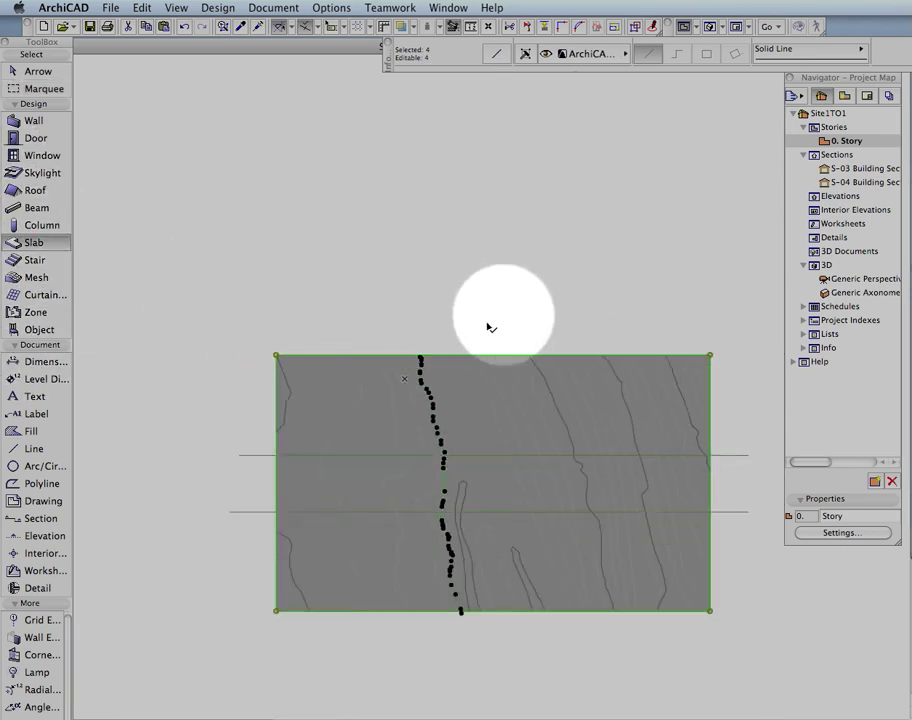
{"action": "left_click", "coordinate": [411, 366], "text": "shift"}
{"action": "left_click", "coordinate": [392, 310]}
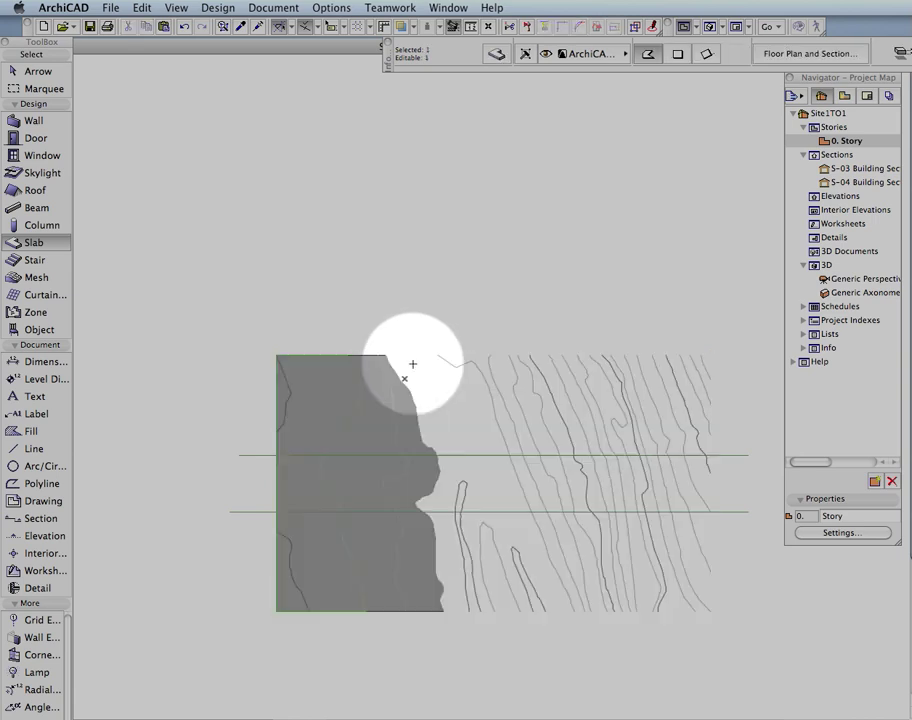
{"action": "key", "text": "super+z"}
Examine the next two contours for gaps at the site boundary and for breaks along their length
{"action": "left_click", "coordinate": [423, 342]}
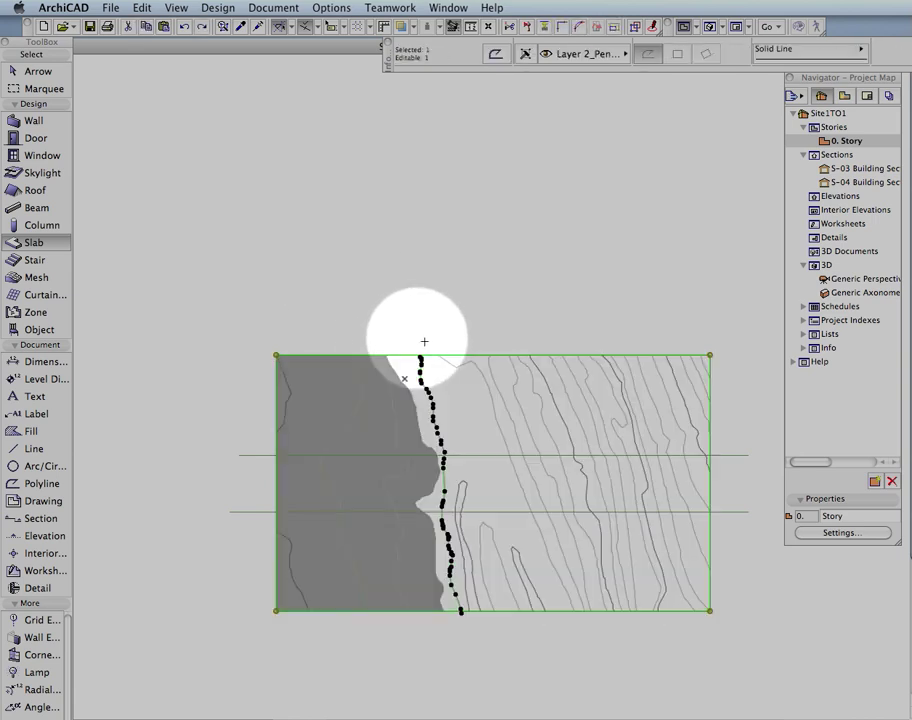
{"action": "scroll", "coordinate": [450, 382], "scroll_direction": "up", "scroll_amount": 10}
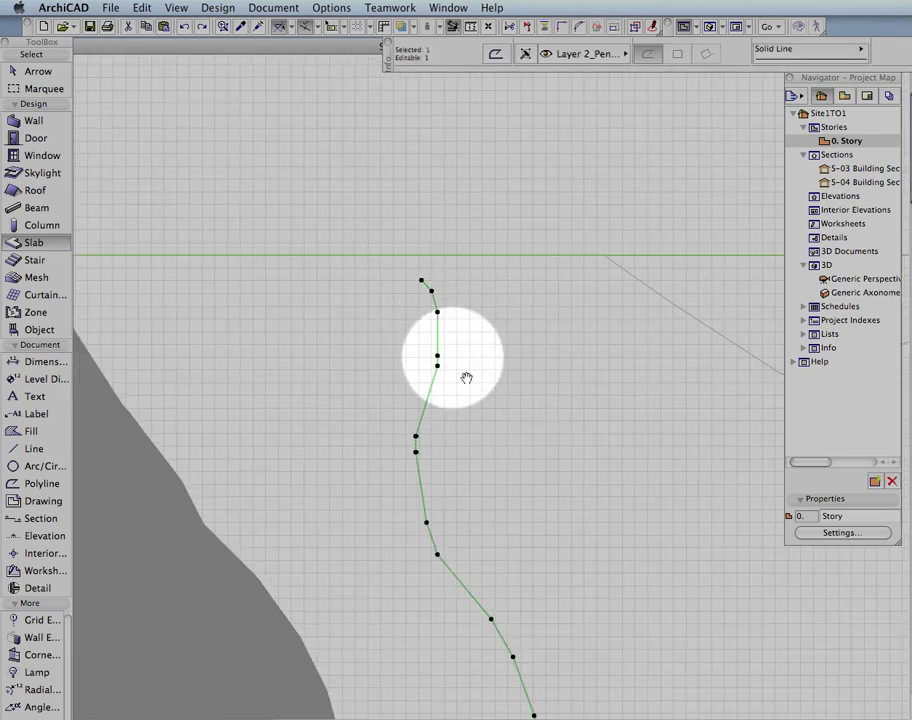
{"action": "scroll", "coordinate": [540, 495], "scroll_direction": "down", "scroll_amount": 10}
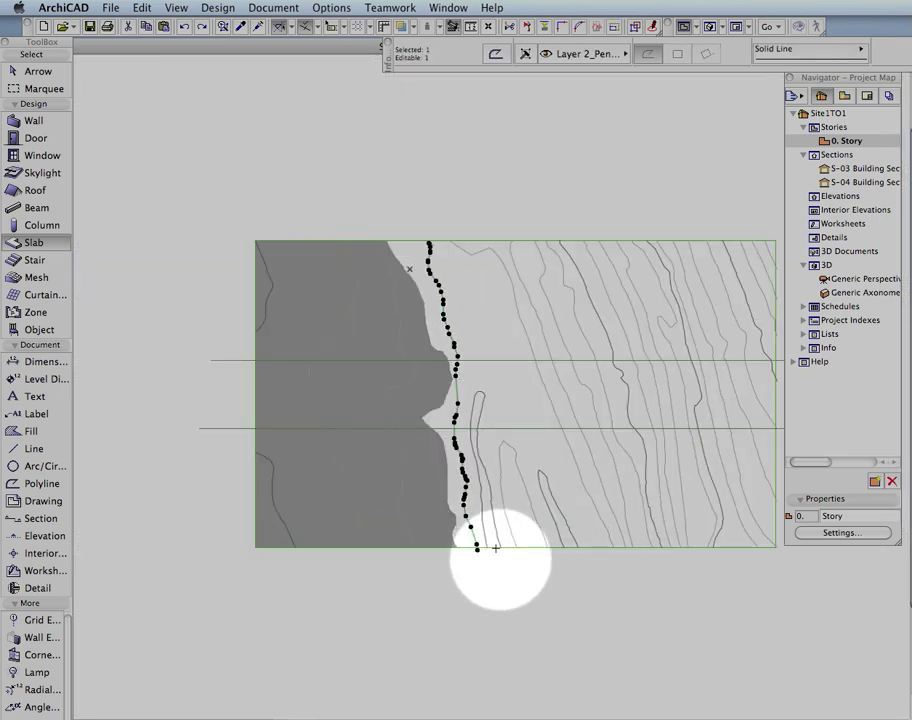
{"action": "left_click", "coordinate": [464, 238]}
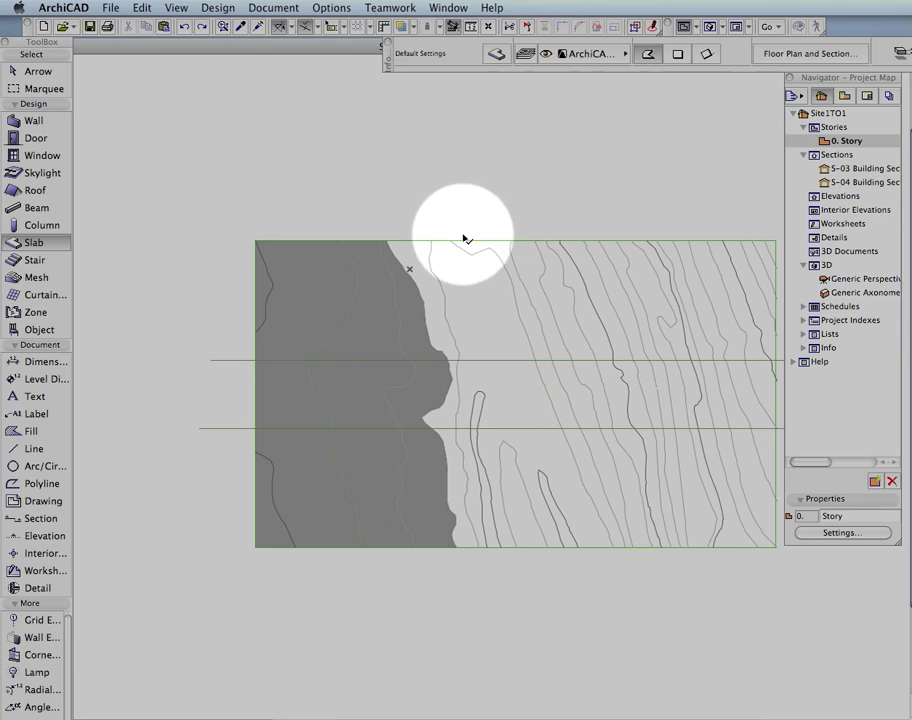
{"action": "scroll", "coordinate": [464, 238], "scroll_direction": "up", "scroll_amount": 2}
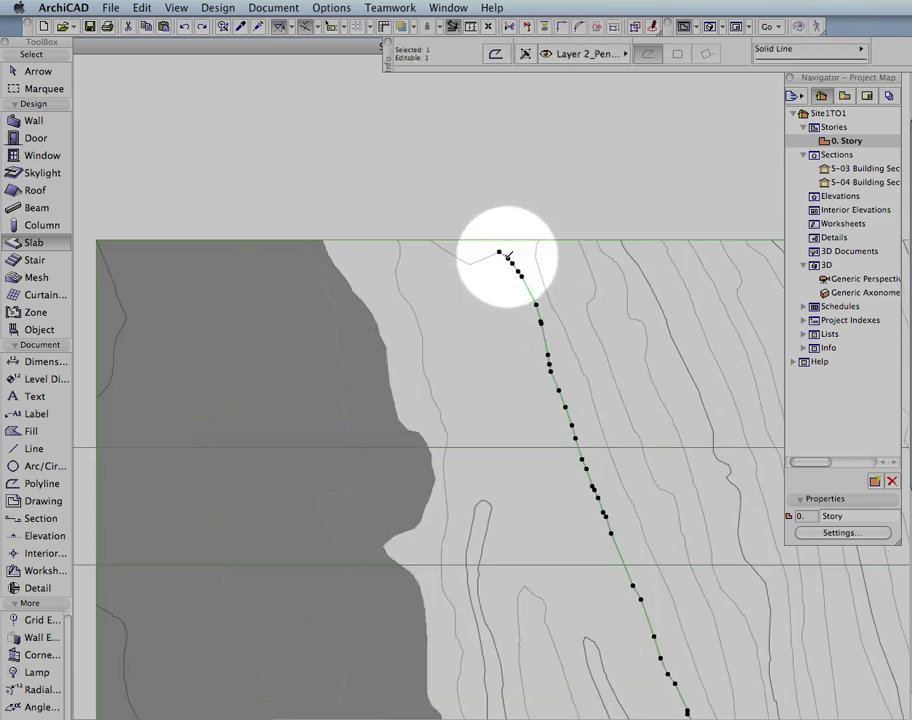
{"action": "scroll", "coordinate": [520, 269], "scroll_direction": "up", "scroll_amount": 5}
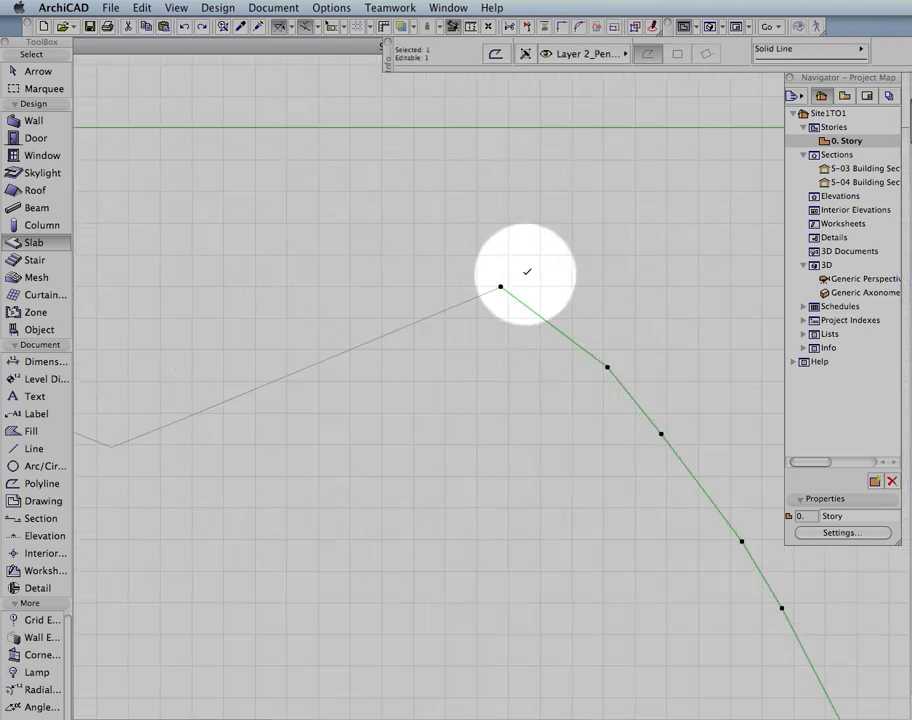
{"action": "scroll", "coordinate": [521, 273], "scroll_direction": "down", "scroll_amount": 5}
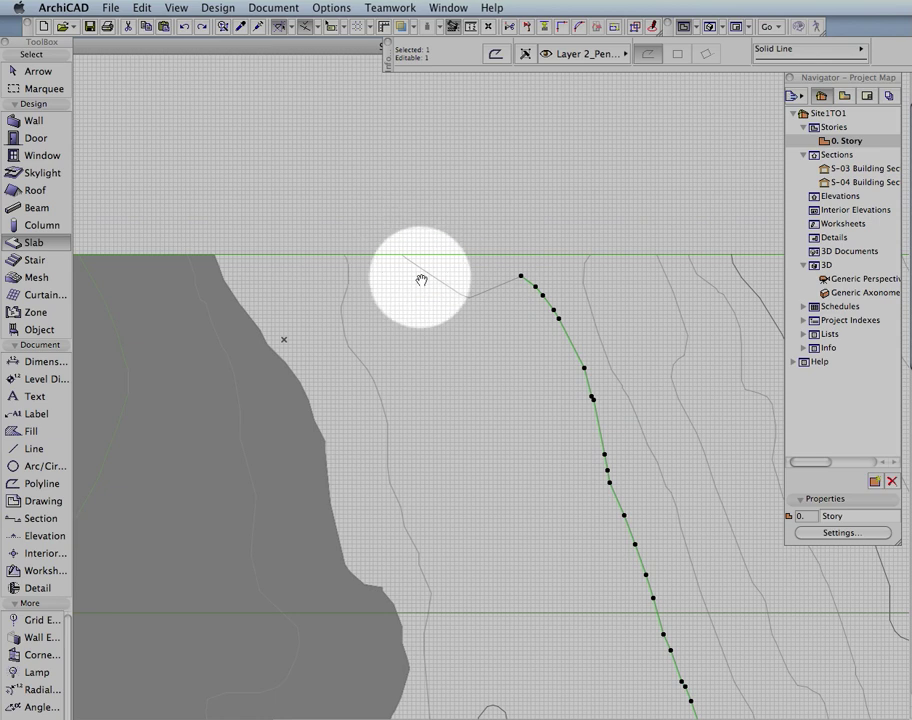
{"action": "scroll", "coordinate": [440, 247], "scroll_direction": "down", "scroll_amount": 5}
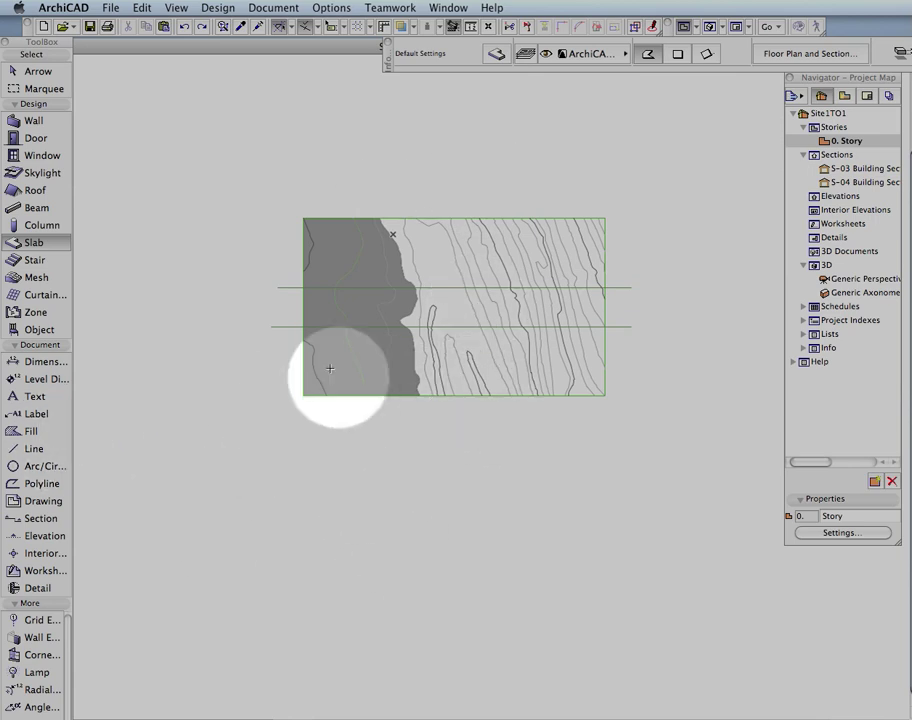
Show the whole stepped slab terrain in 3D and frame it in an oblique axonometric view
{"action": "right_click", "coordinate": [235, 404]}
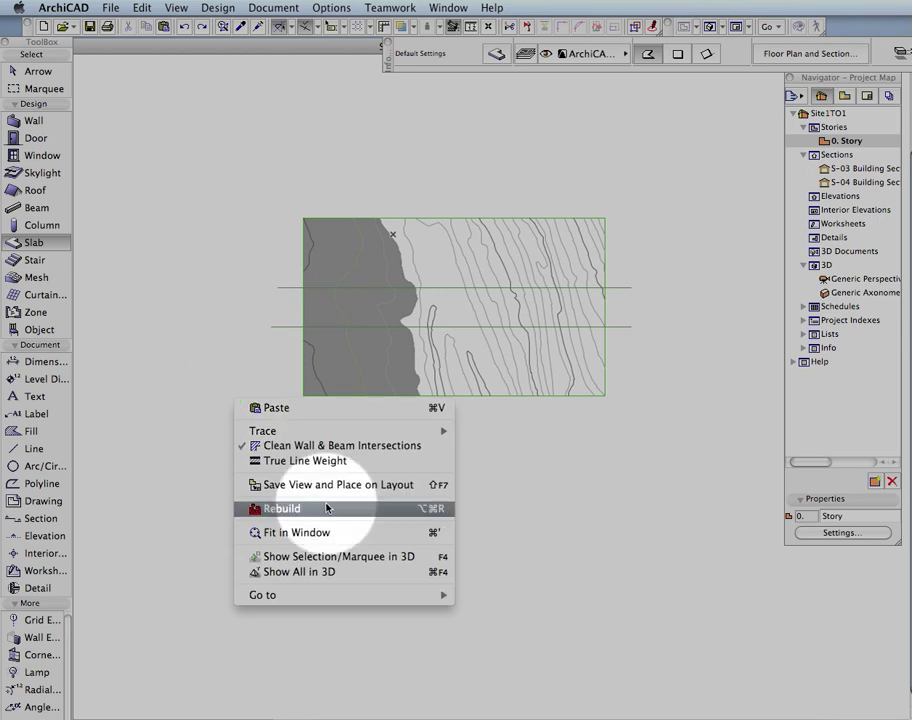
{"action": "left_click", "coordinate": [350, 552]}
{"action": "scroll", "coordinate": [452, 480], "scroll_direction": "down", "scroll_amount": 10}
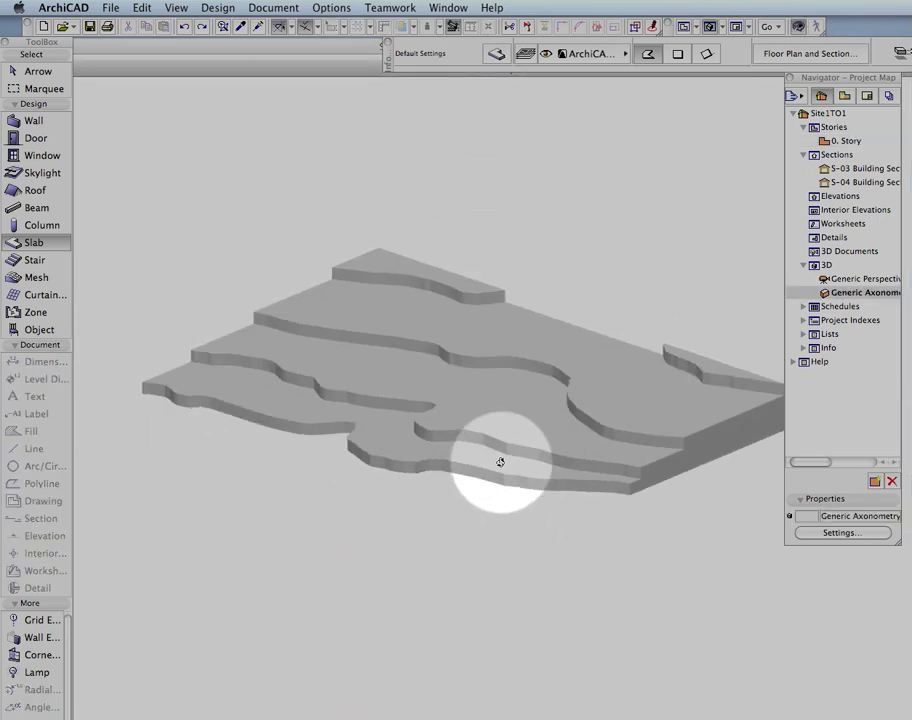
{"action": "scroll", "coordinate": [473, 481], "scroll_direction": "up", "scroll_amount": 1}
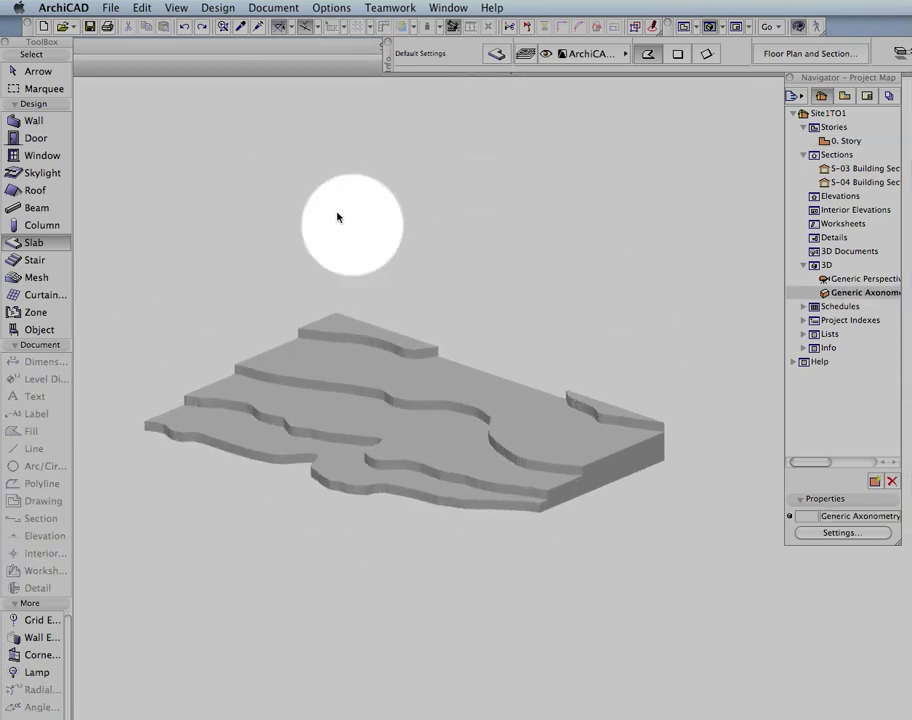
Look at the LightWorks Rendering Engine in the PhotoRendering settings, and apply the Sketch engine with the Koh_I_Noor sketch style
{"action": "left_click", "coordinate": [280, 10]}
{"action": "mouse_move", "coordinate": [385, 204]}
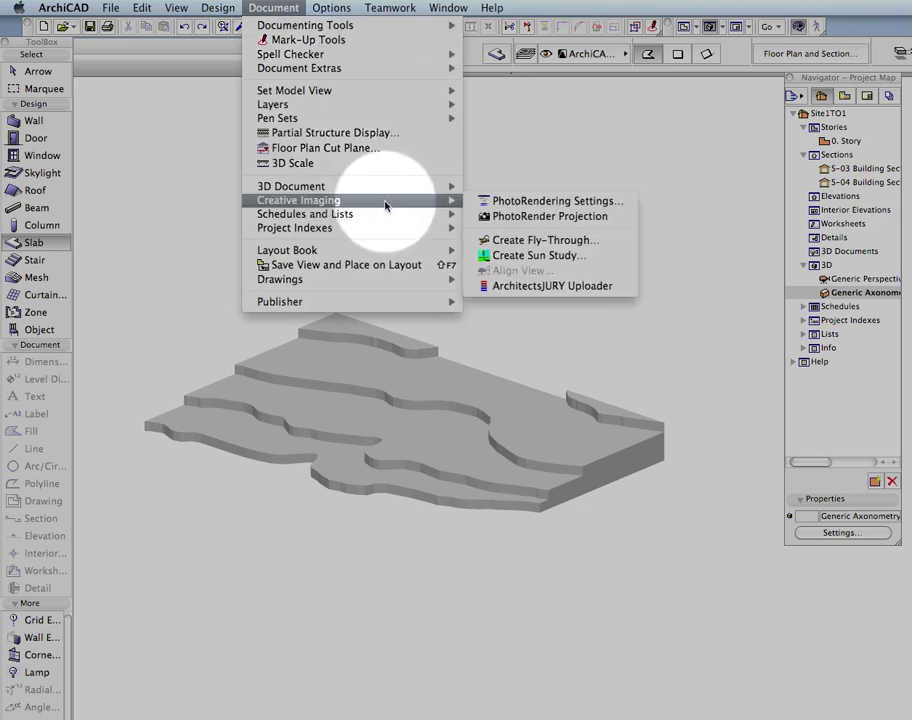
{"action": "left_click", "coordinate": [509, 203]}
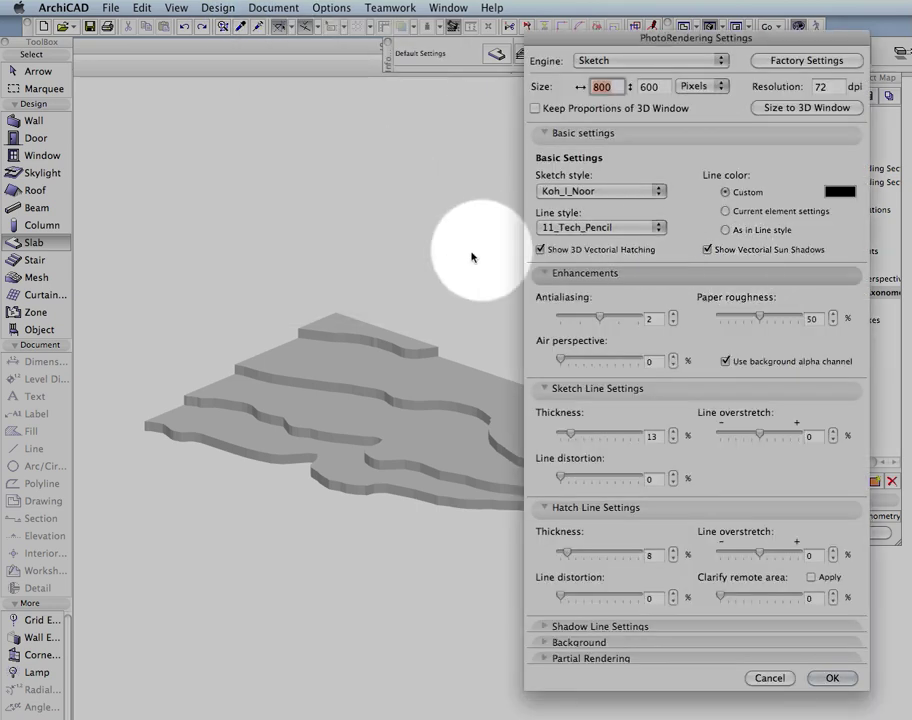
{"action": "left_click", "coordinate": [610, 60]}
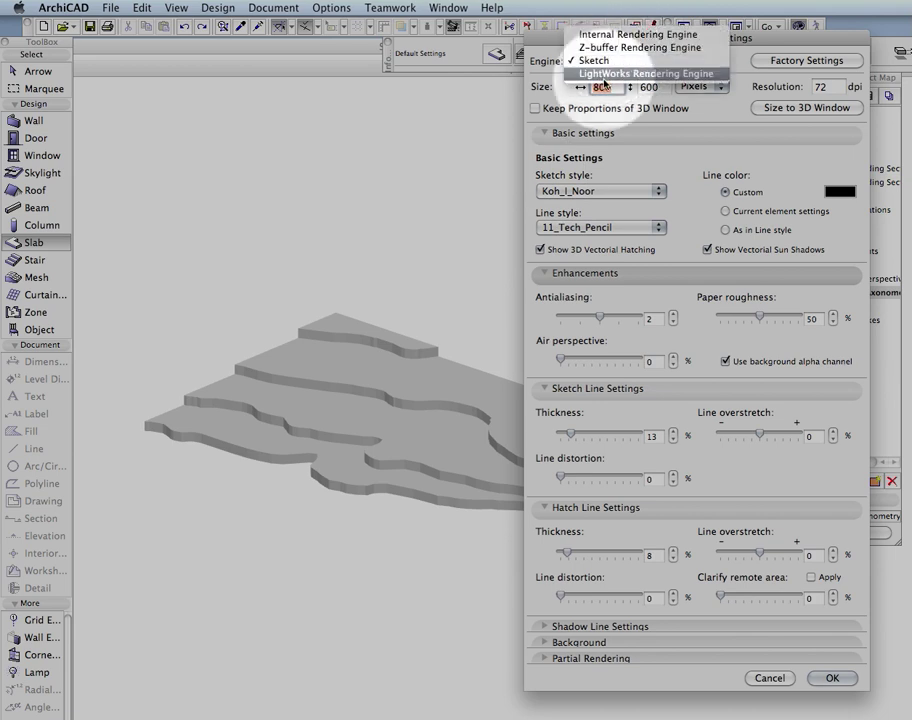
{"action": "left_click", "coordinate": [605, 76]}
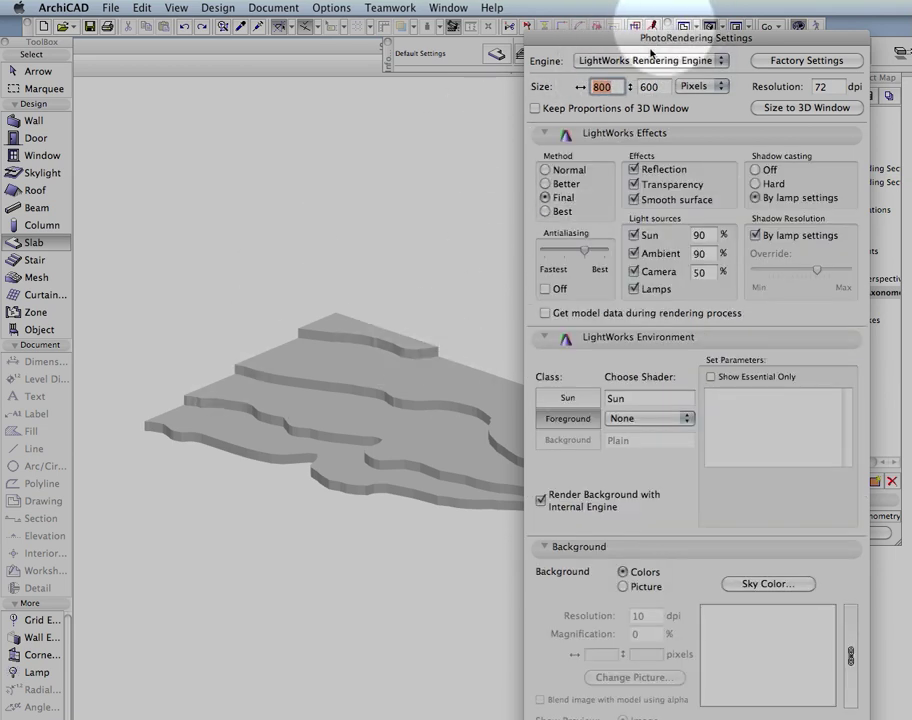
{"action": "left_click", "coordinate": [648, 61]}
{"action": "left_click", "coordinate": [641, 48]}
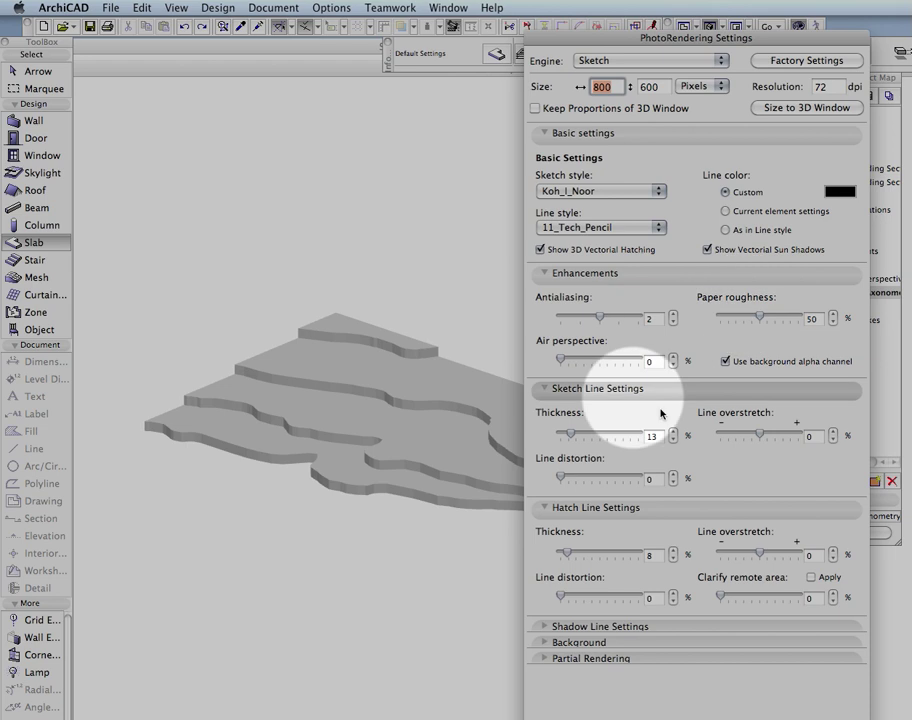
{"action": "left_click", "coordinate": [637, 195]}
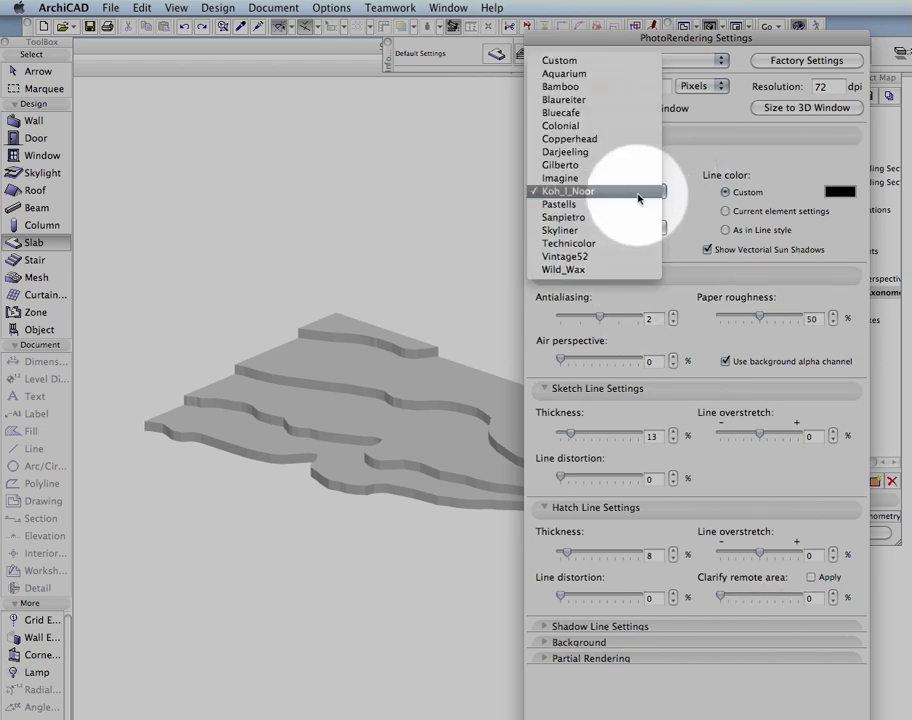
{"action": "left_click", "coordinate": [591, 197]}
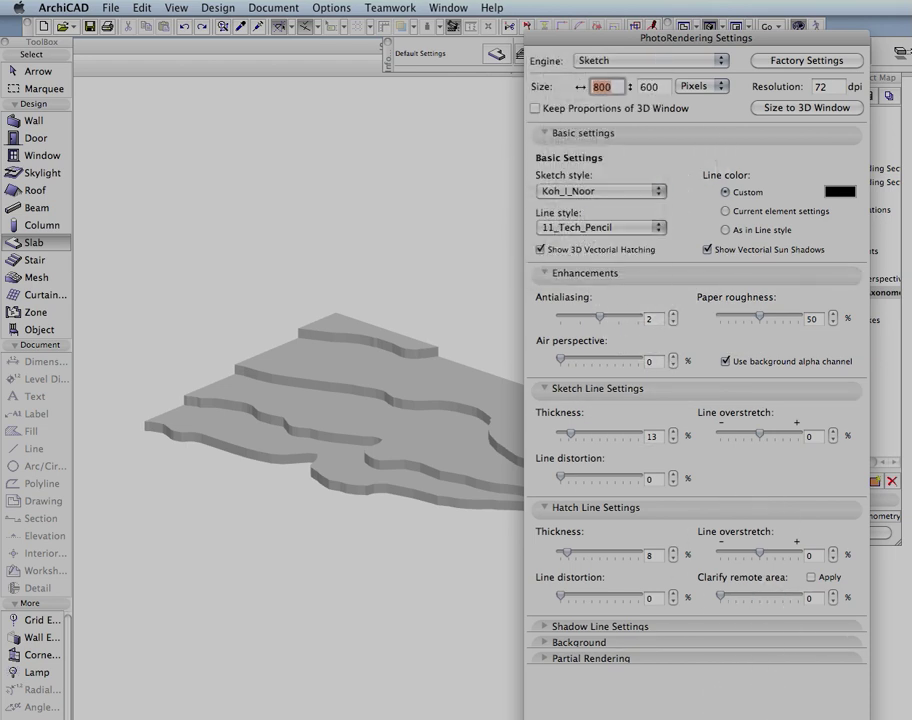
{"action": "key", "text": "Return"}
Review the Sketch engine options in the PhotoRendering settings and close them without changing anything
{"action": "right_click", "coordinate": [504, 538]}
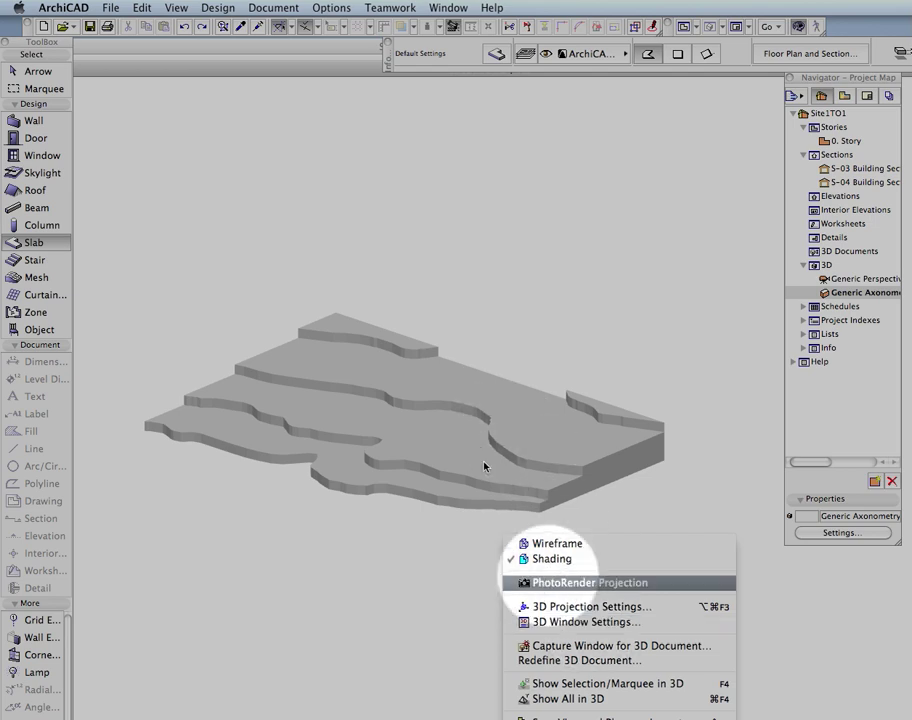
{"action": "left_click", "coordinate": [248, 6]}
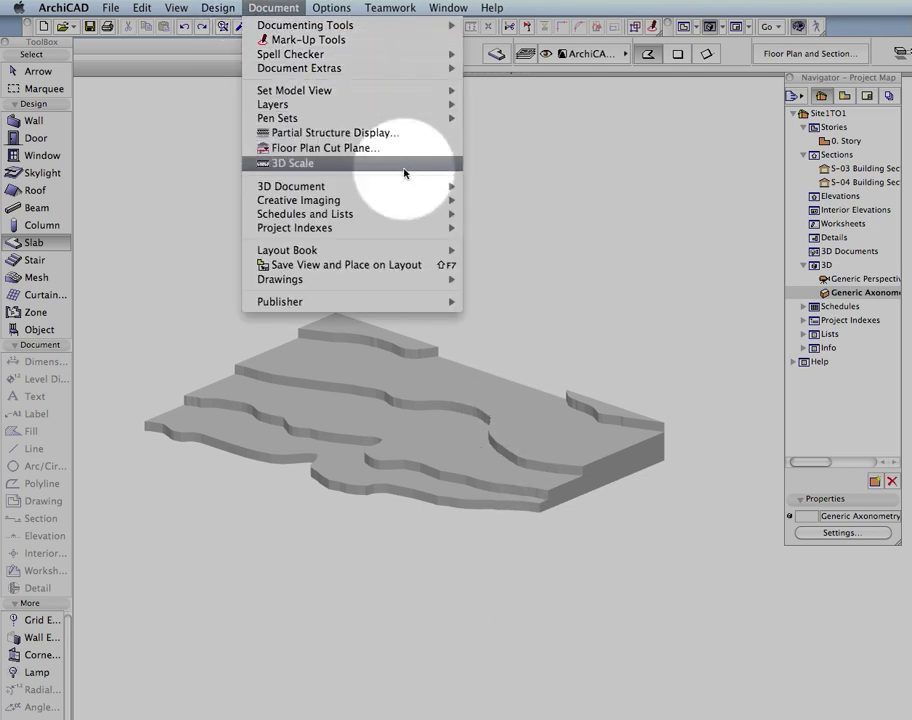
{"action": "mouse_move", "coordinate": [421, 209]}
{"action": "left_click", "coordinate": [478, 202]}
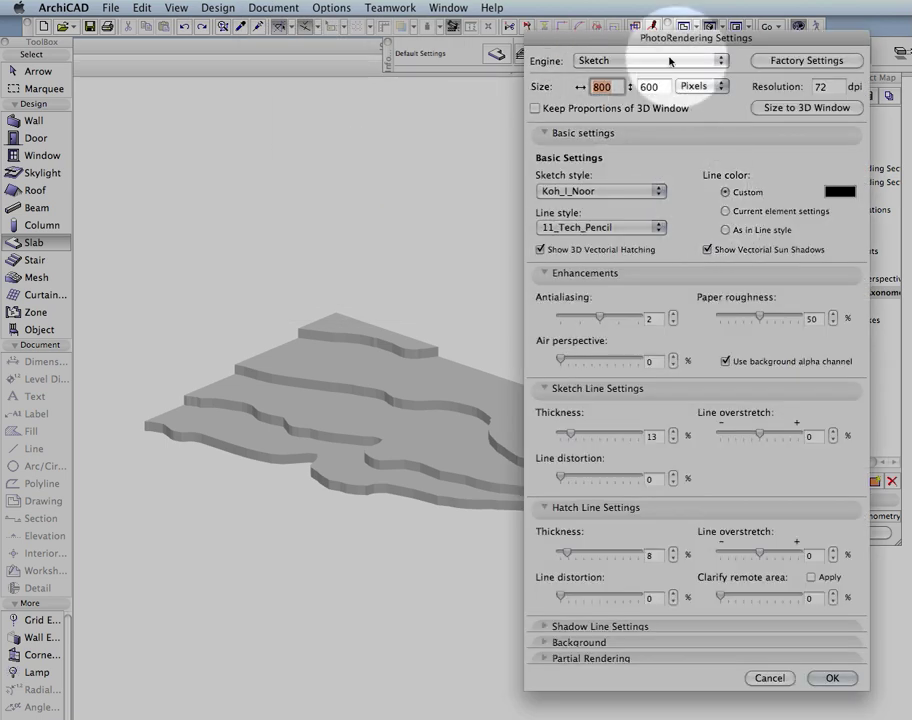
{"action": "left_click", "coordinate": [769, 678]}
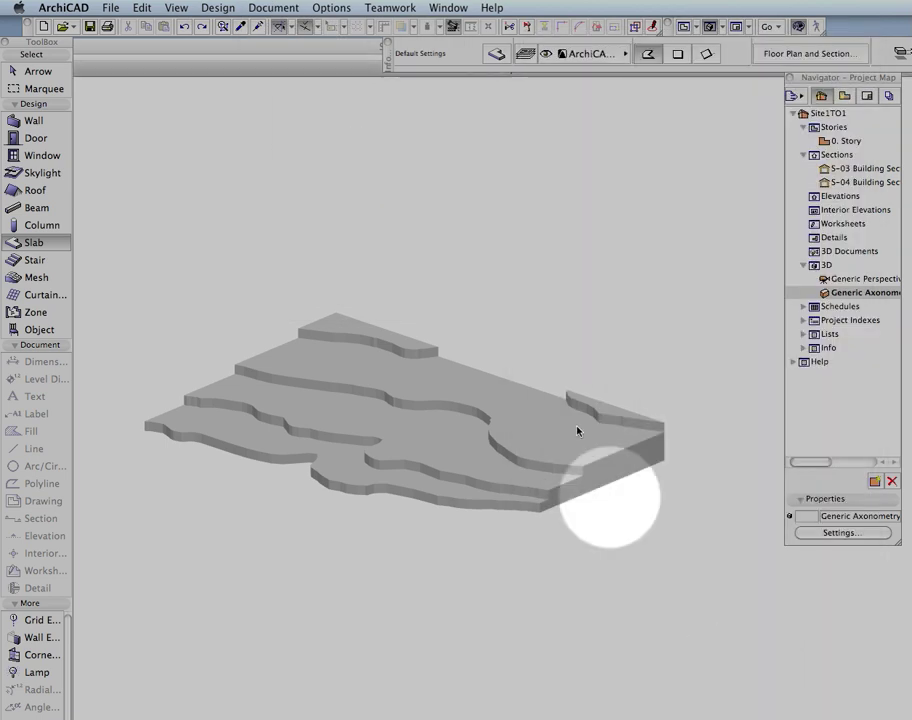
PhotoRender the whole slab terrain in the sketch style, examine the picture and close it
{"action": "right_click", "coordinate": [585, 425]}
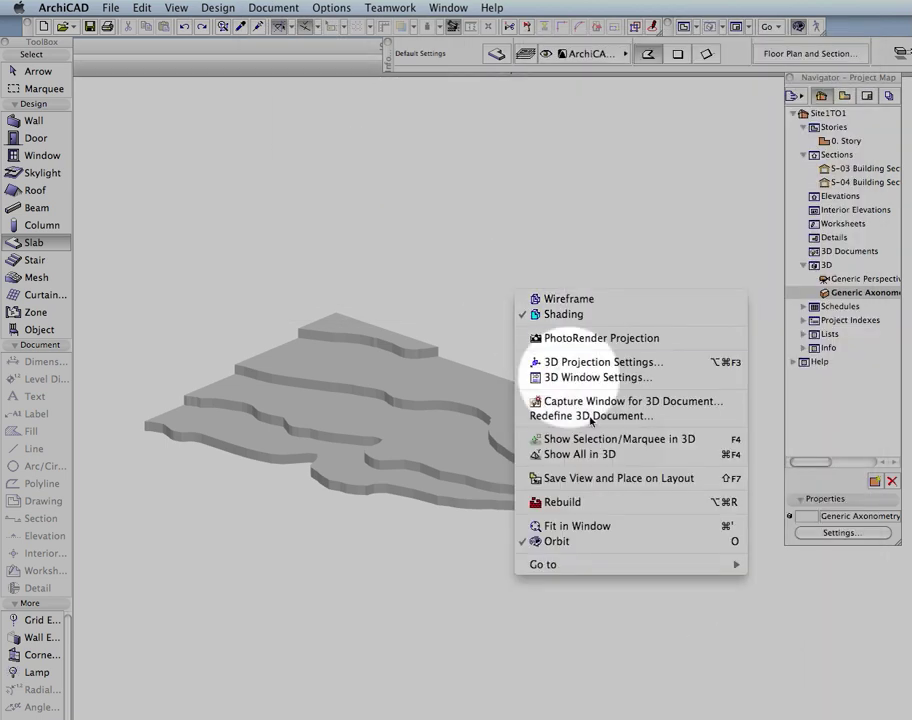
{"action": "left_click", "coordinate": [590, 338]}
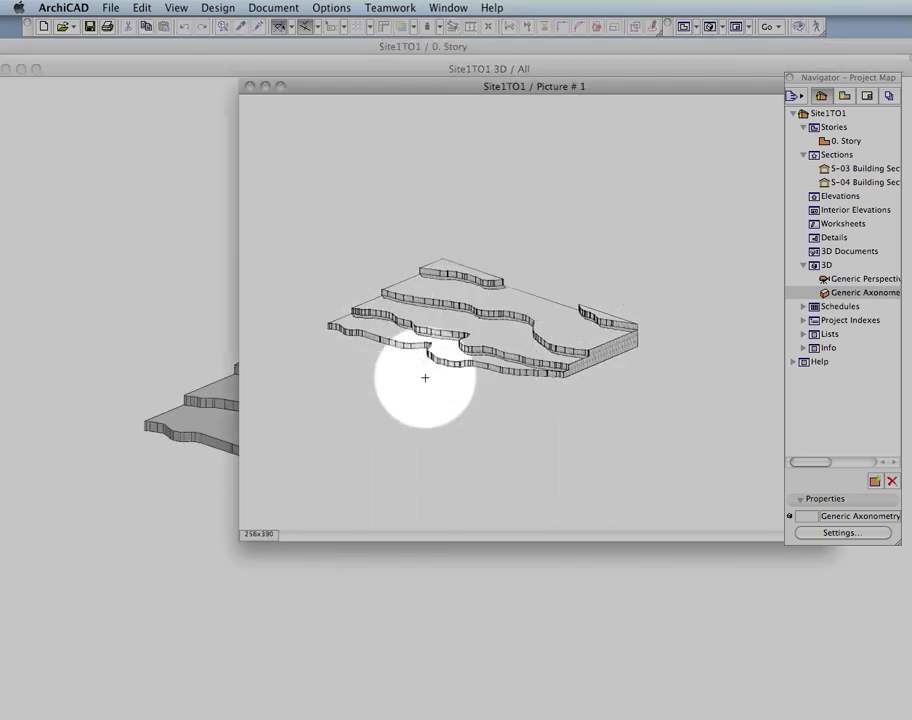
{"action": "left_click", "coordinate": [249, 87]}
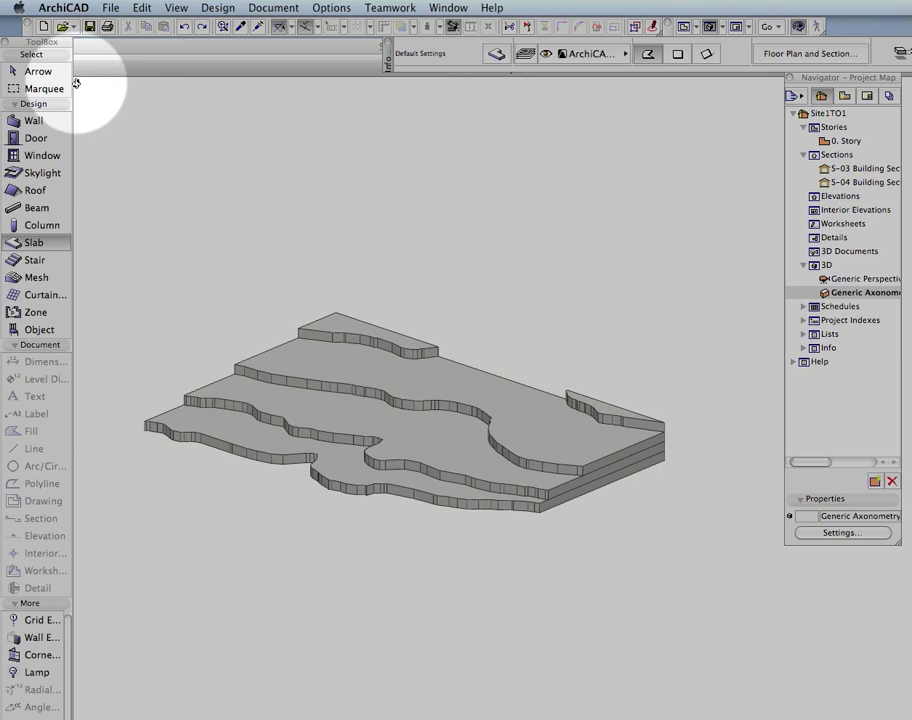
On the 0. Story plan, marquee the site's upper strip down to the upper section line and show only that part in 3D
{"action": "left_click_drag", "start_coordinate": [546, 322], "coordinate": [310, 302]}
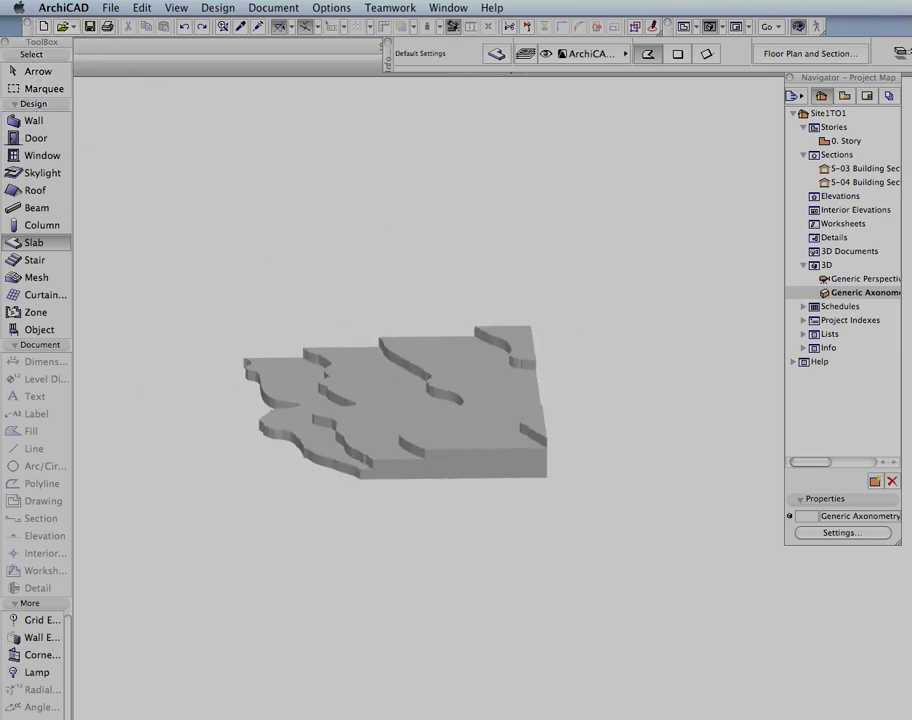
{"action": "double_click", "coordinate": [856, 140]}
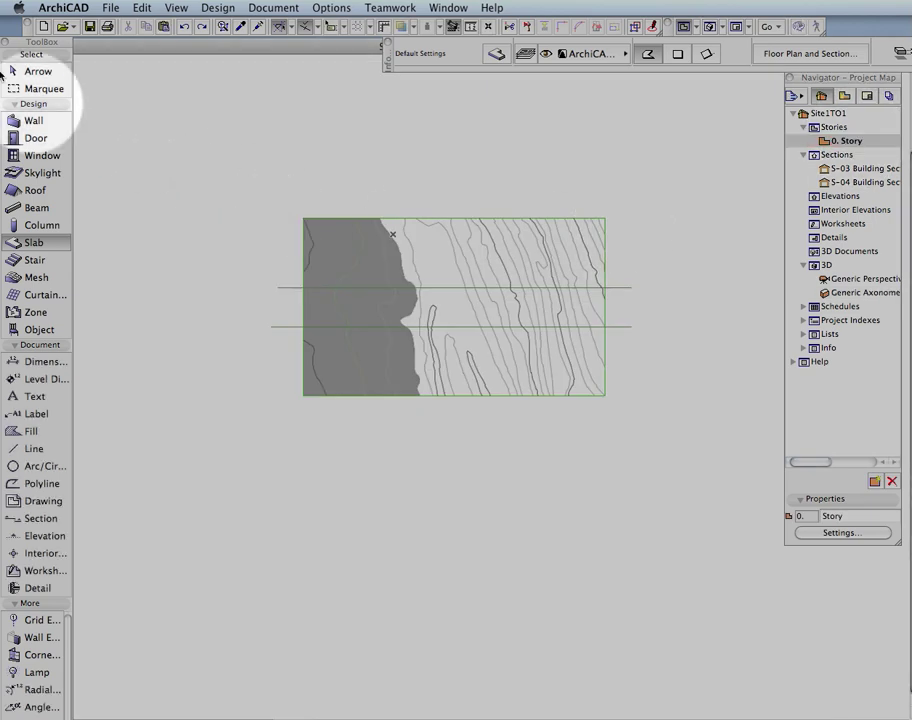
{"action": "left_click", "coordinate": [44, 88]}
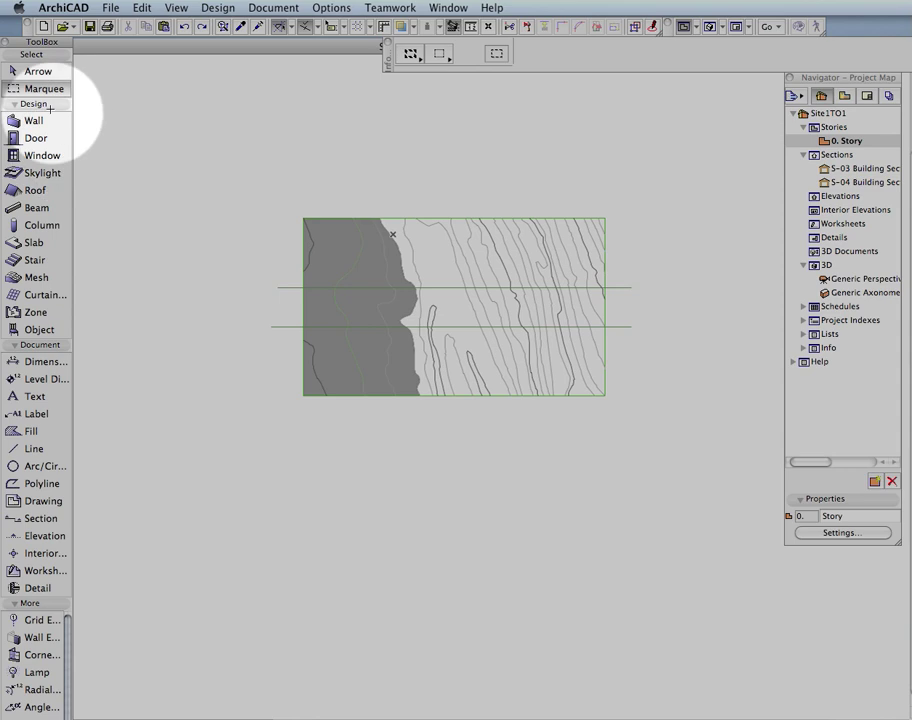
{"action": "left_click", "coordinate": [223, 179]}
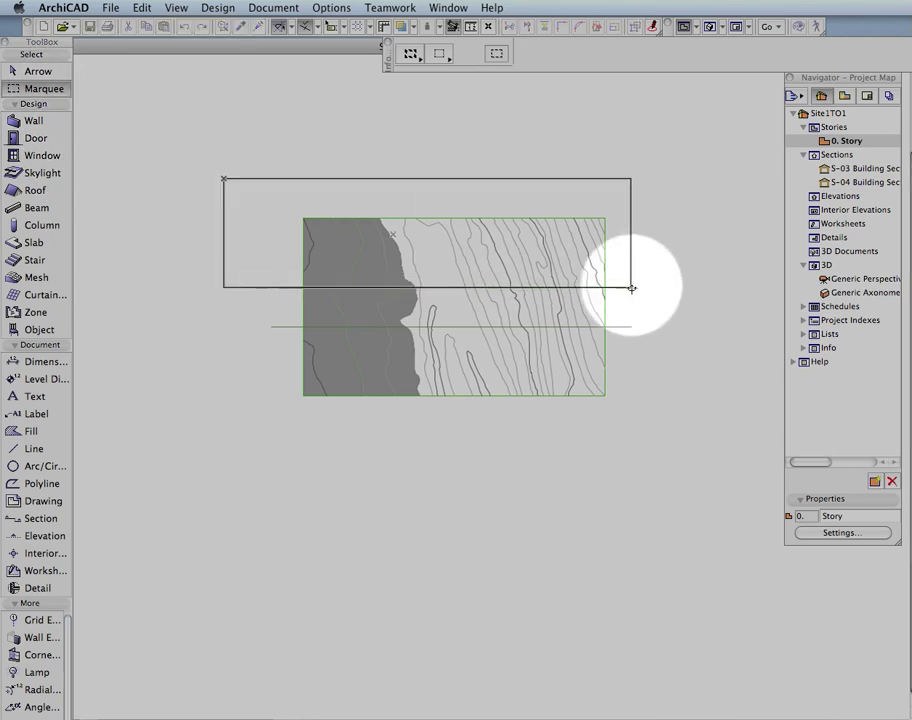
{"action": "left_click", "coordinate": [631, 286]}
{"action": "right_click", "coordinate": [647, 250]}
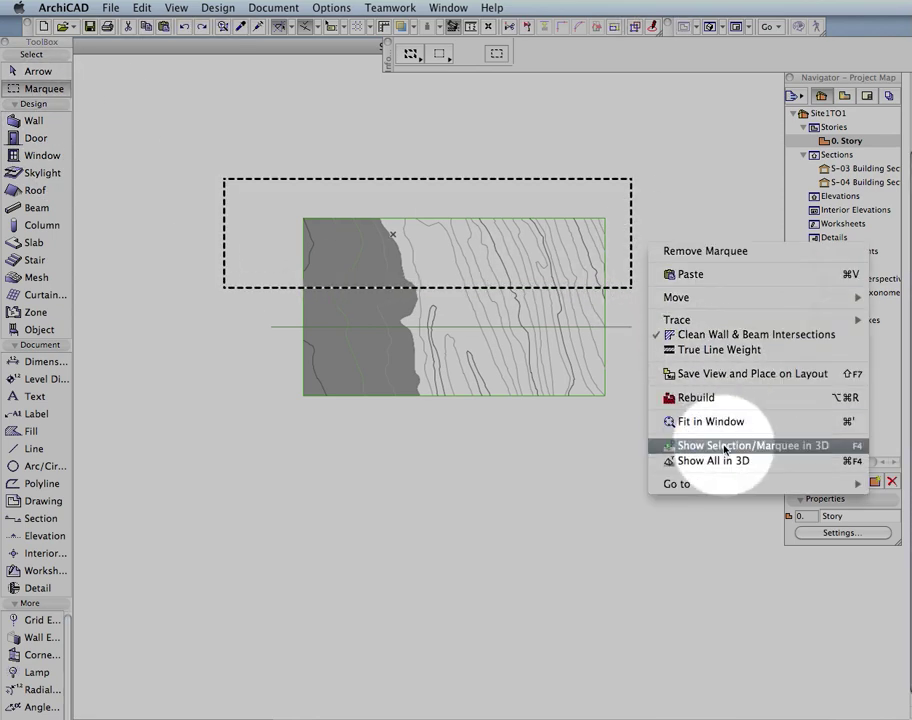
{"action": "left_click", "coordinate": [700, 445]}
PhotoRender the marquee cutaway of the terrain in the sketch style and close the resulting picture
{"action": "right_click", "coordinate": [559, 366]}
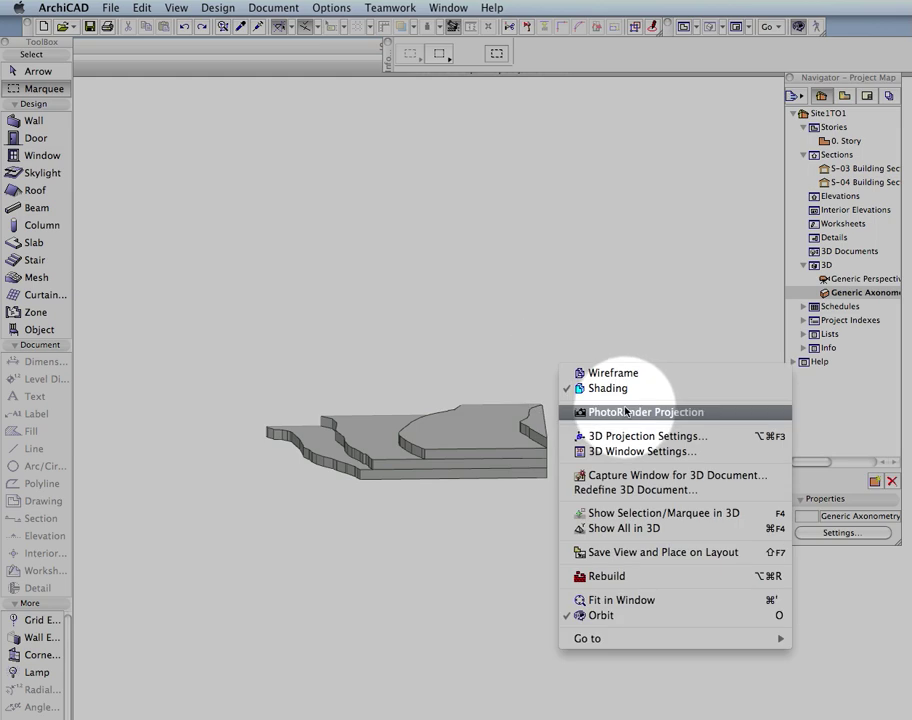
{"action": "left_click", "coordinate": [592, 341]}
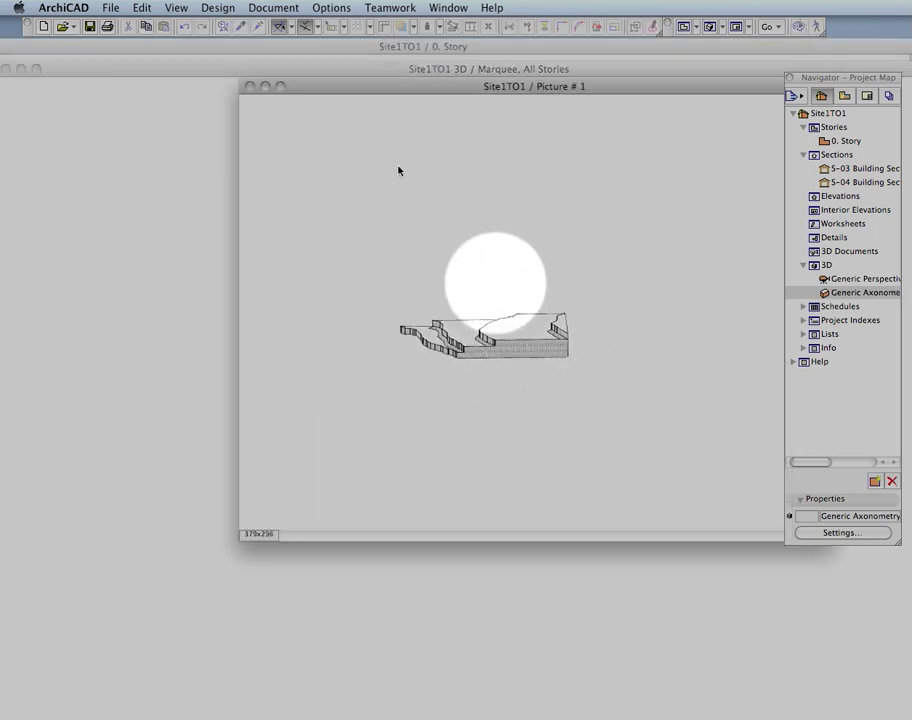
{"action": "left_click", "coordinate": [260, 89]}
{"action": "left_click", "coordinate": [251, 86]}
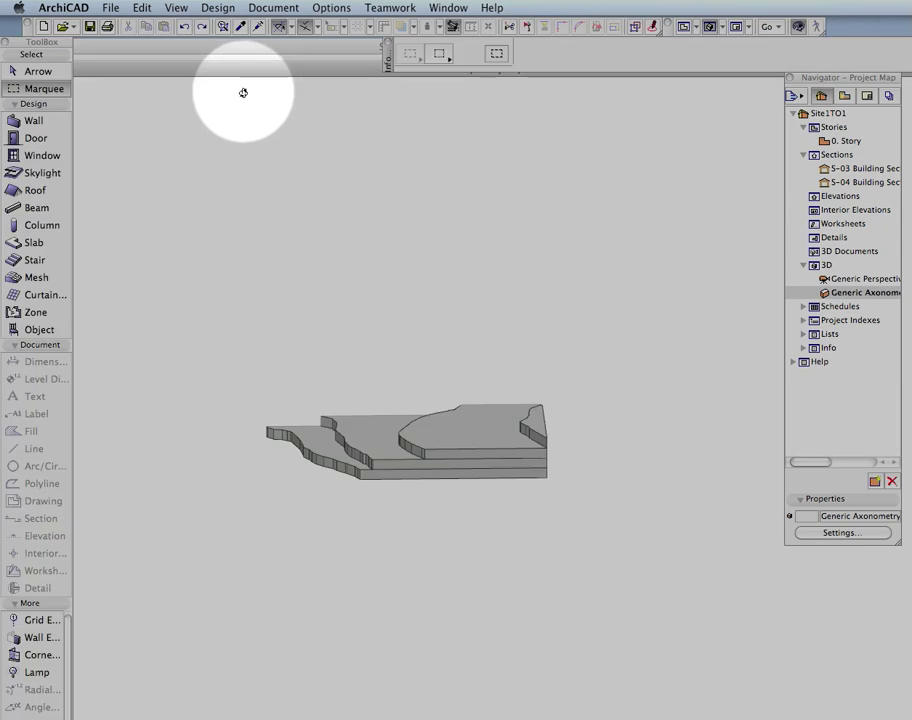